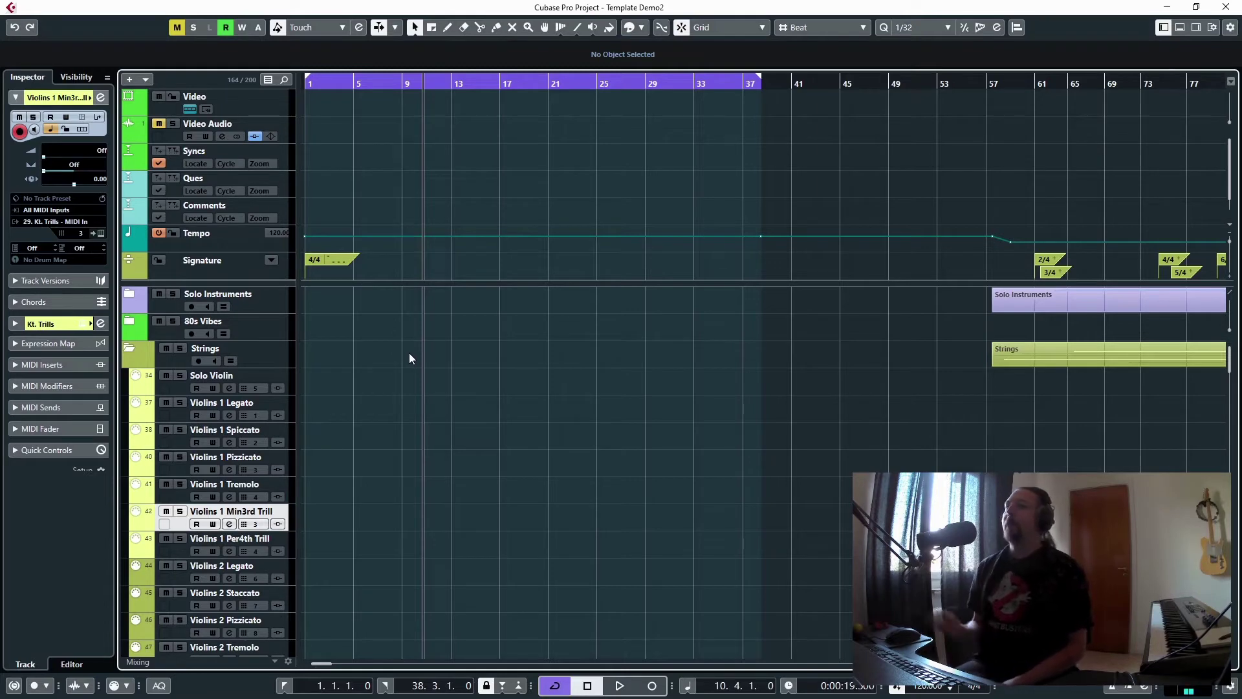
Expand the 80s Vibes and Solo Instruments folder tracks to view their contents, and collapse both again
click(129, 320)
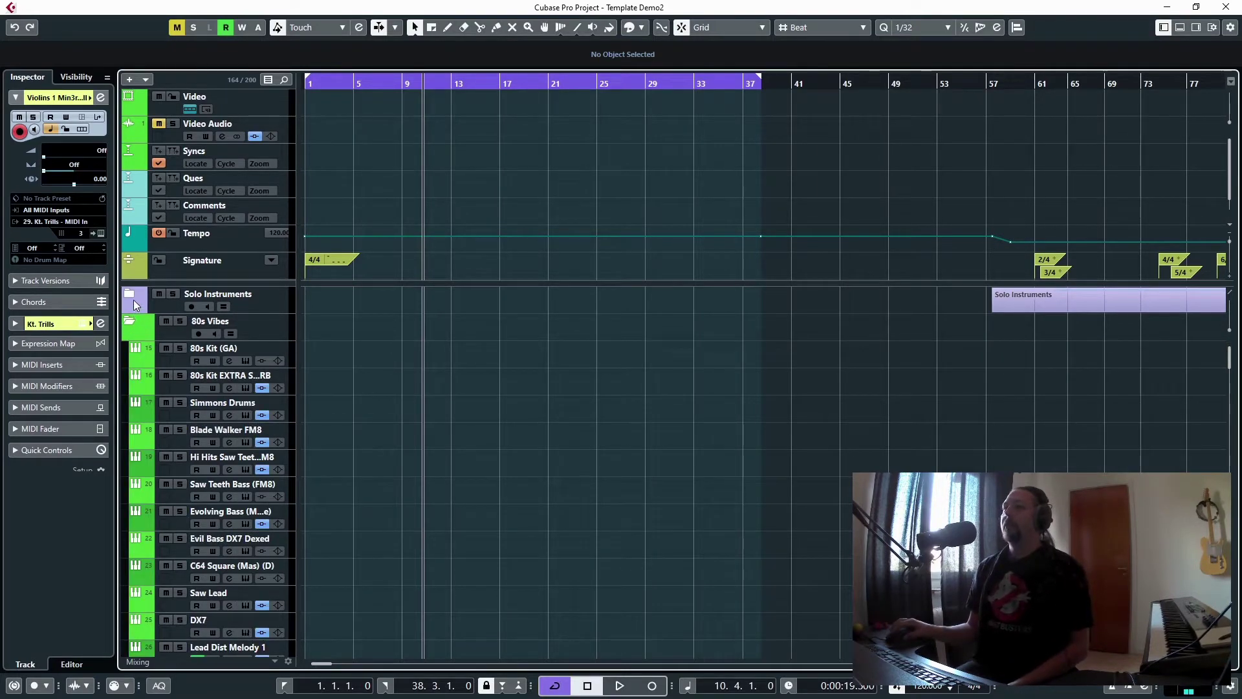
click(133, 300)
click(127, 293)
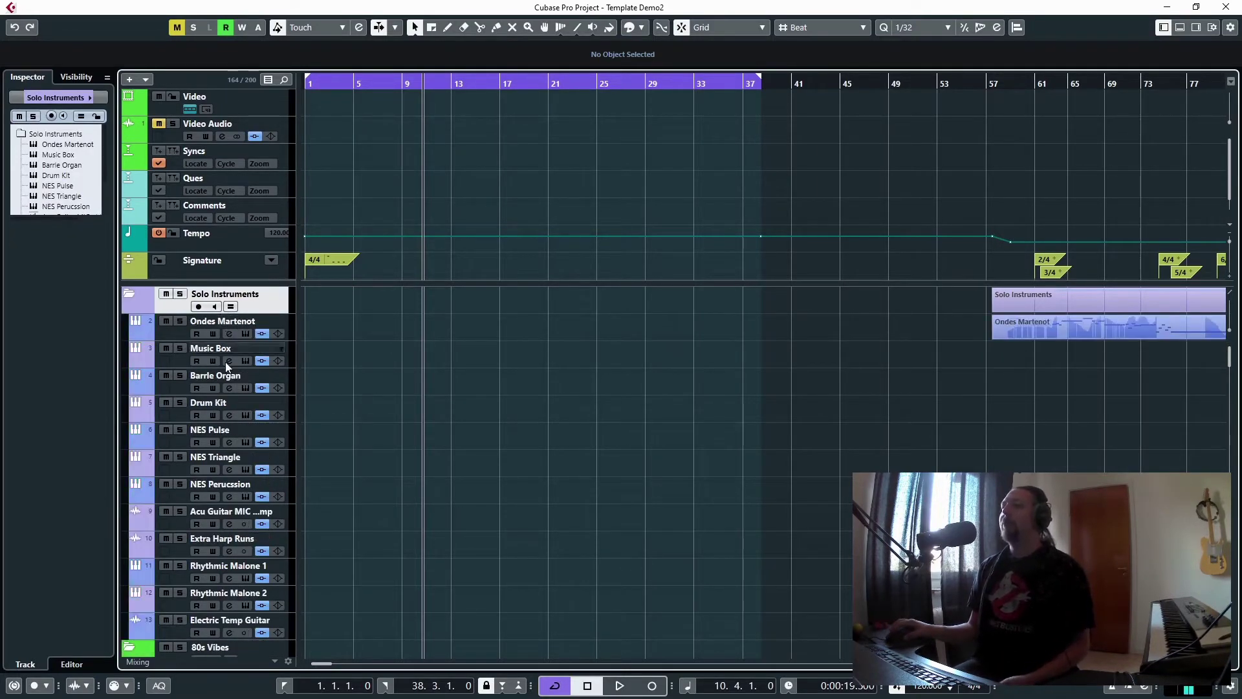
click(132, 294)
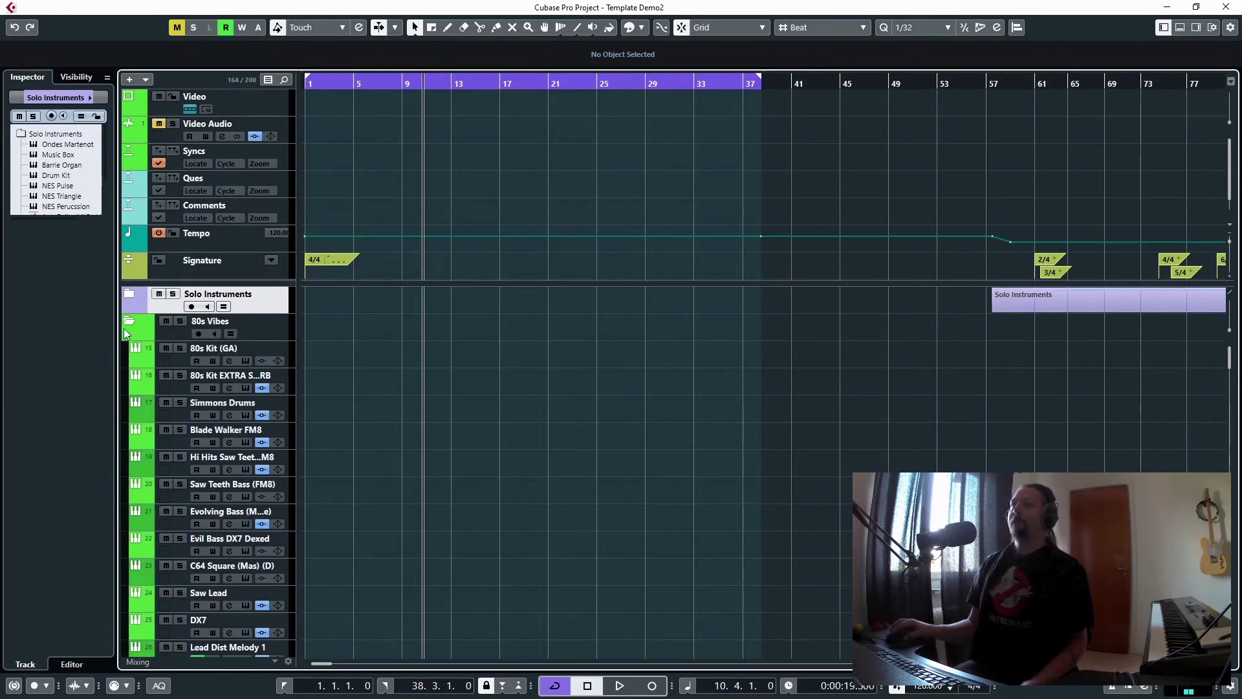
click(128, 320)
Look through the Strings and Woodwinds tracks and select the Flute Legato track
scroll(190, 421, down, 5)
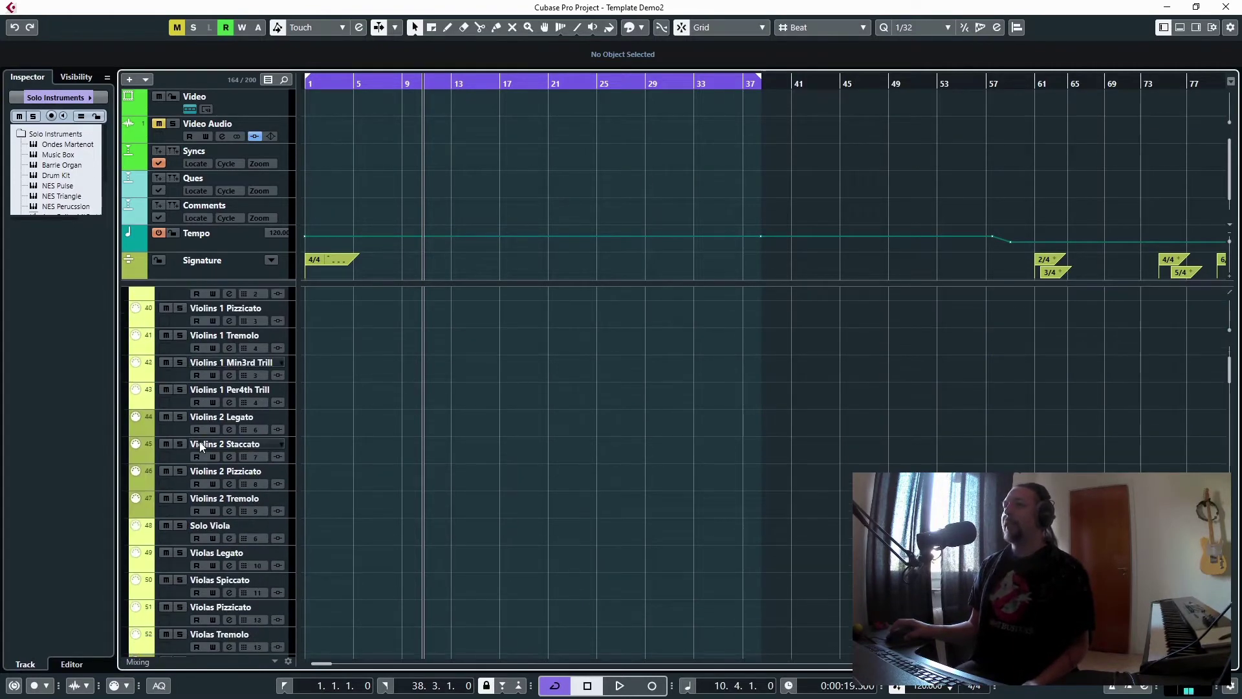
scroll(200, 444, down, 6)
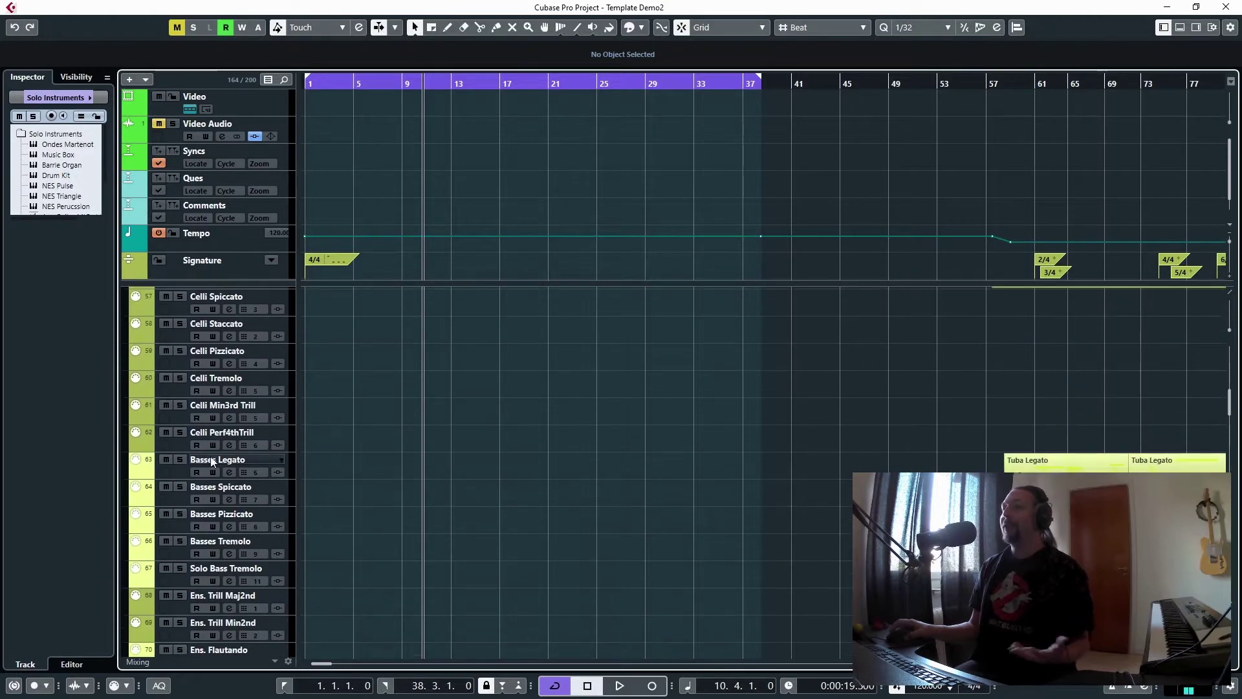
scroll(205, 458, down, 8)
scroll(180, 418, down, 2)
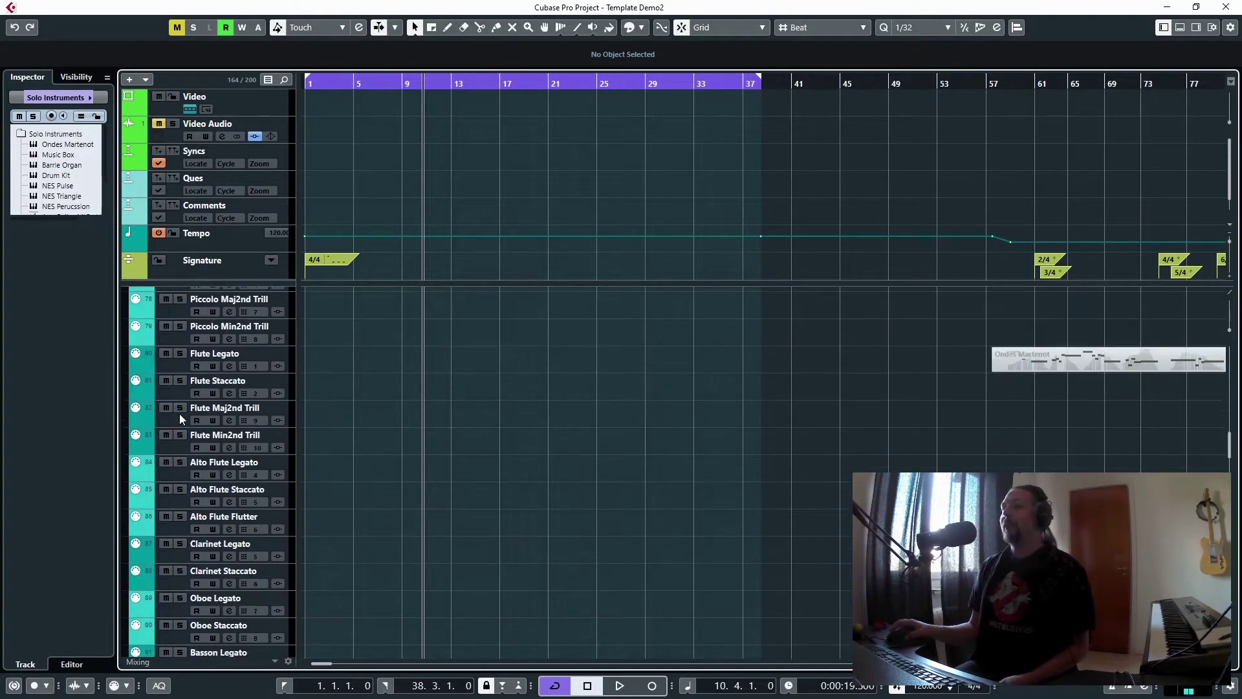
click(182, 367)
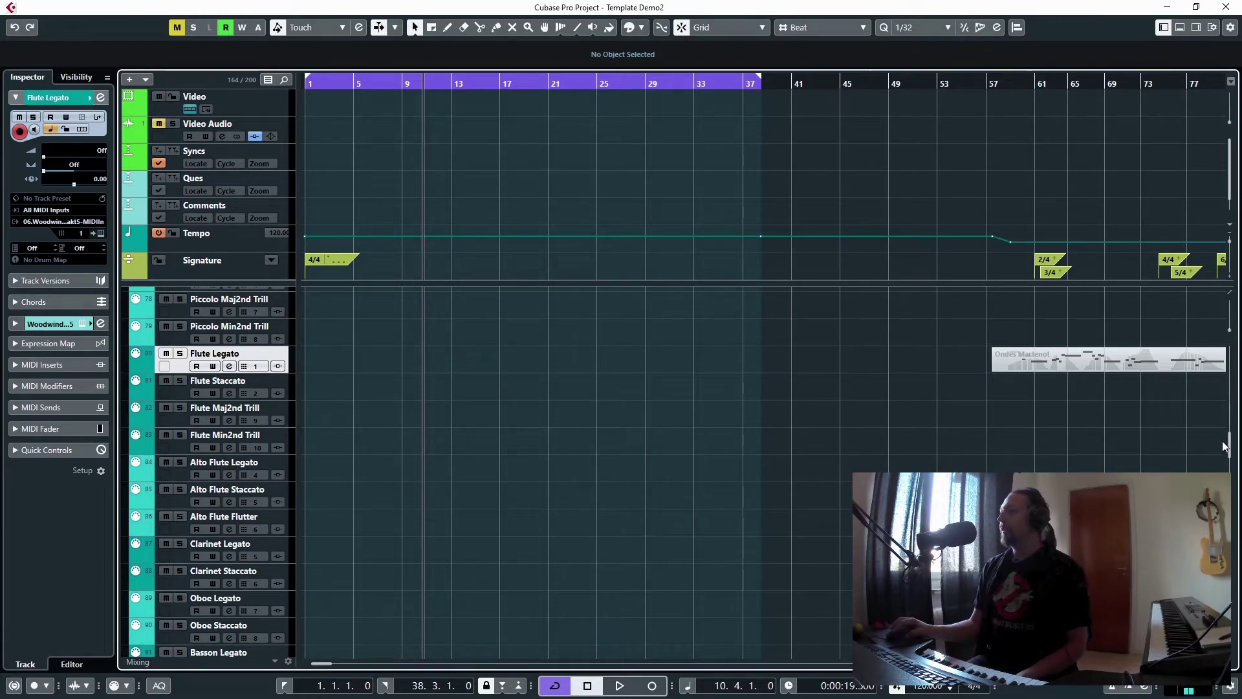
Collapse the Strings, Woodwinds, Brass, Orch Percussion & Keys and Choir folder tracks
scroll(1231, 435, up, 3)
drag(1231, 435, 1229, 359)
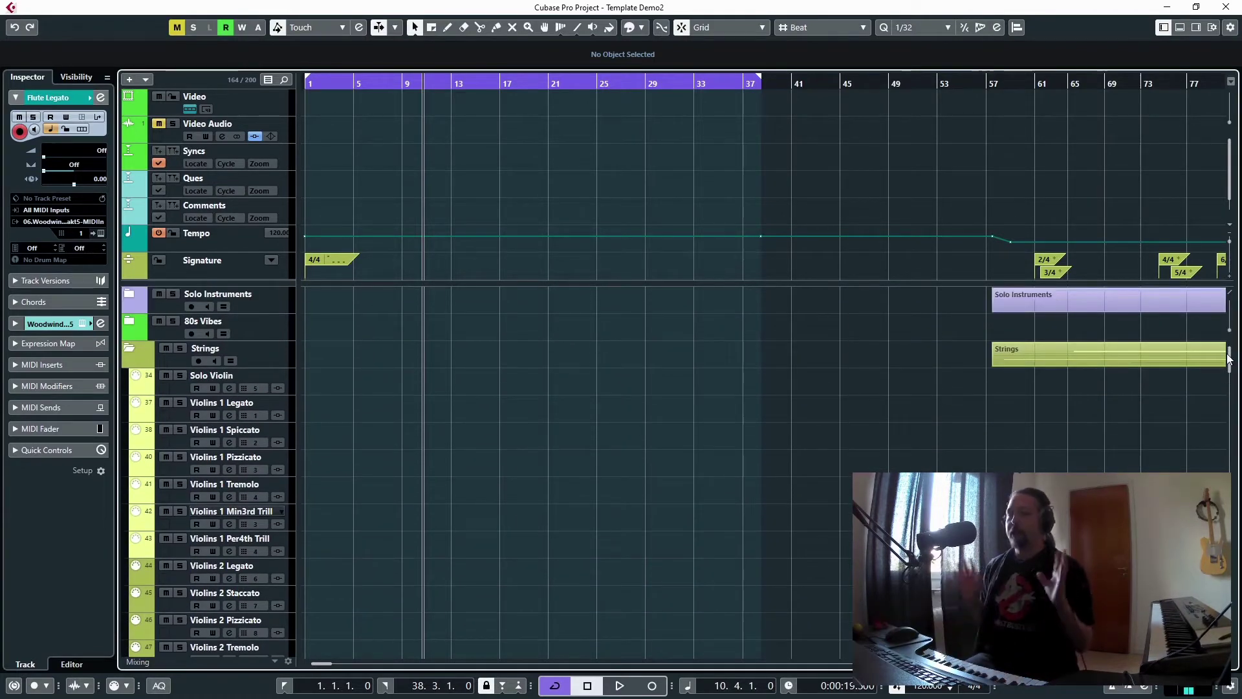
click(127, 352)
click(129, 378)
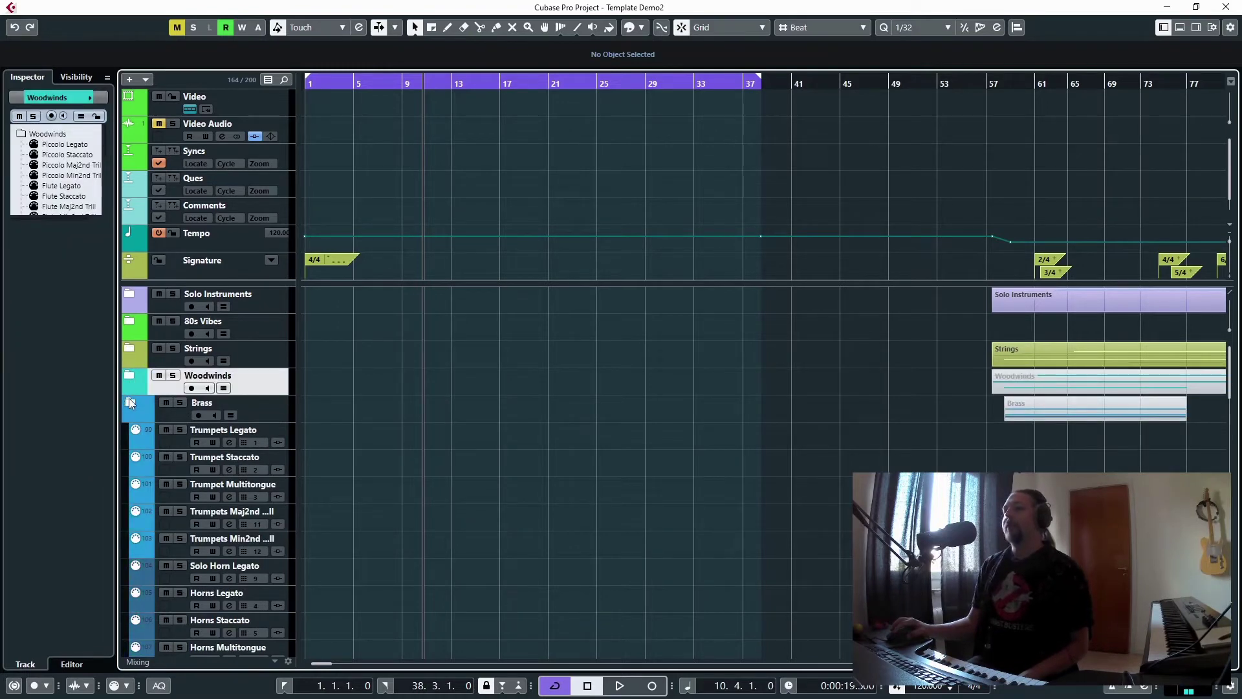
click(129, 403)
click(129, 429)
click(130, 456)
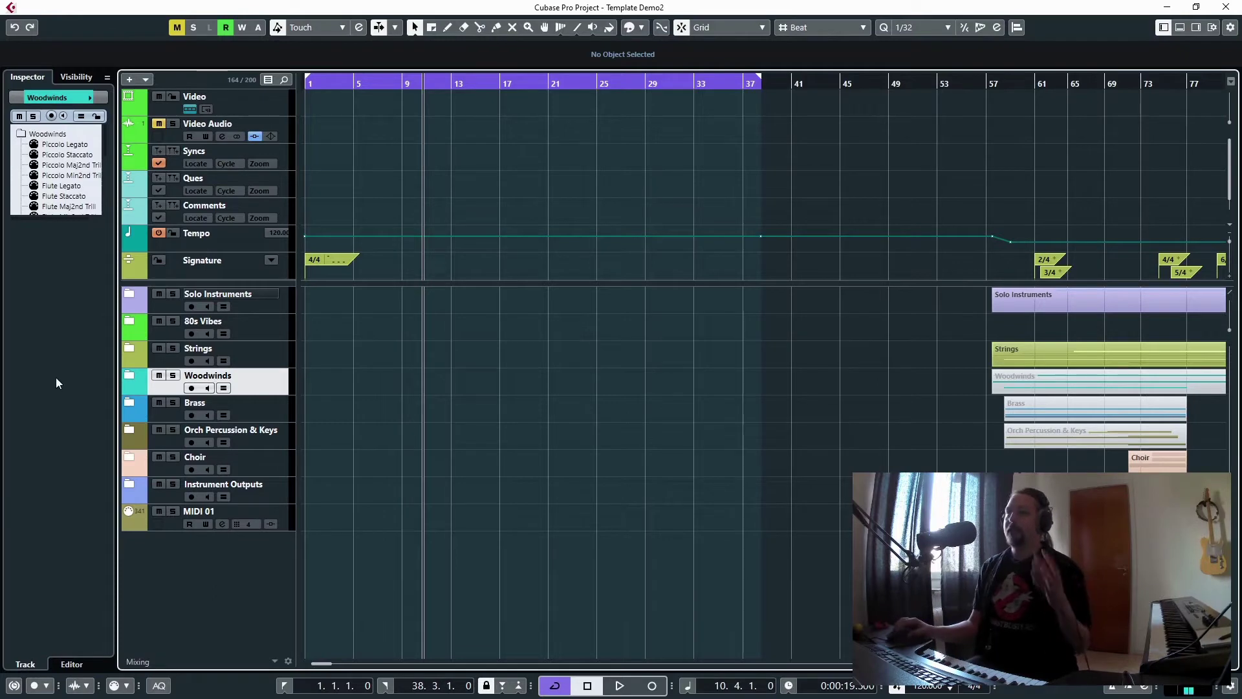
Select the Strings, Woodwinds, Brass and Orch Percussion & Keys folder tracks one after another to review the orchestral sections
click(264, 356)
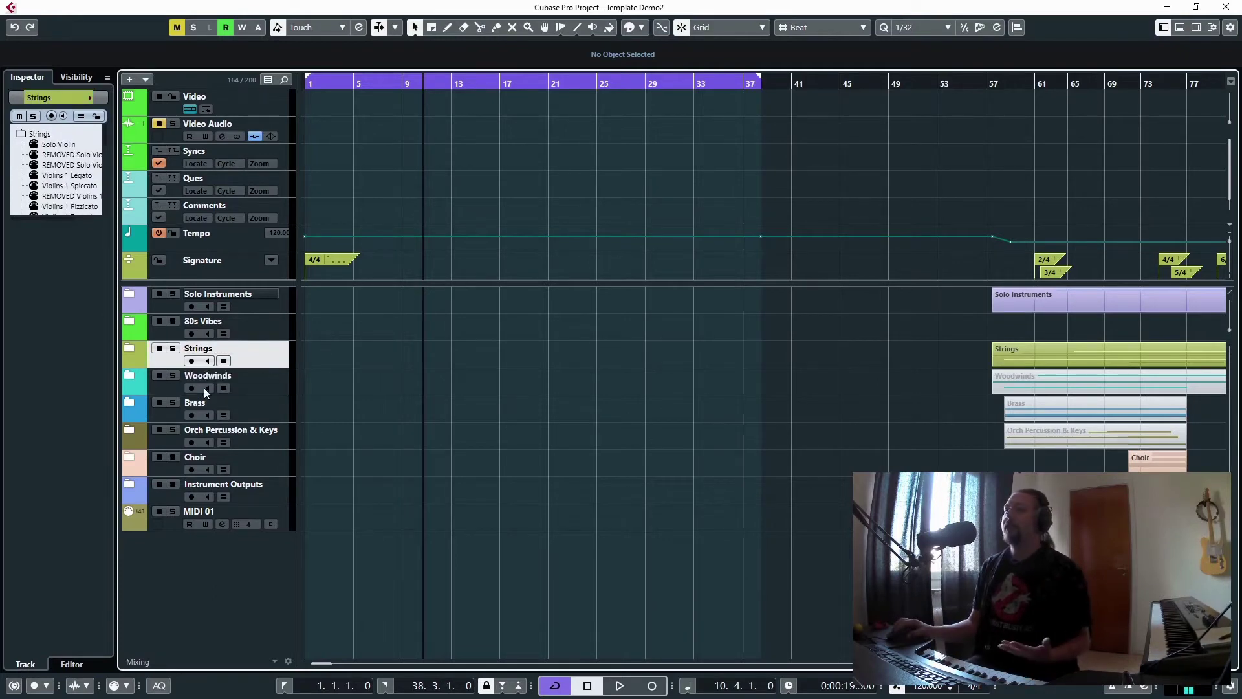
click(265, 383)
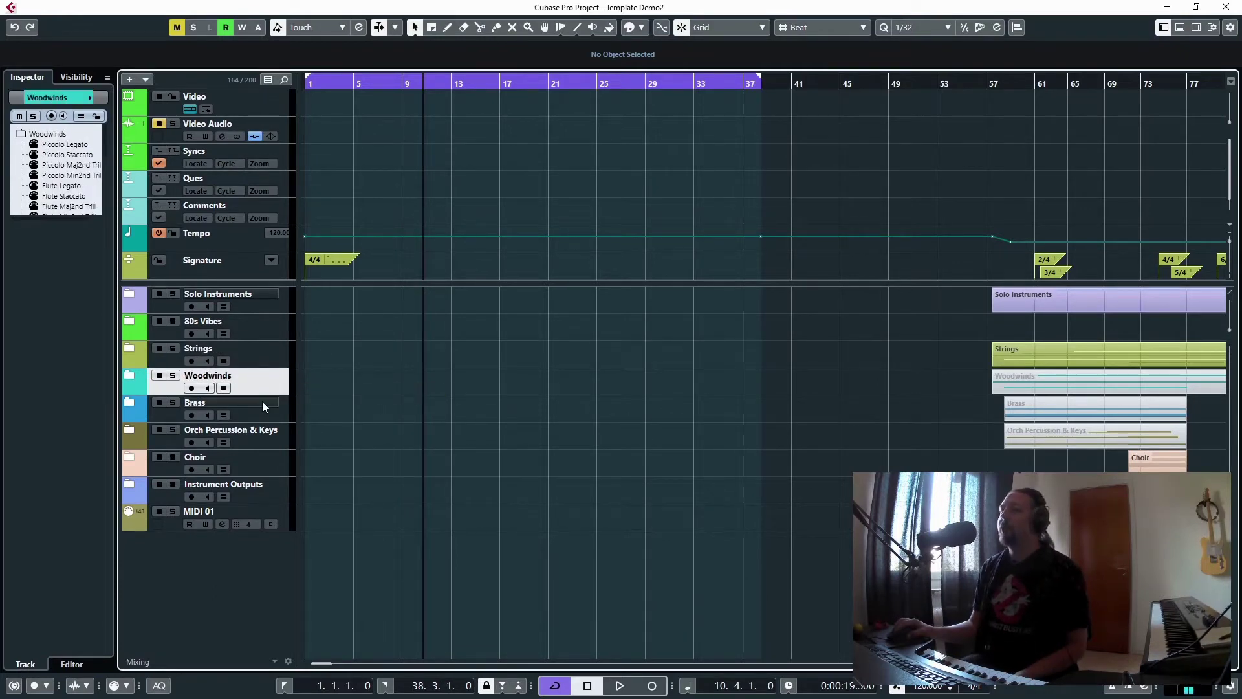
click(277, 410)
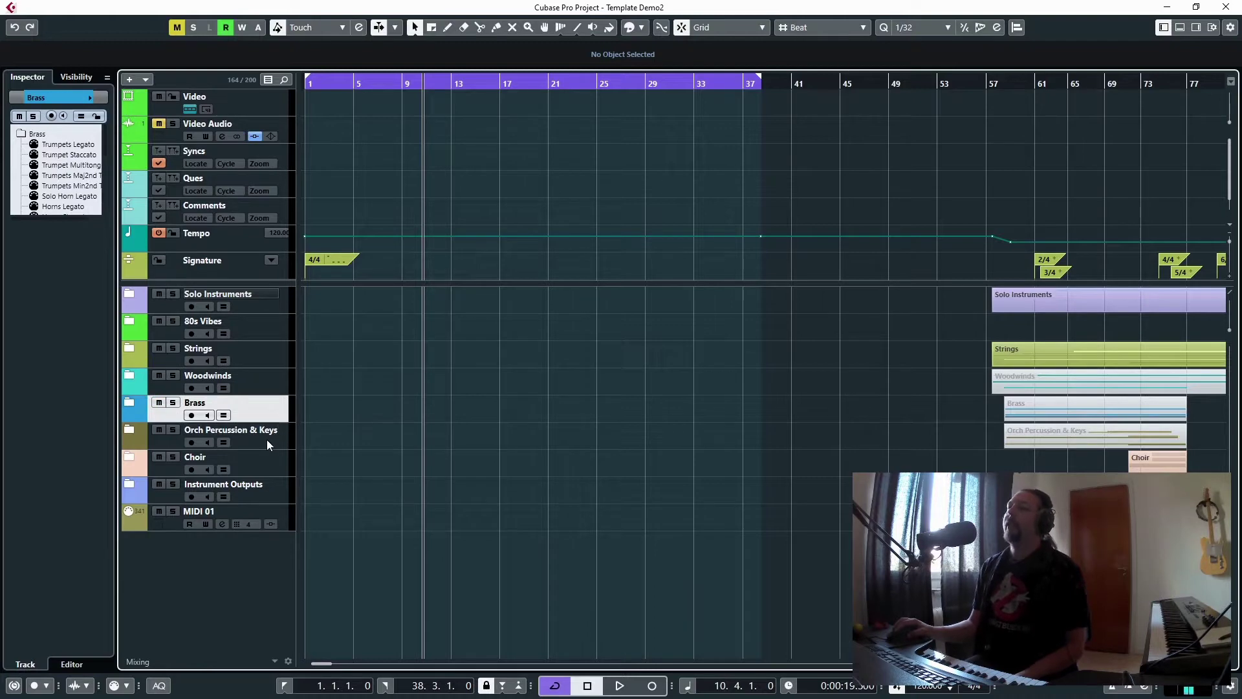
click(266, 442)
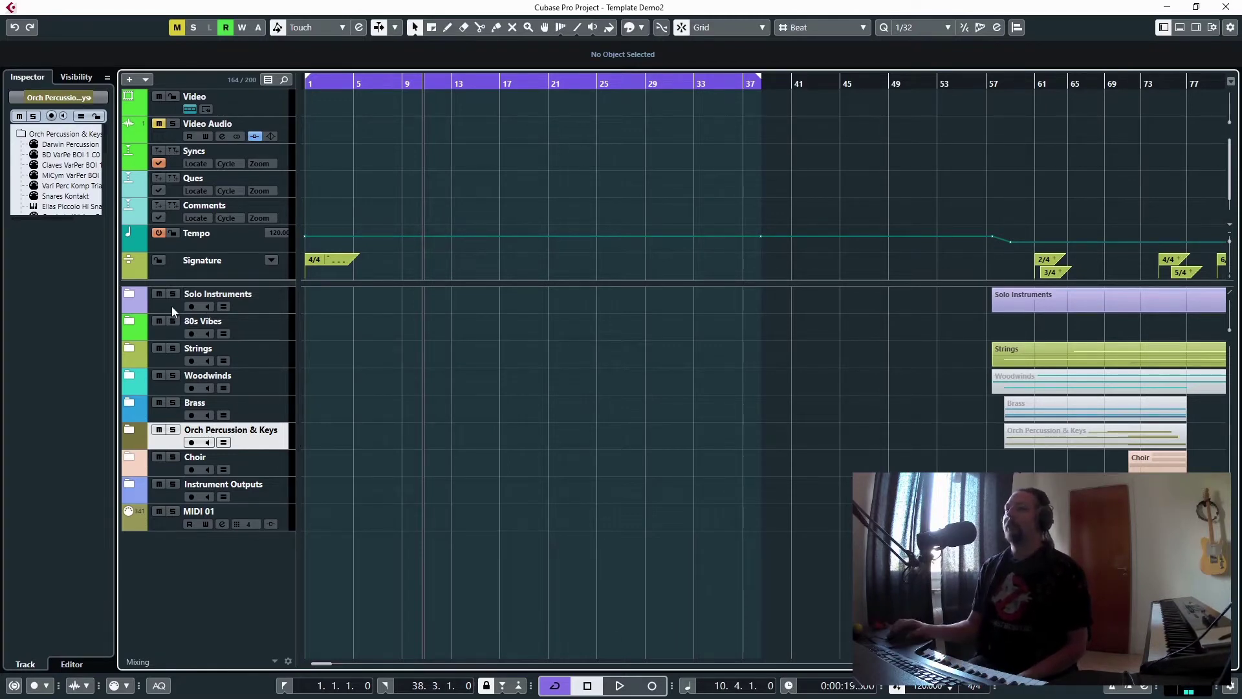
Examine the instruments inside the 80s Vibes folder, select the Blade Walker FM8 track, and collapse the folder
click(134, 321)
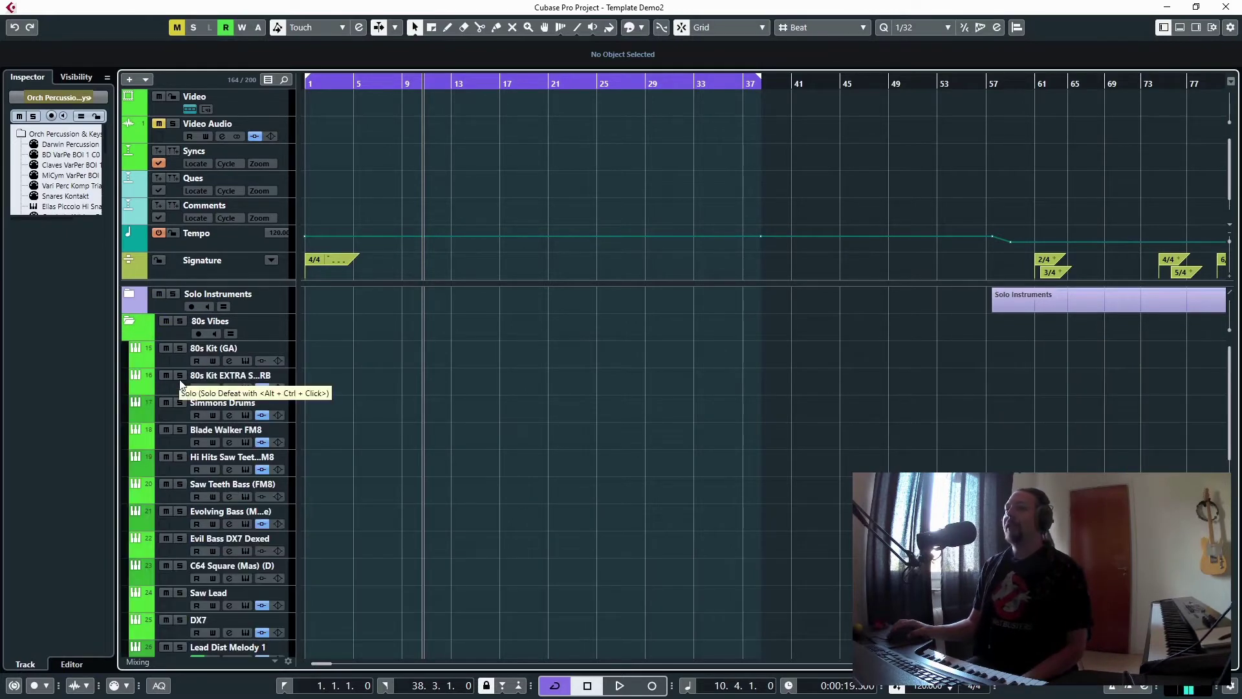
scroll(180, 380, down, 4)
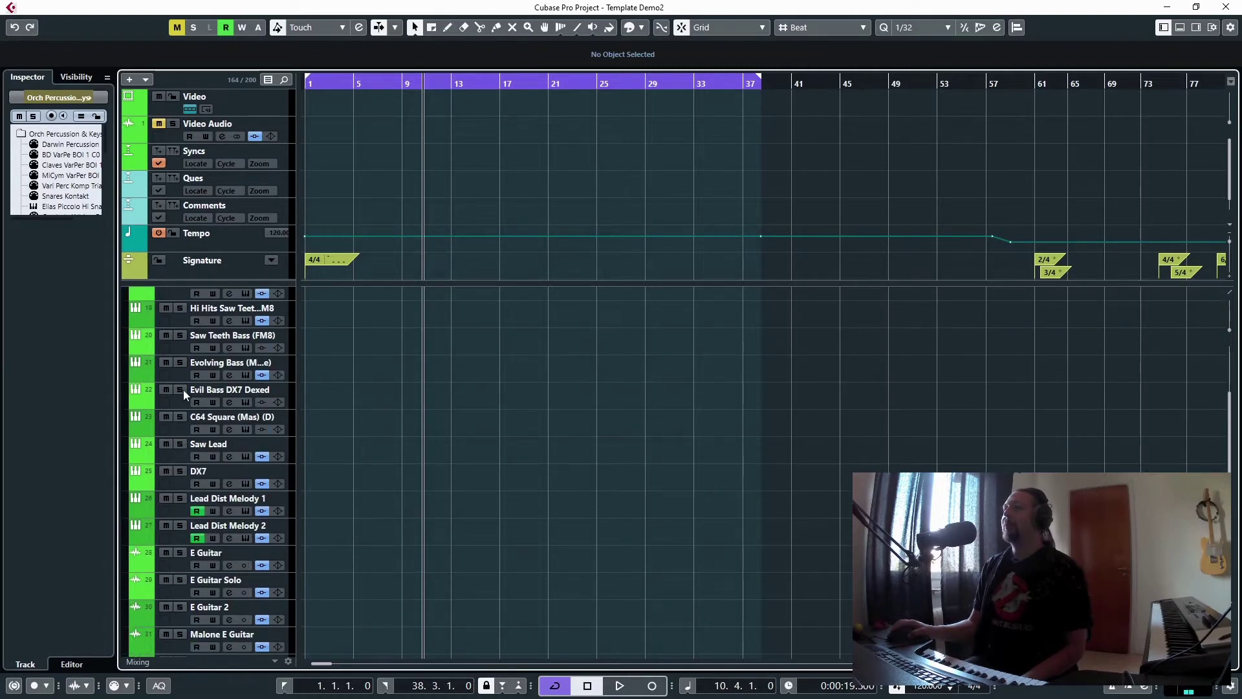
scroll(186, 398, down, 2)
scroll(291, 414, up, 4)
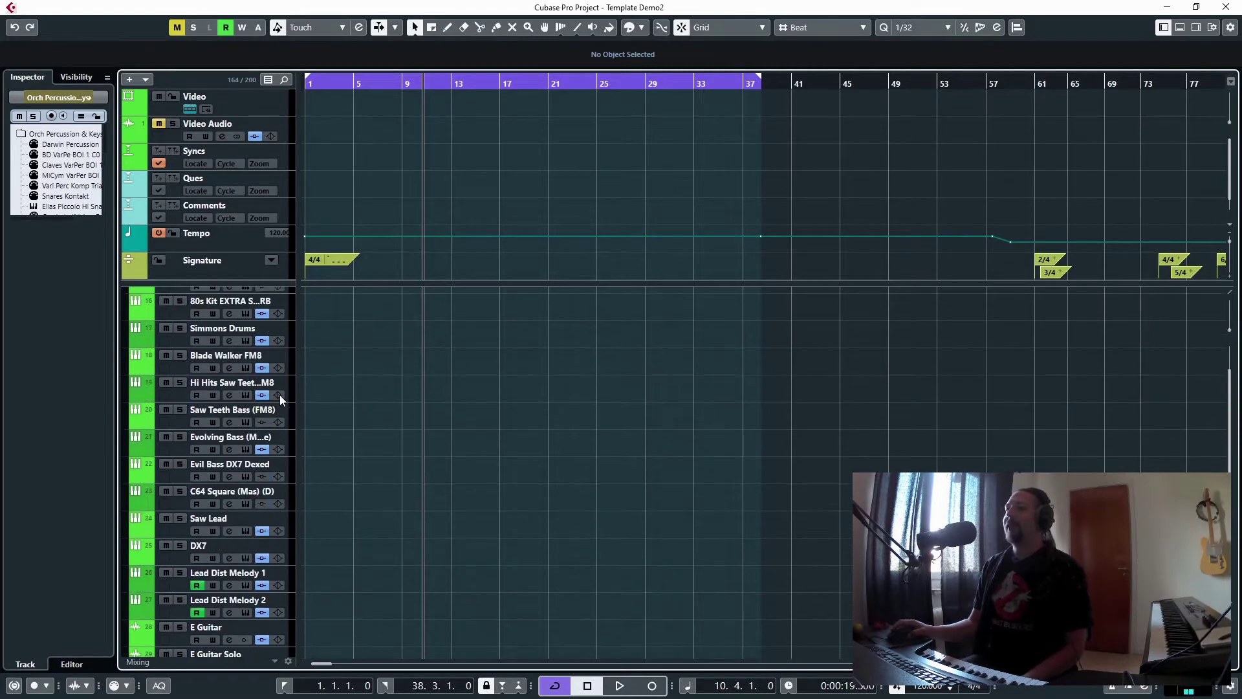
scroll(285, 414, up, 3)
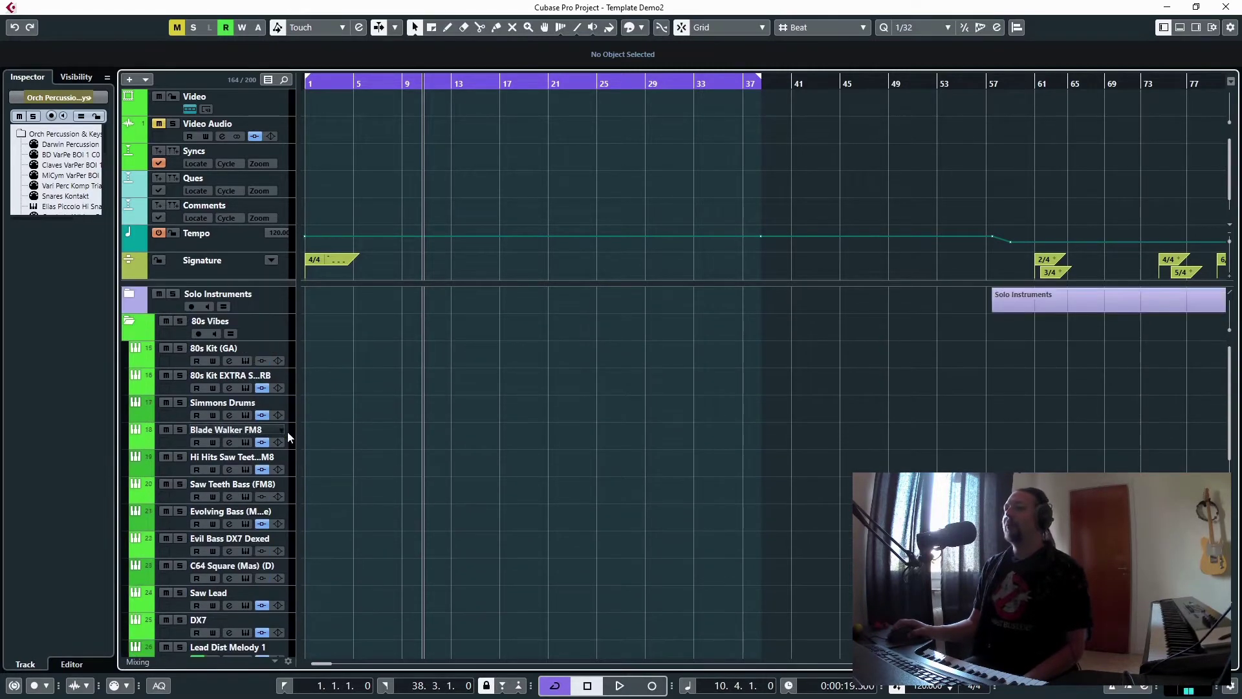
click(183, 441)
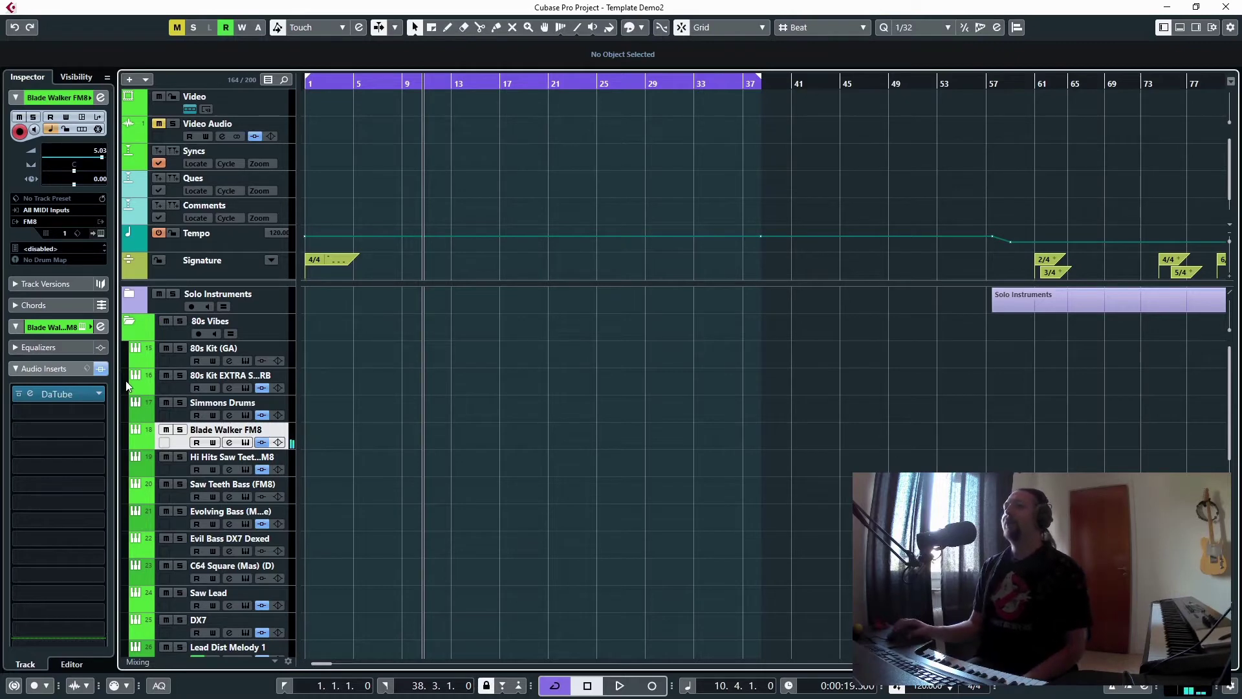
click(127, 324)
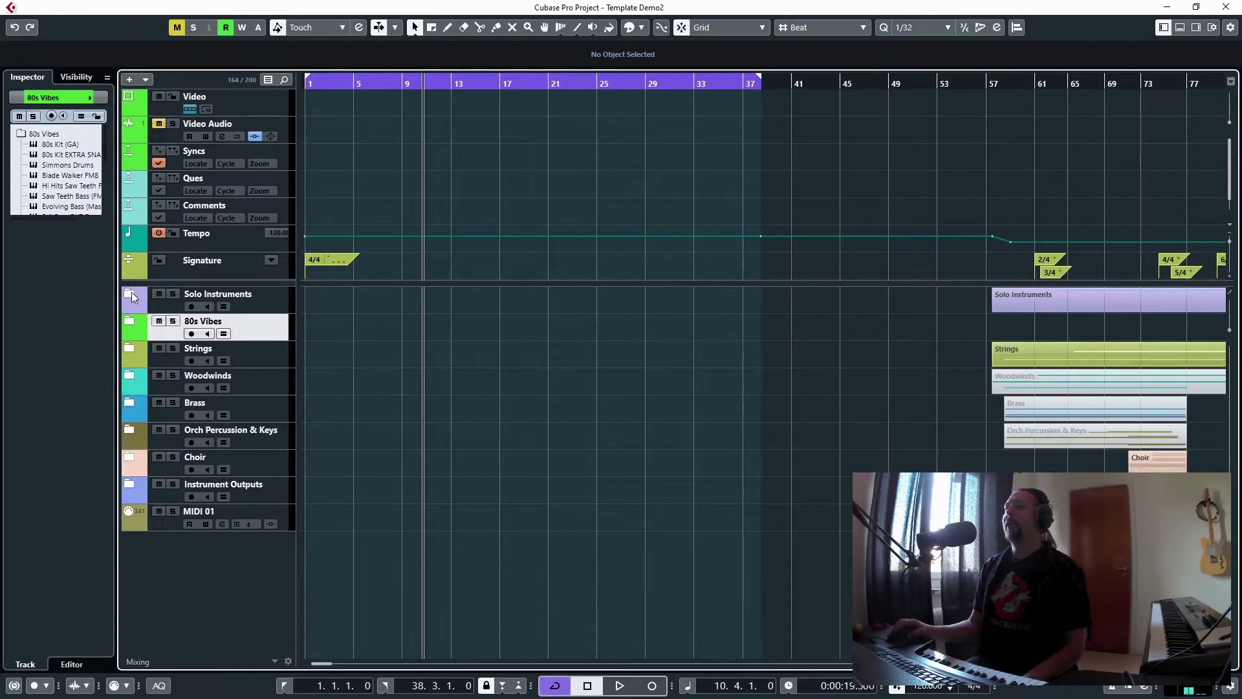
Select the Ondes Martenot track in the Solo Instruments folder and look up VERTIGO WAVE mk2 on the boscomac website in the browser
click(131, 292)
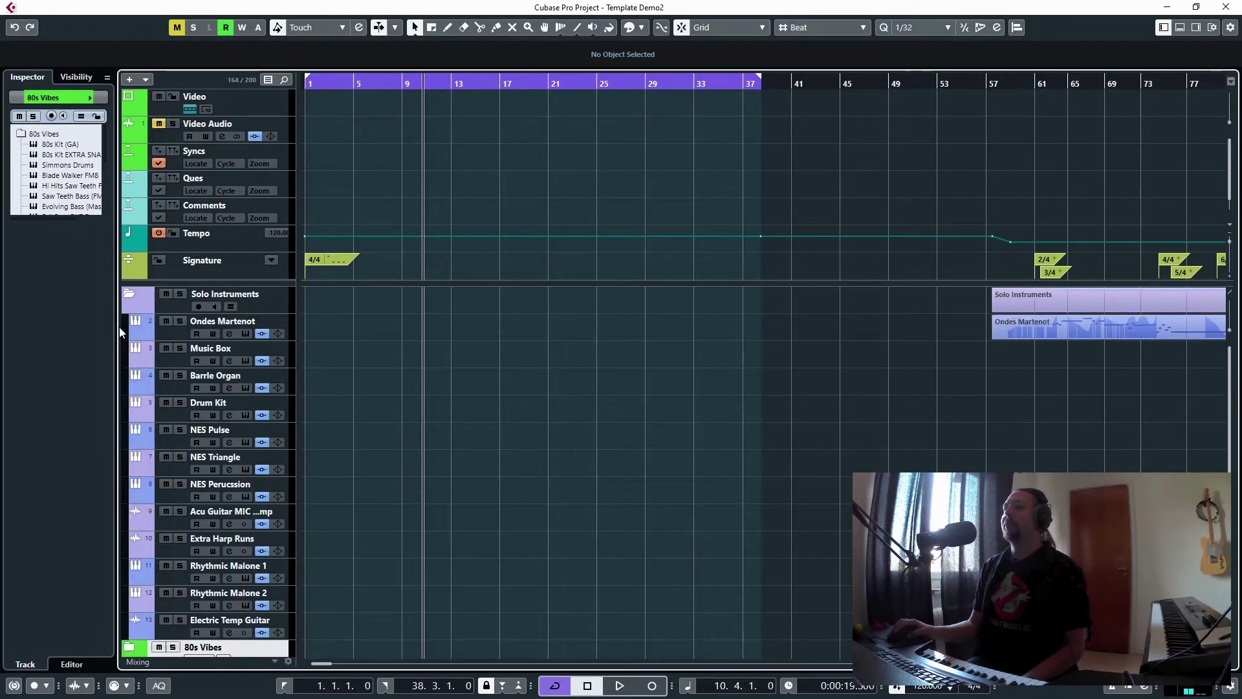
click(184, 333)
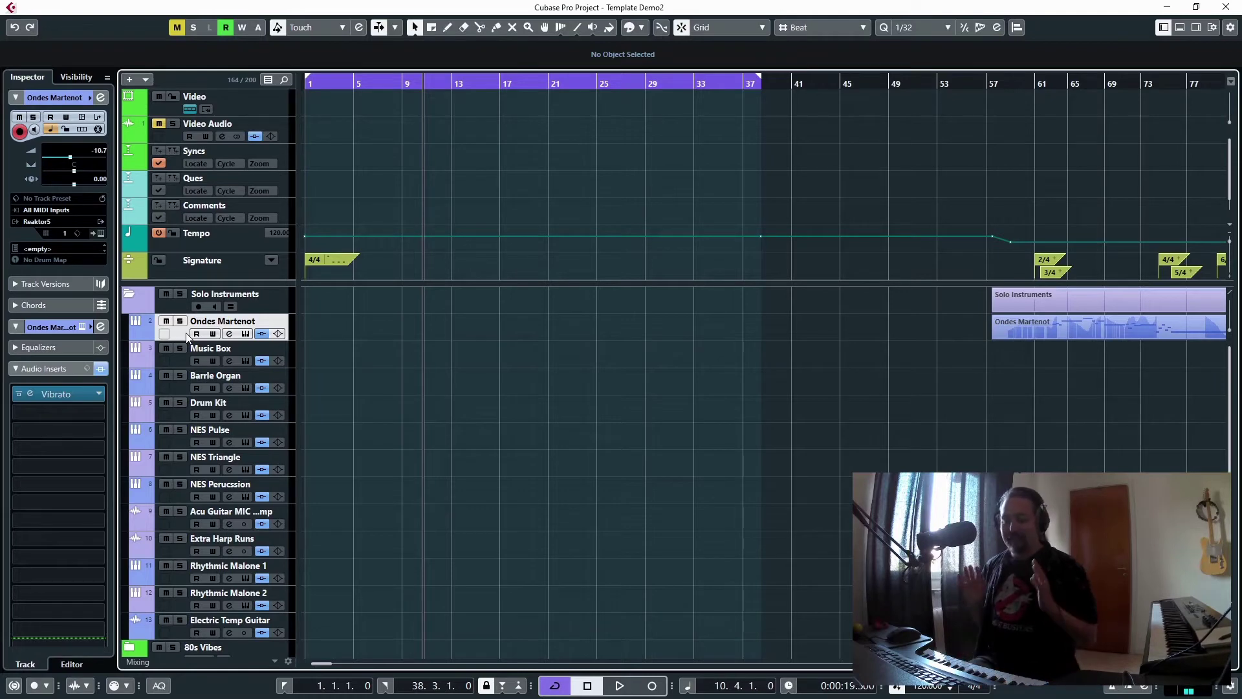
click(101, 235)
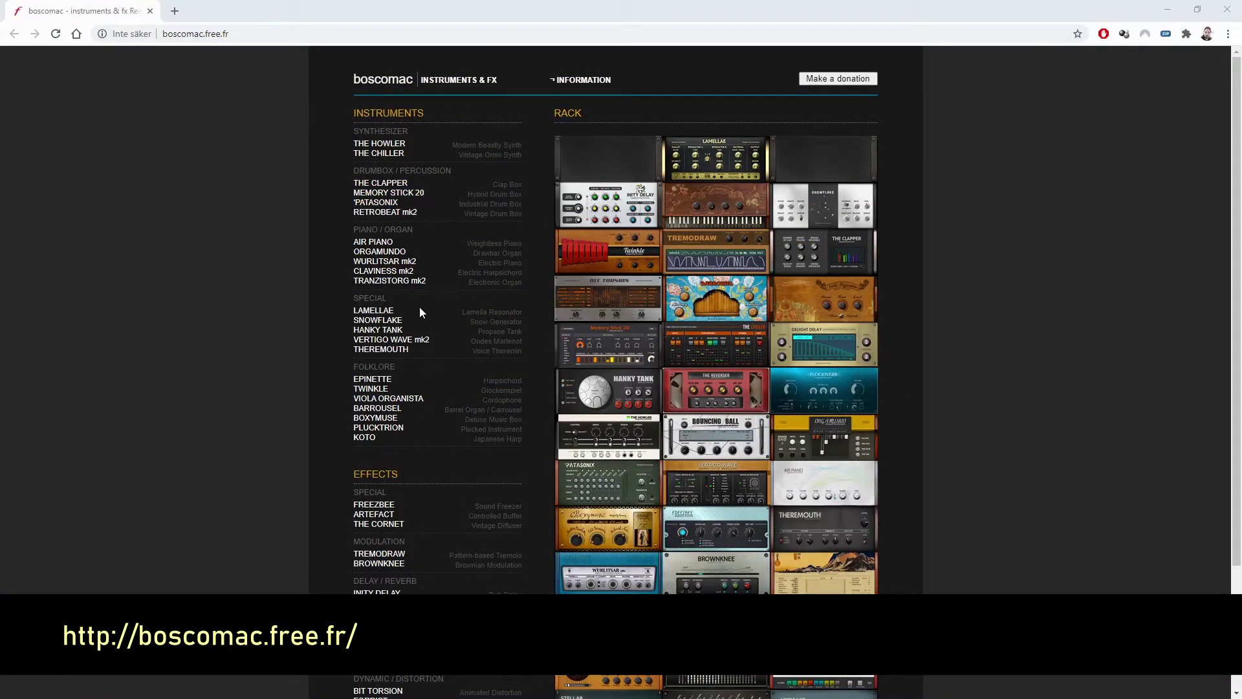
click(404, 341)
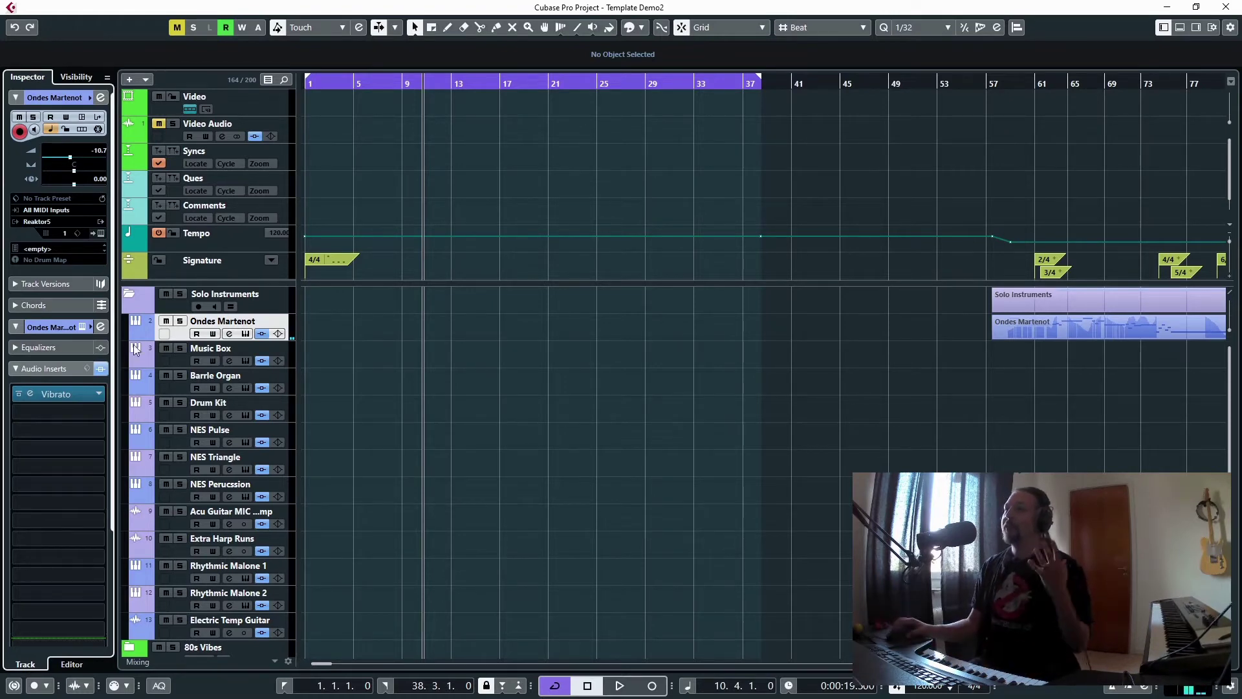
Back in the Cubase project, collapse the Solo Instruments folder and expand the Strings folder to view its tracks
click(128, 298)
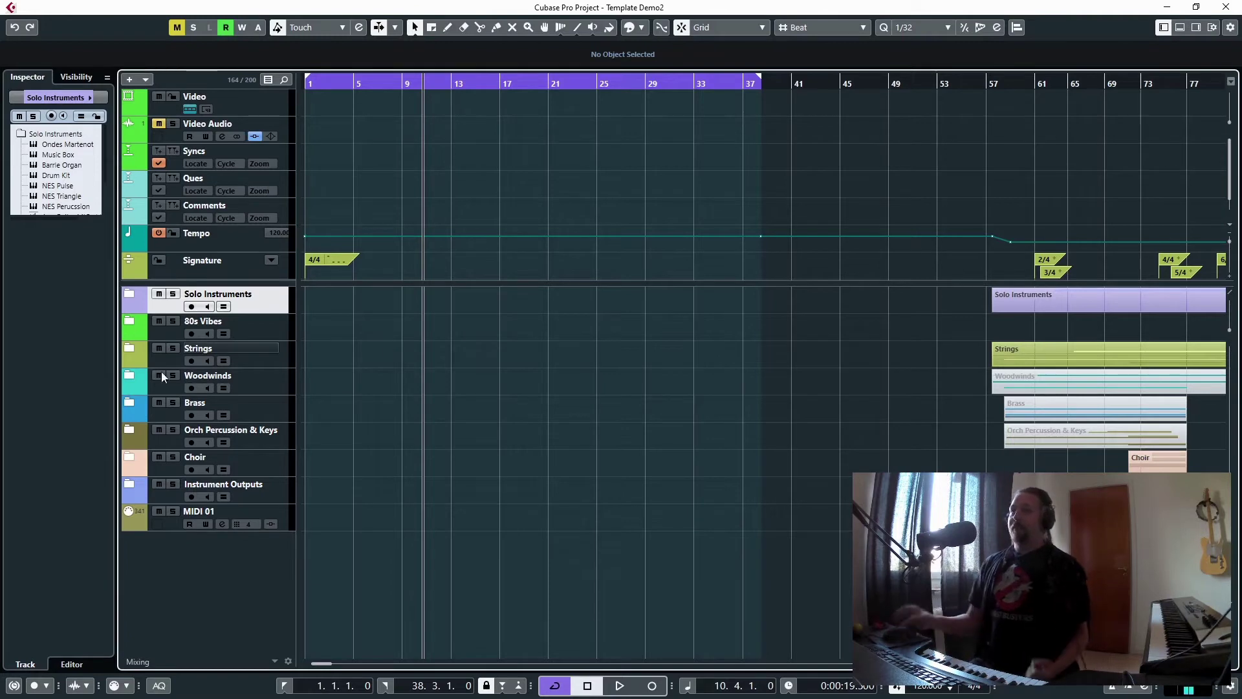
click(130, 349)
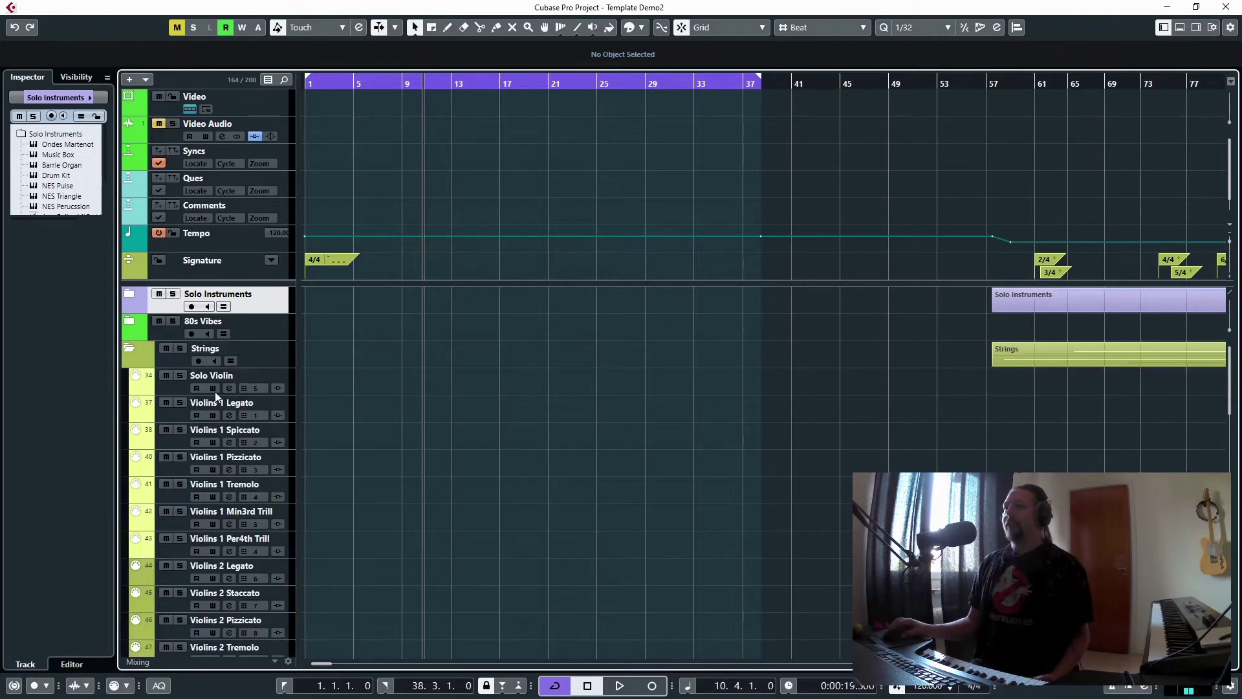
scroll(374, 436, down, 2)
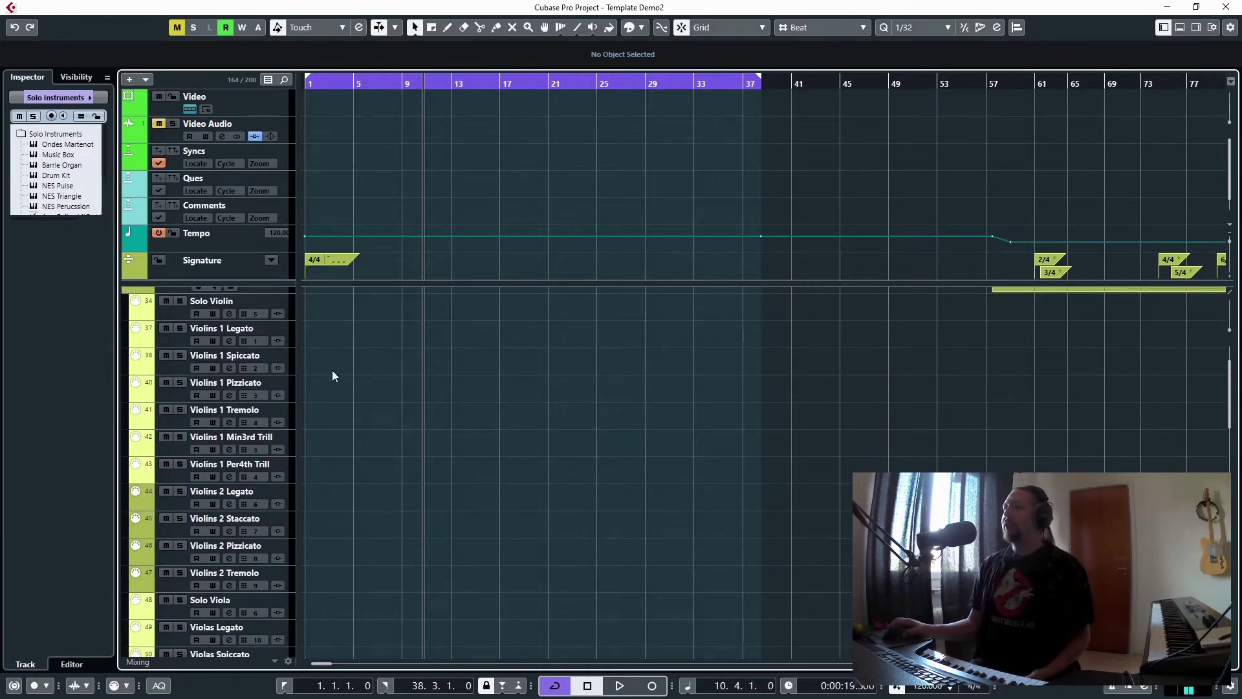
scroll(332, 371, up, 2)
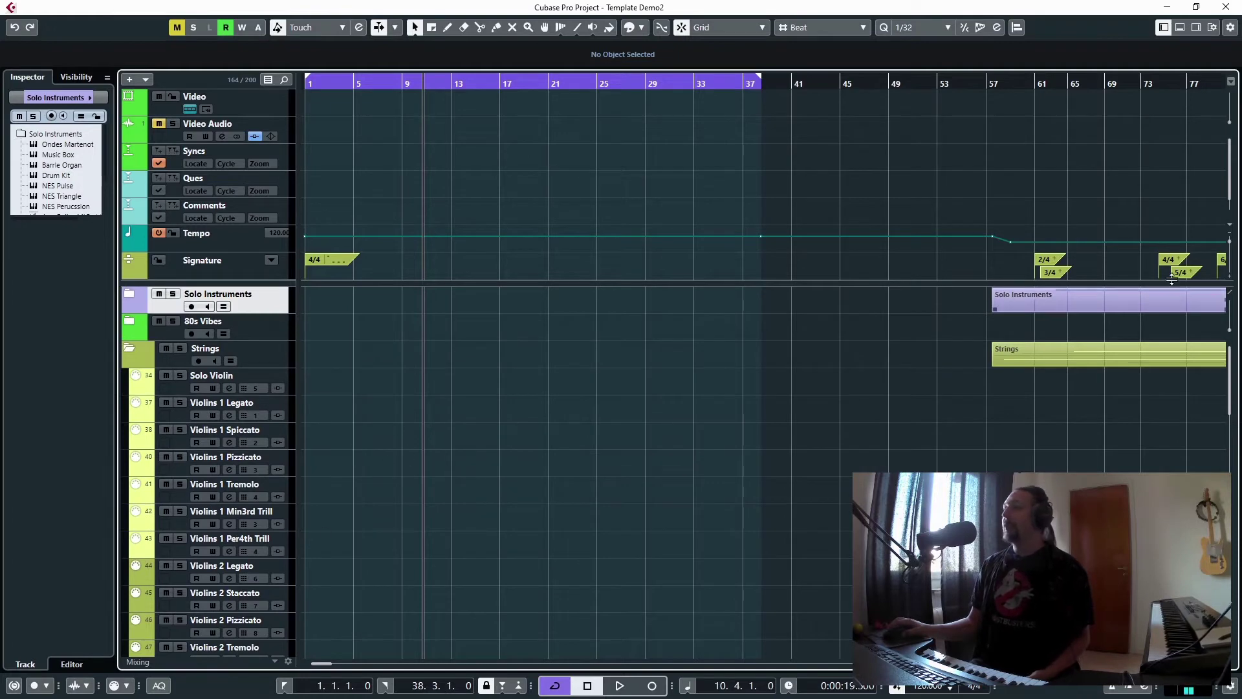
drag(1232, 373, 1233, 435)
scroll(863, 432, up, 10)
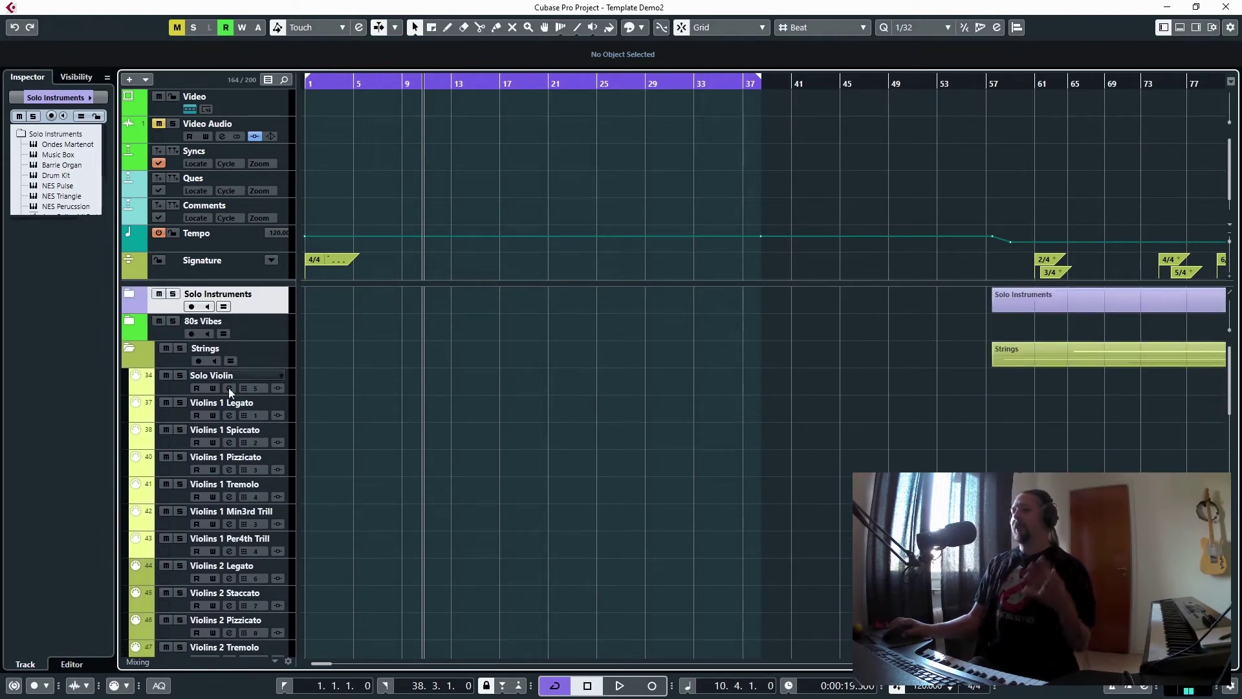
Select Solo Violin and the Violins 1 Legato, Spiccato, Pizzicato, Tremolo and Min3rd Trill tracks one after another to review each articulation
click(178, 388)
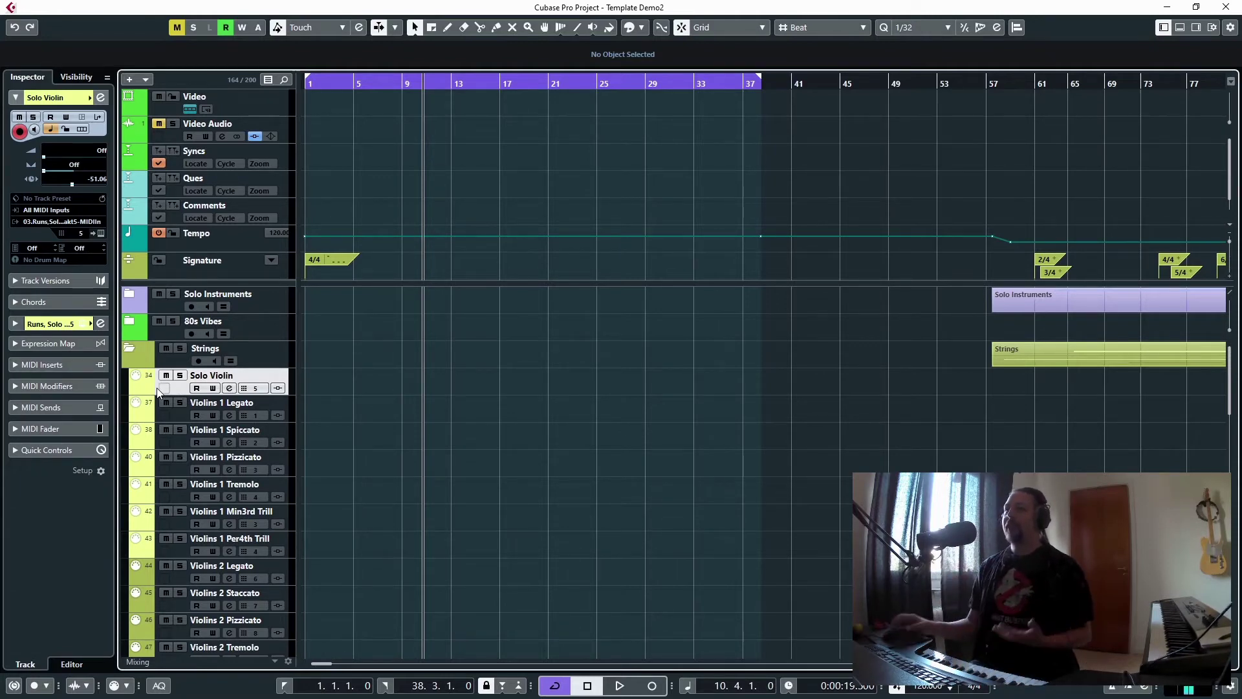
click(179, 410)
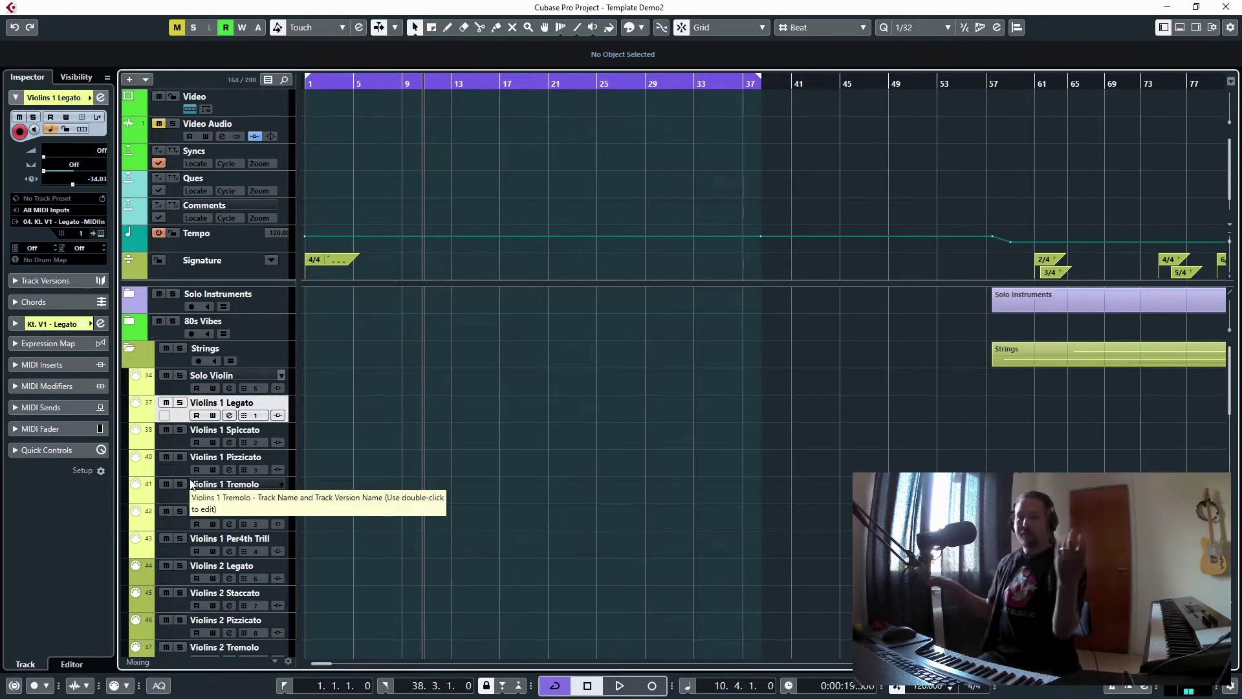
click(180, 442)
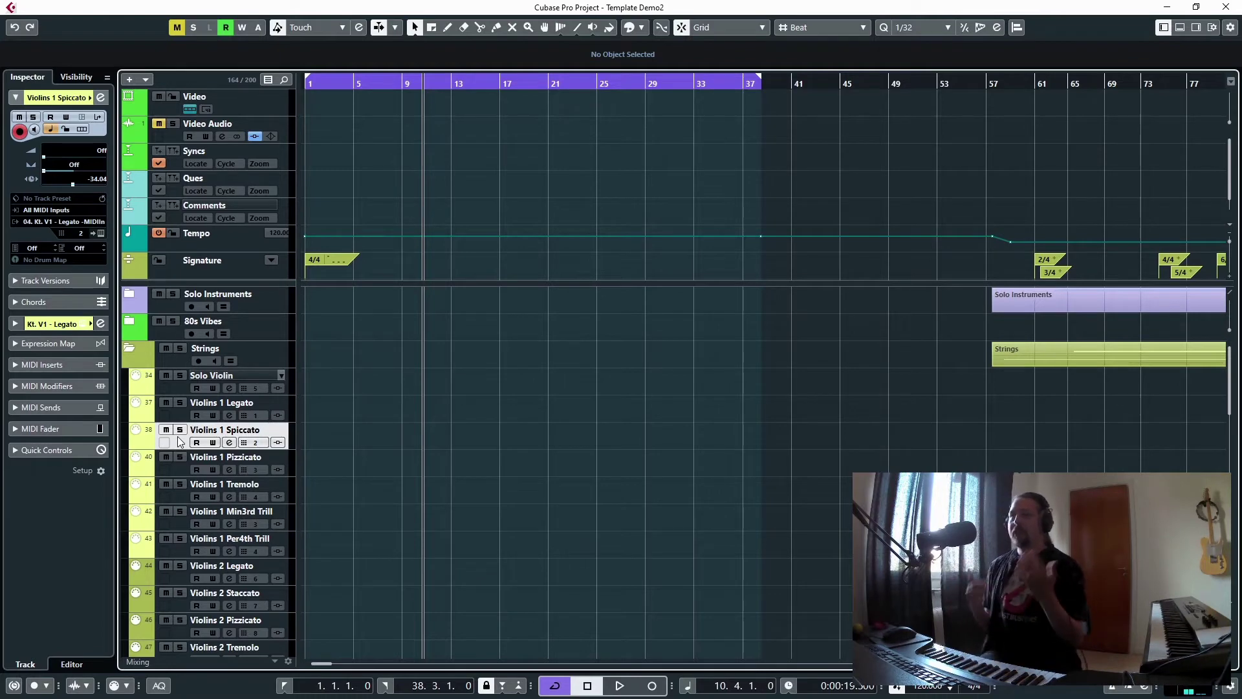
click(180, 471)
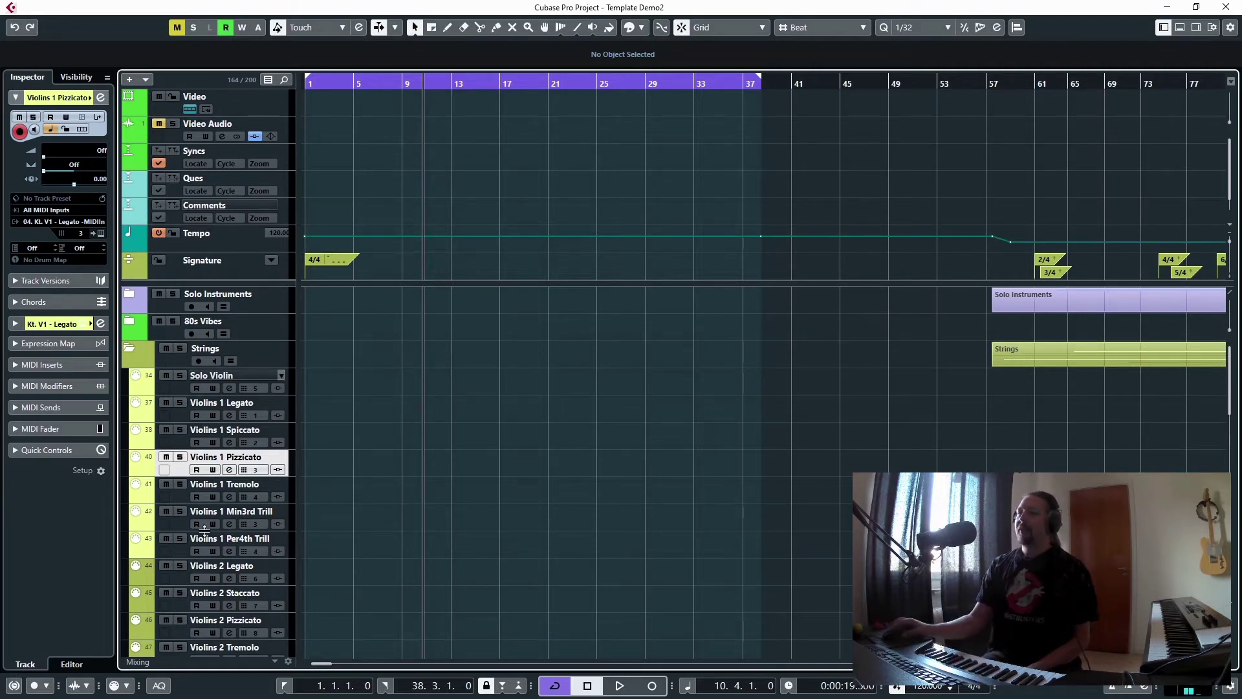
click(183, 498)
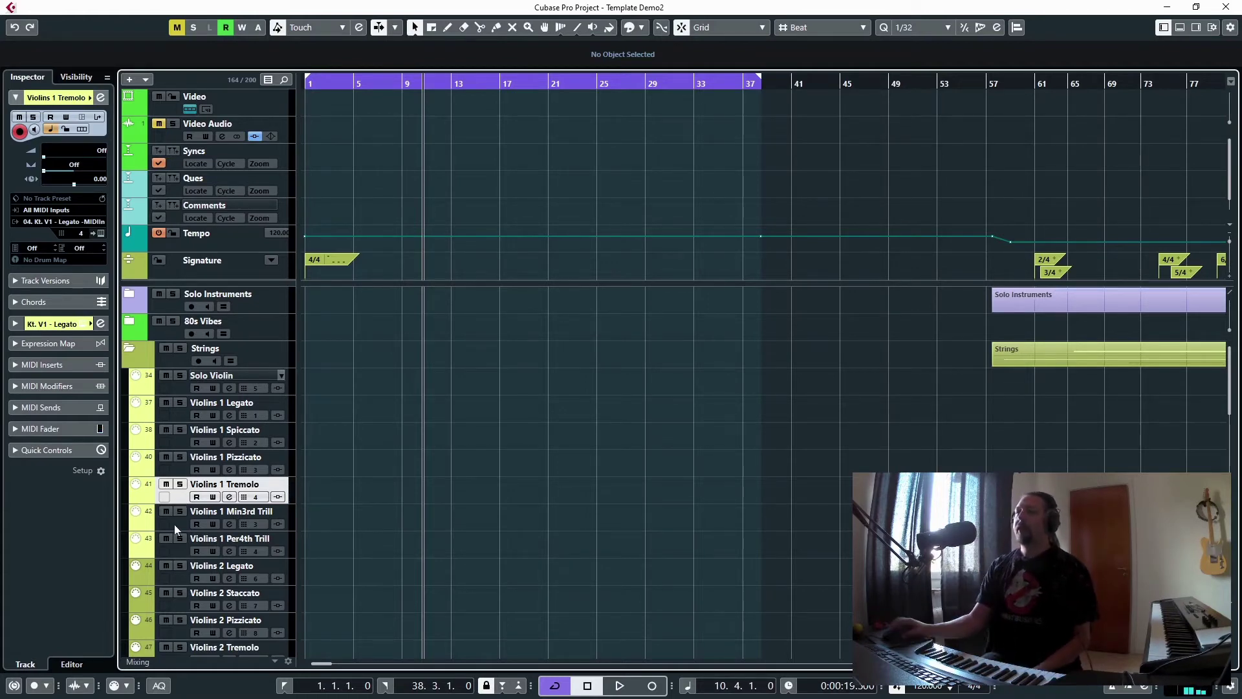
click(174, 525)
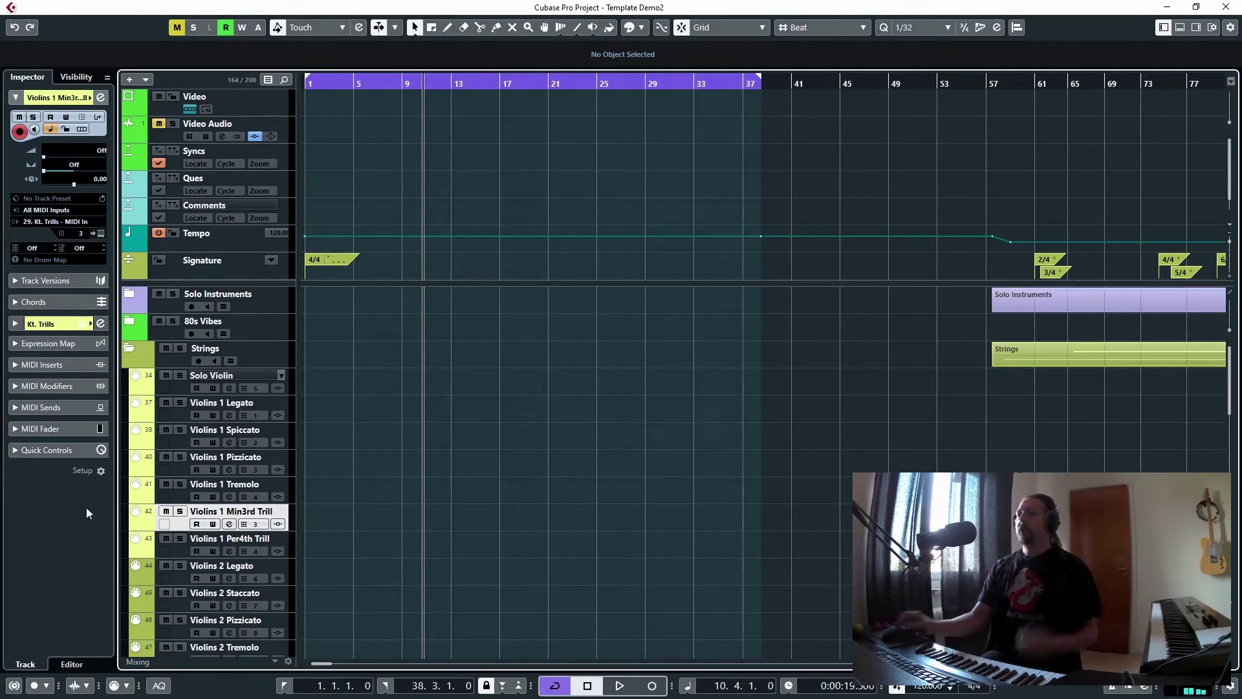
Compare the Violins 1 Legato and Violins 1 Min3rd Trill tracks, and collapse the Strings folder
click(171, 414)
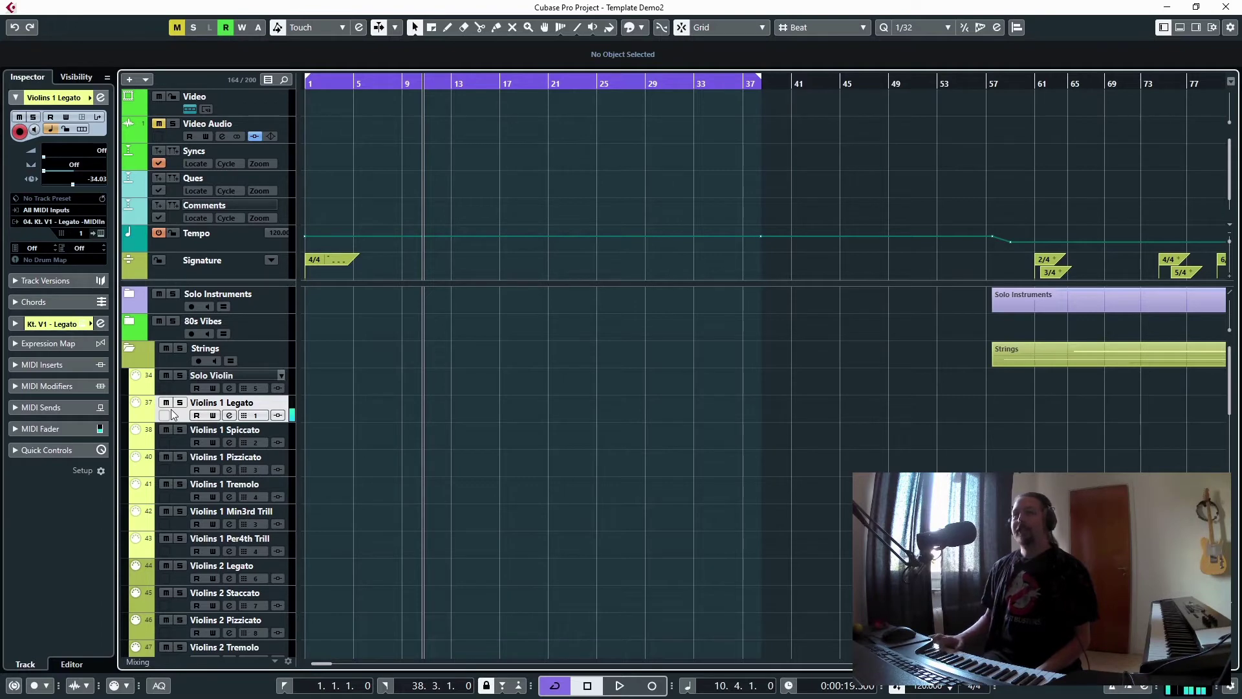
click(180, 525)
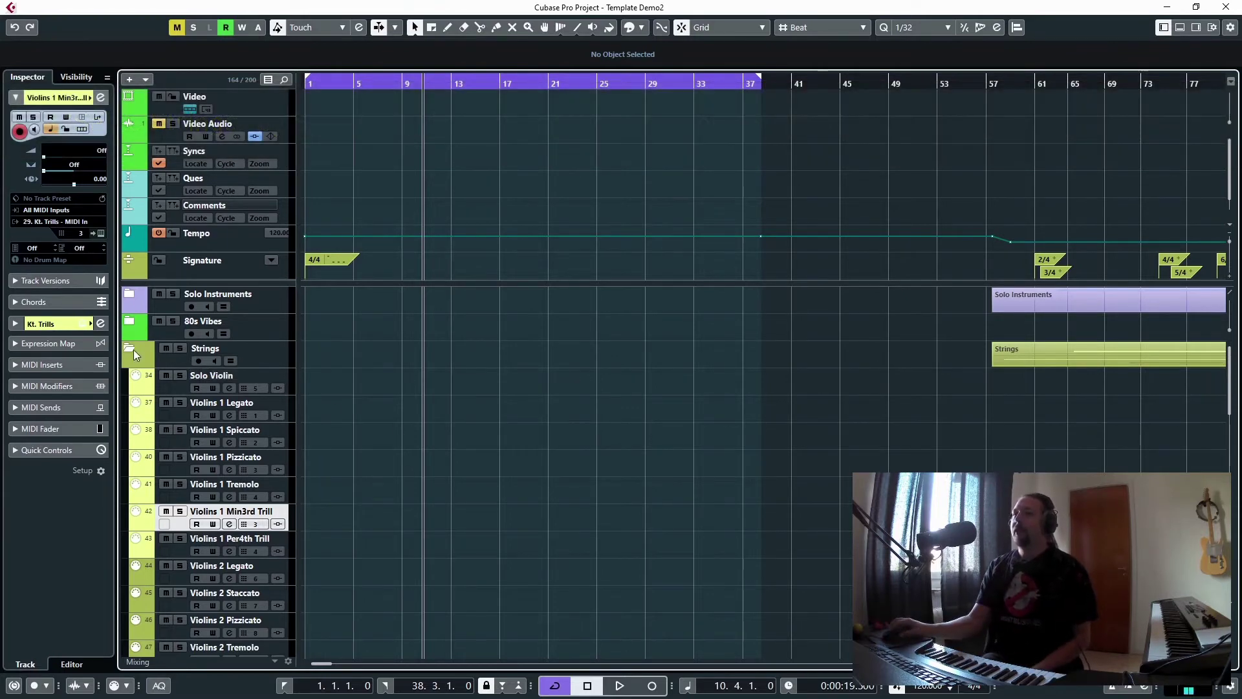
click(128, 349)
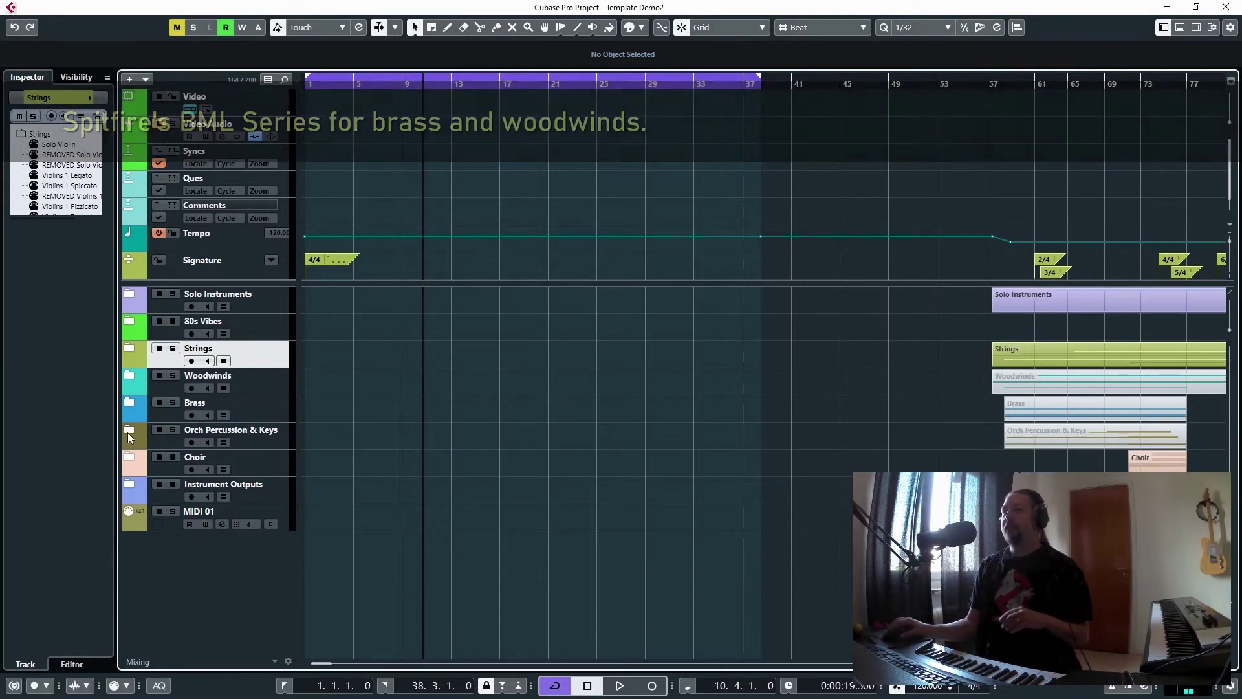
Expand the Orch Percussion & Keys folder, look through its instrument tracks, and collapse it again
click(128, 430)
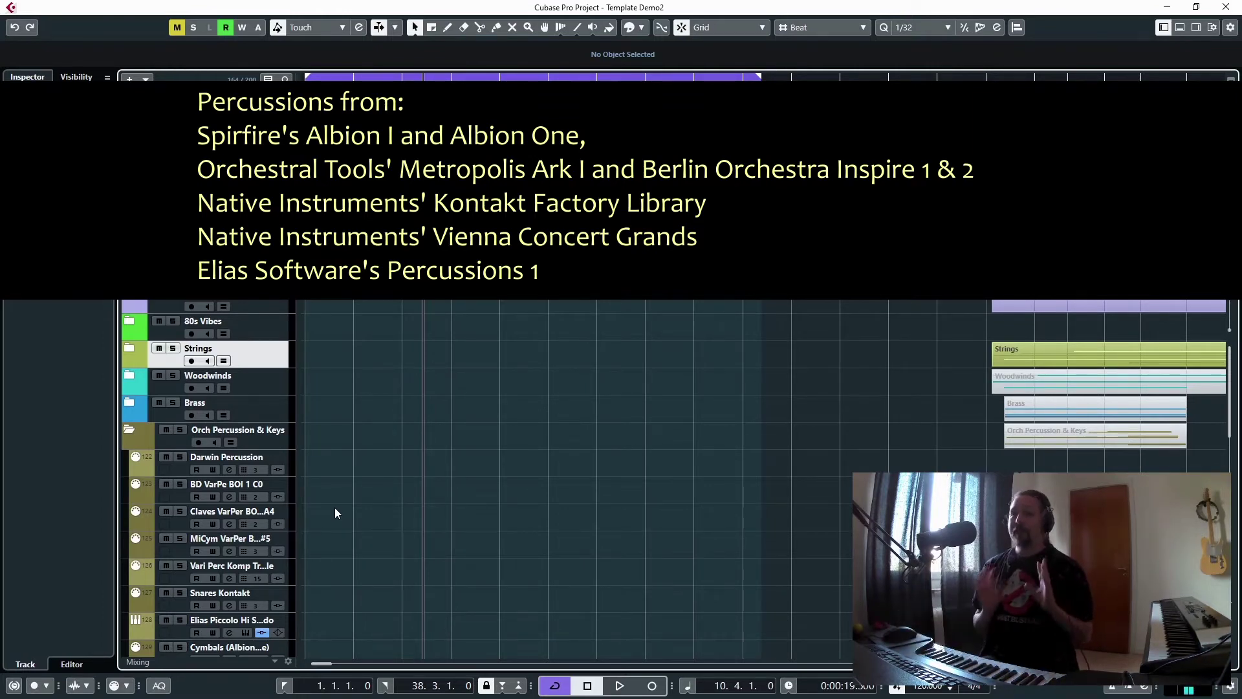
scroll(366, 519, down, 3)
scroll(365, 520, down, 3)
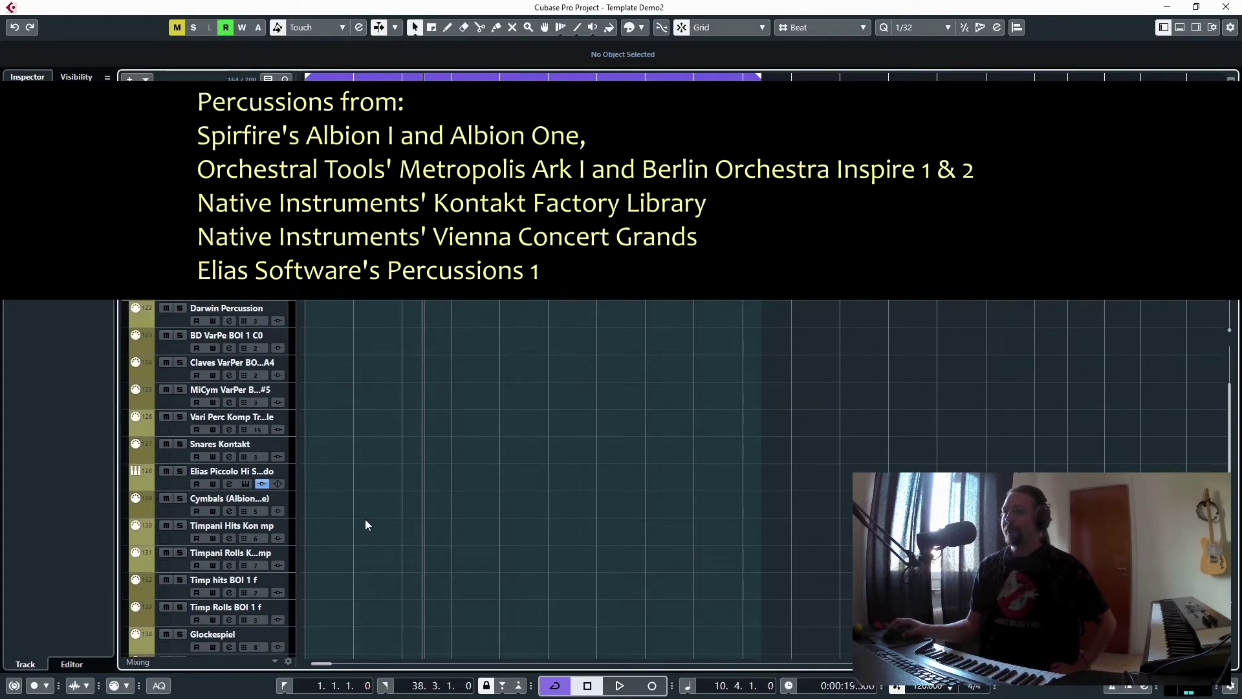
scroll(357, 521, up, 5)
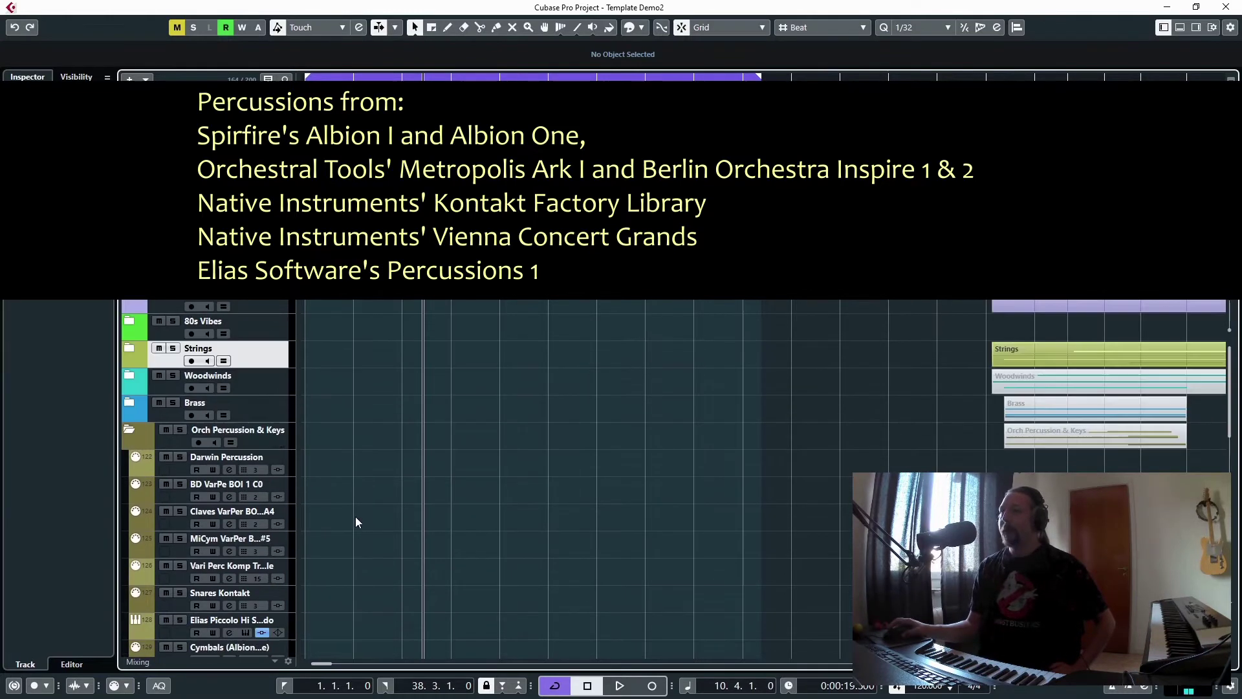
click(129, 430)
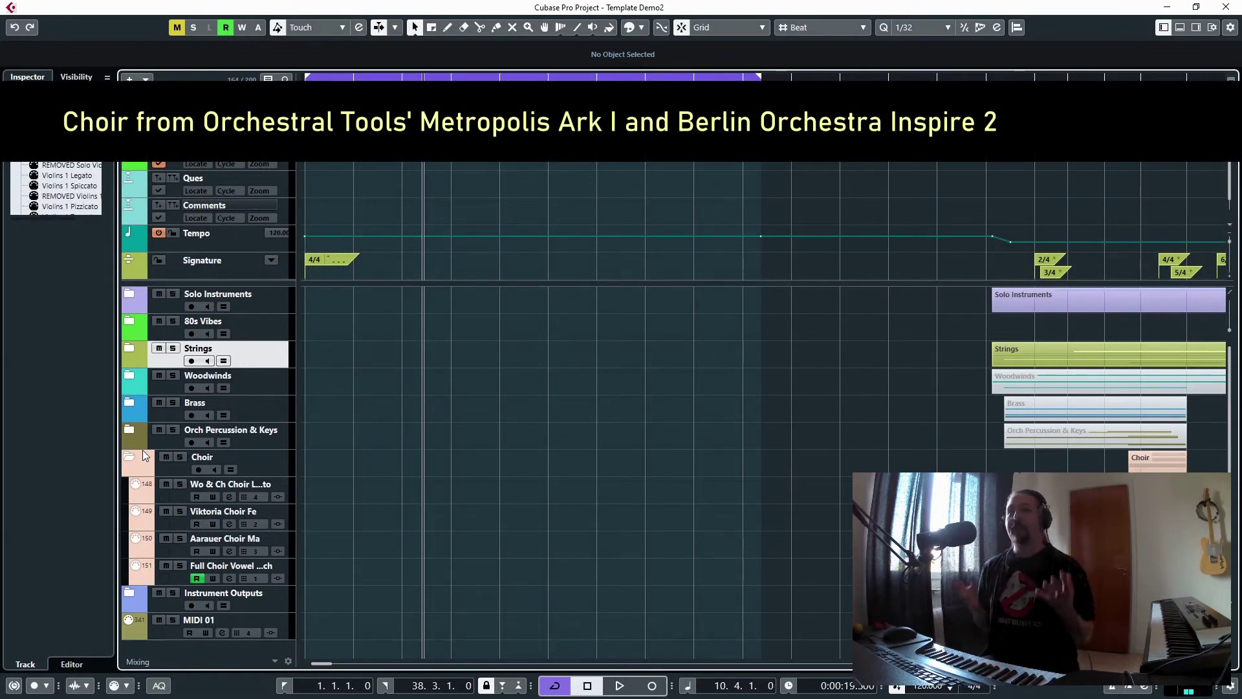
Create a MIDI part about seven bars long from bar 1 on the Wo & Ch Choir Legato track and open it in the Key Editor
click(181, 493)
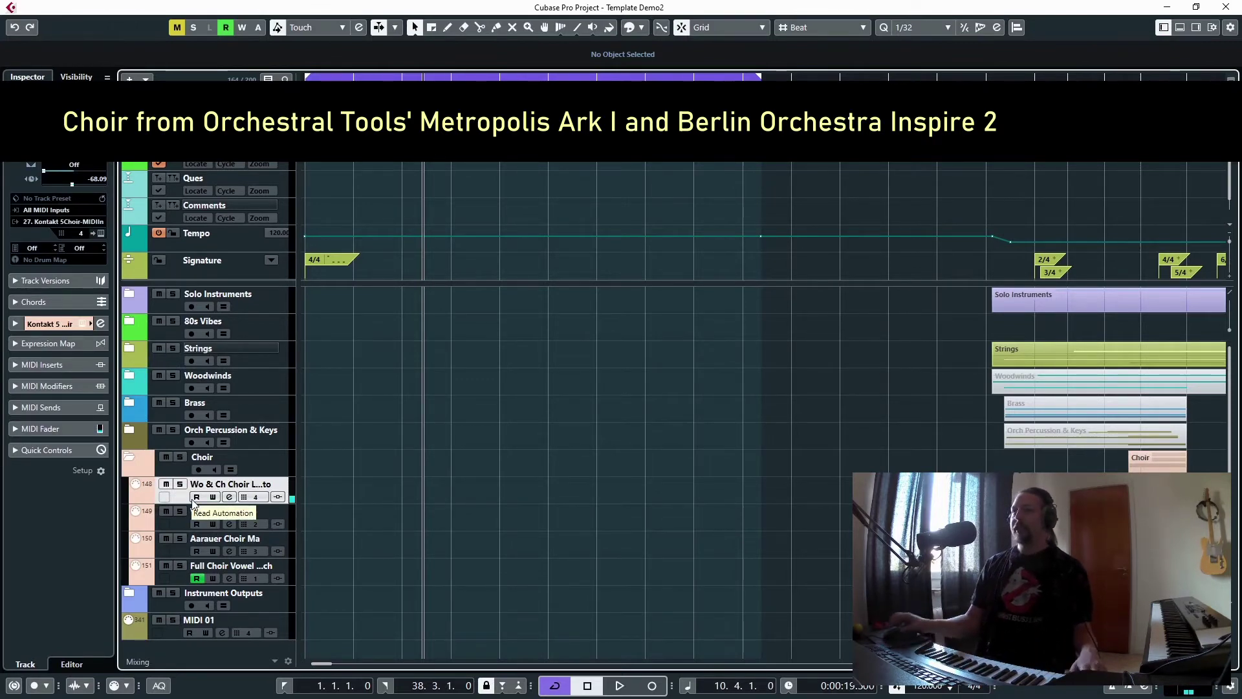
drag(315, 487, 391, 492)
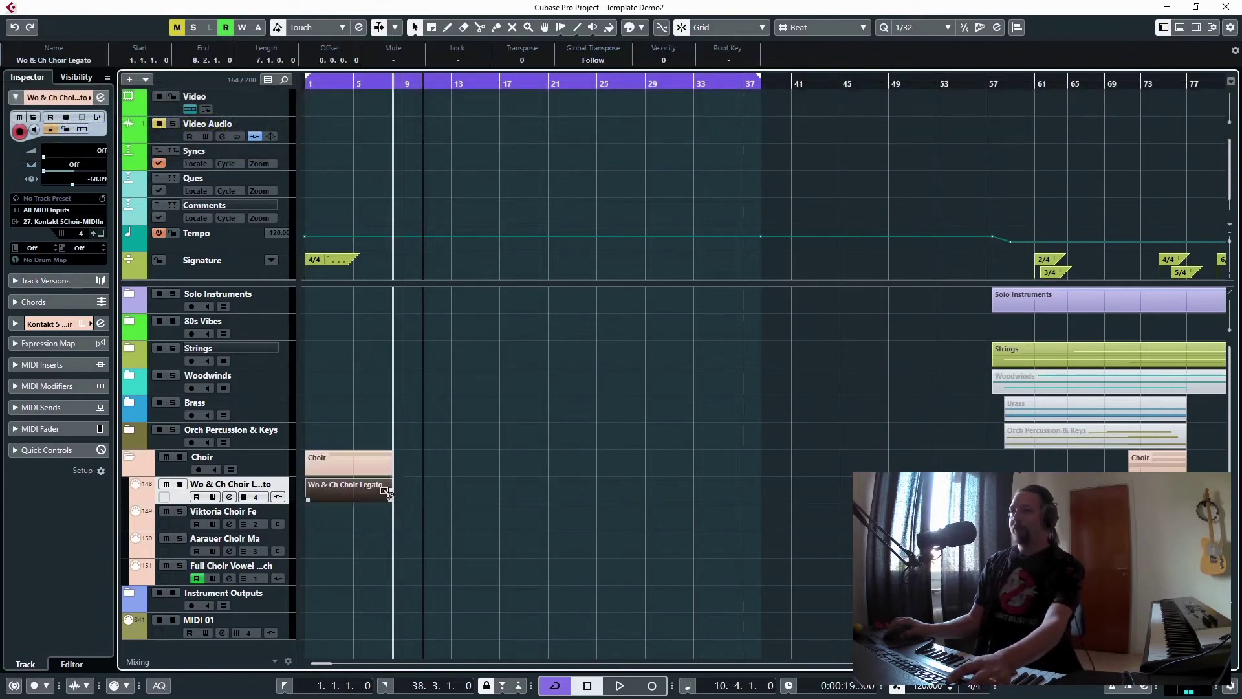
double_click(348, 492)
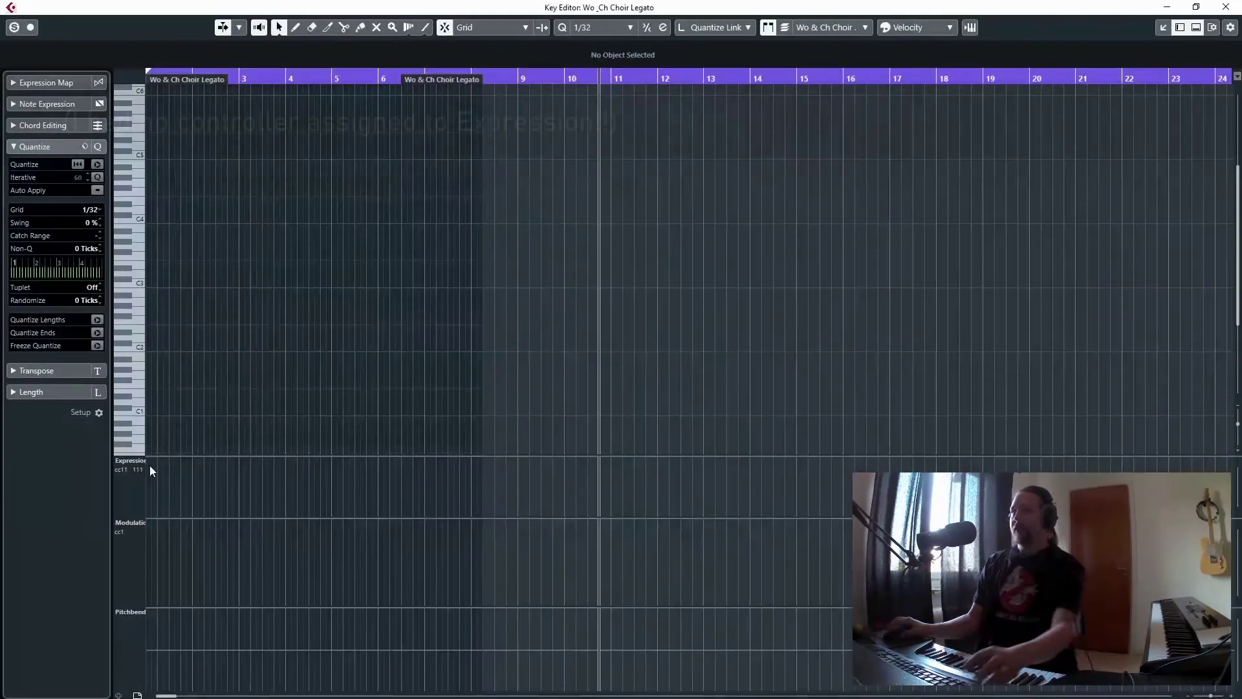
Add short rising curves at the start of the part's Expression (cc11) and Modulation (cc1) lanes, and close the Key Editor
right_click(197, 398)
click(305, 399)
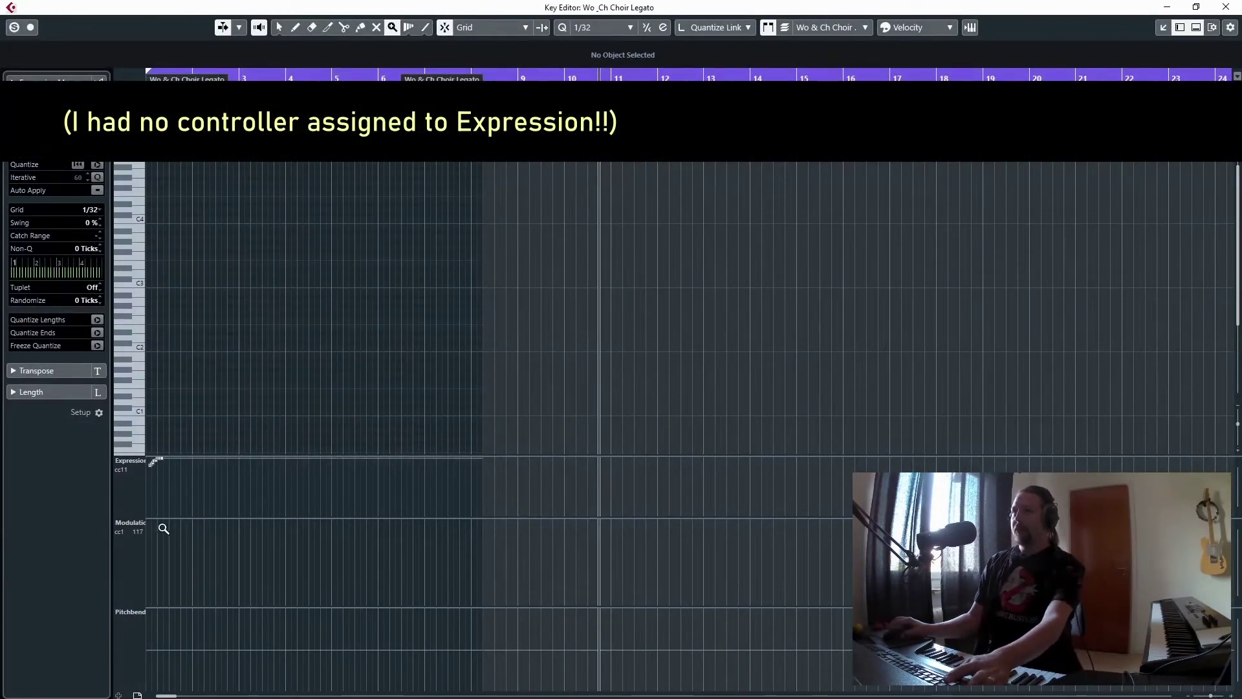
click(278, 27)
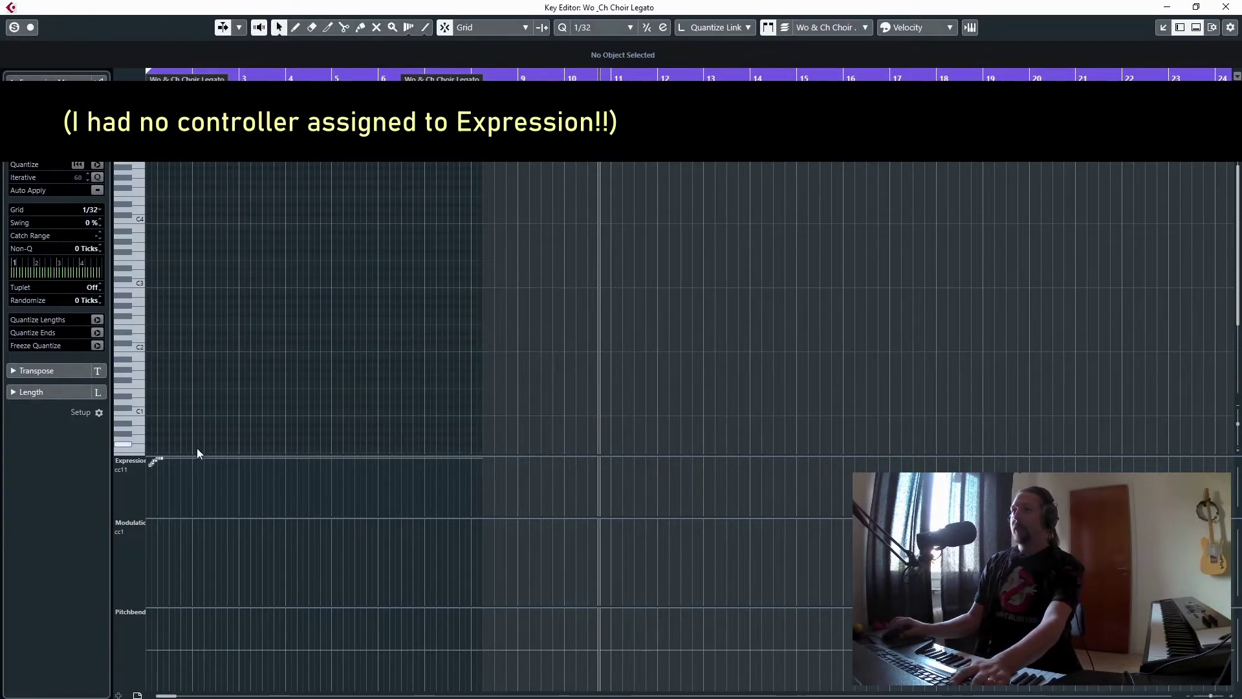
click(216, 76)
click(188, 76)
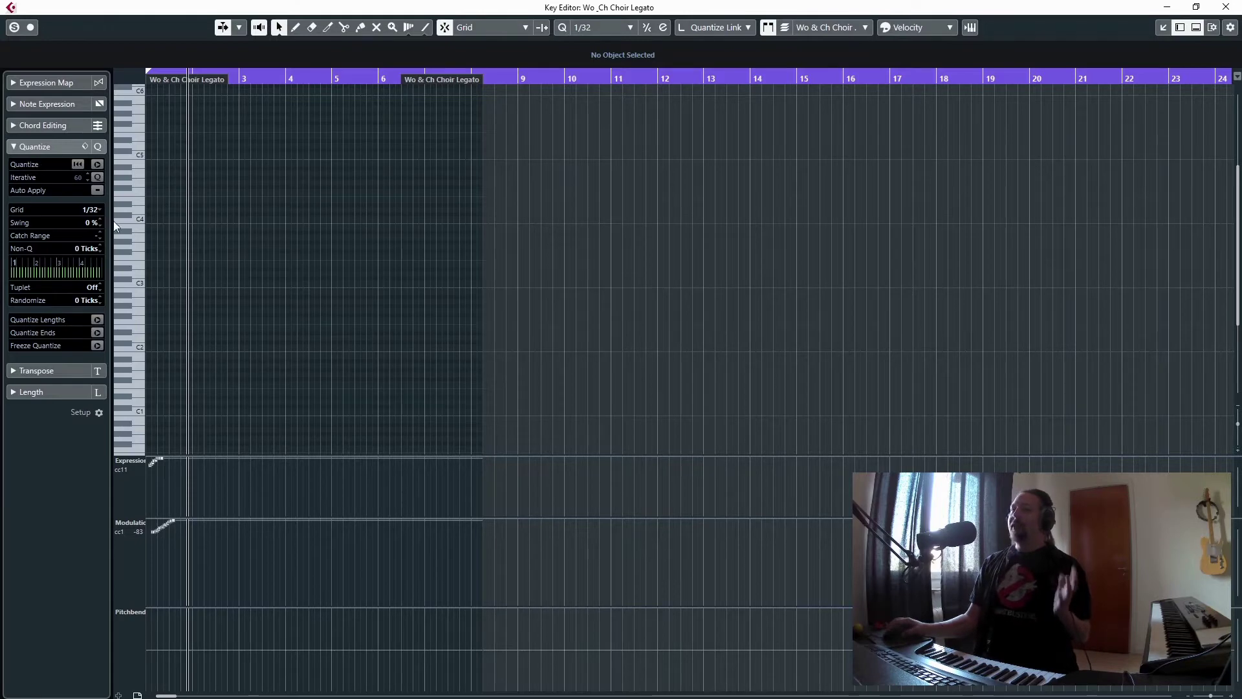
click(1231, 9)
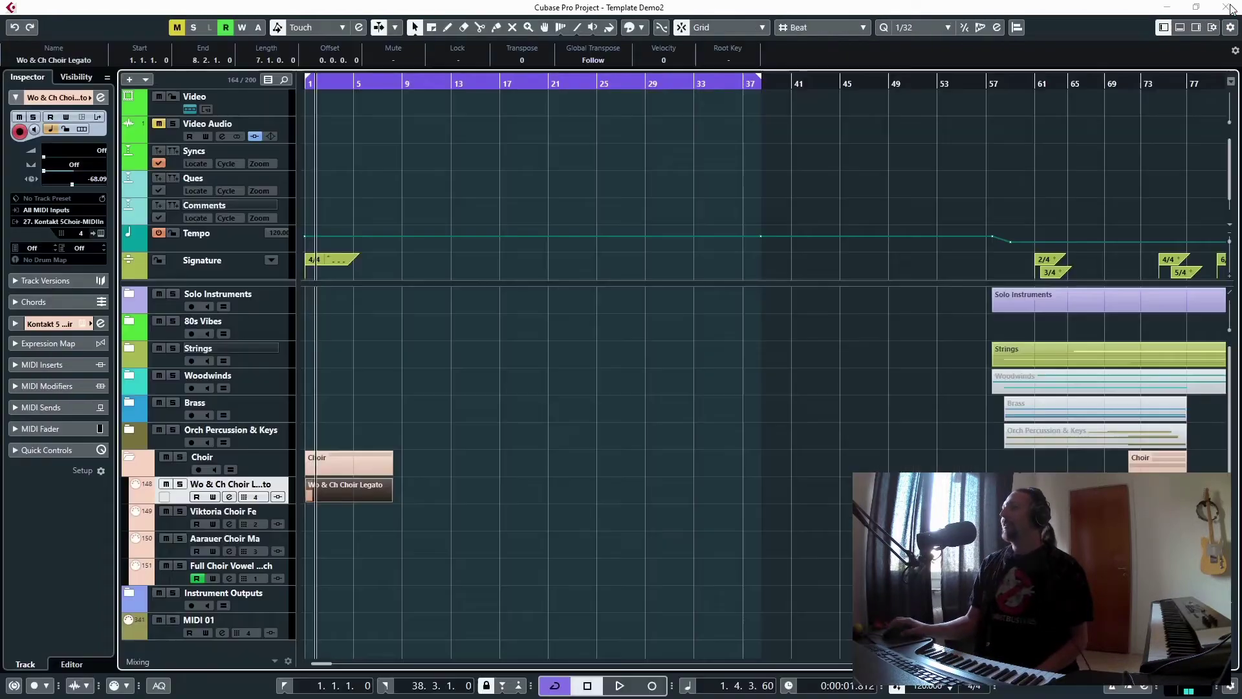
Switch between the Viktoria Choir Fe and Wo & Ch Choir Legato tracks to compare them, ending on Viktoria Choir Fe
click(180, 525)
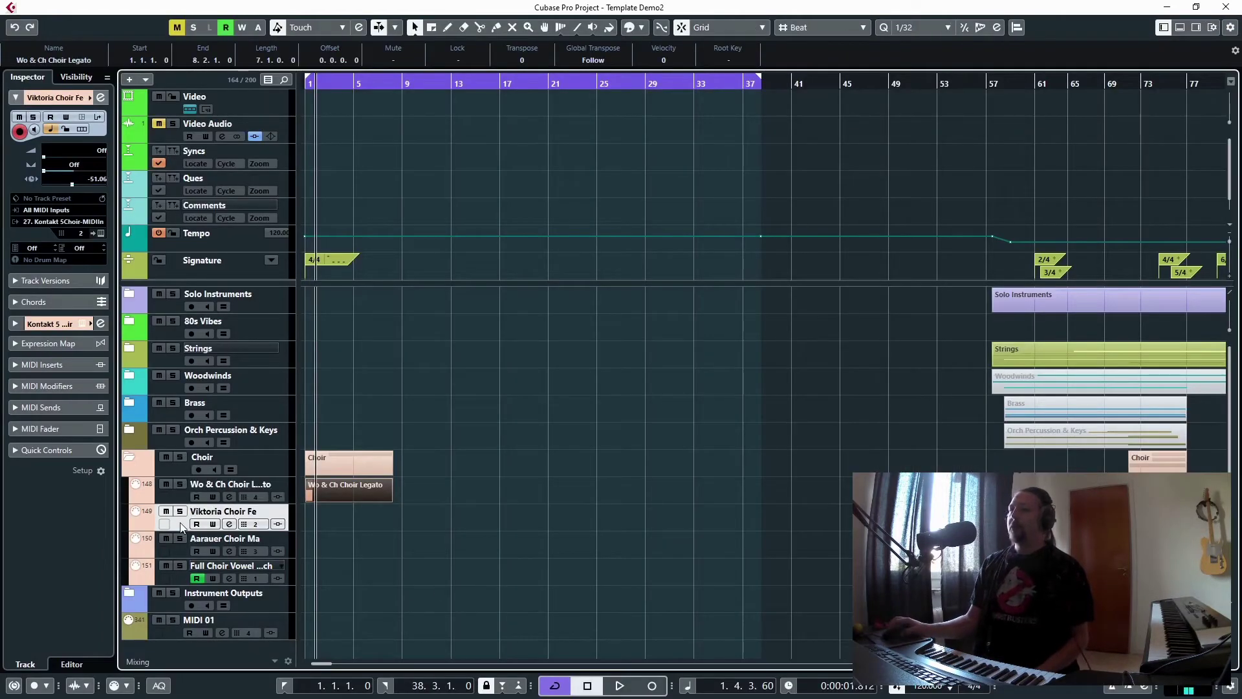
click(181, 503)
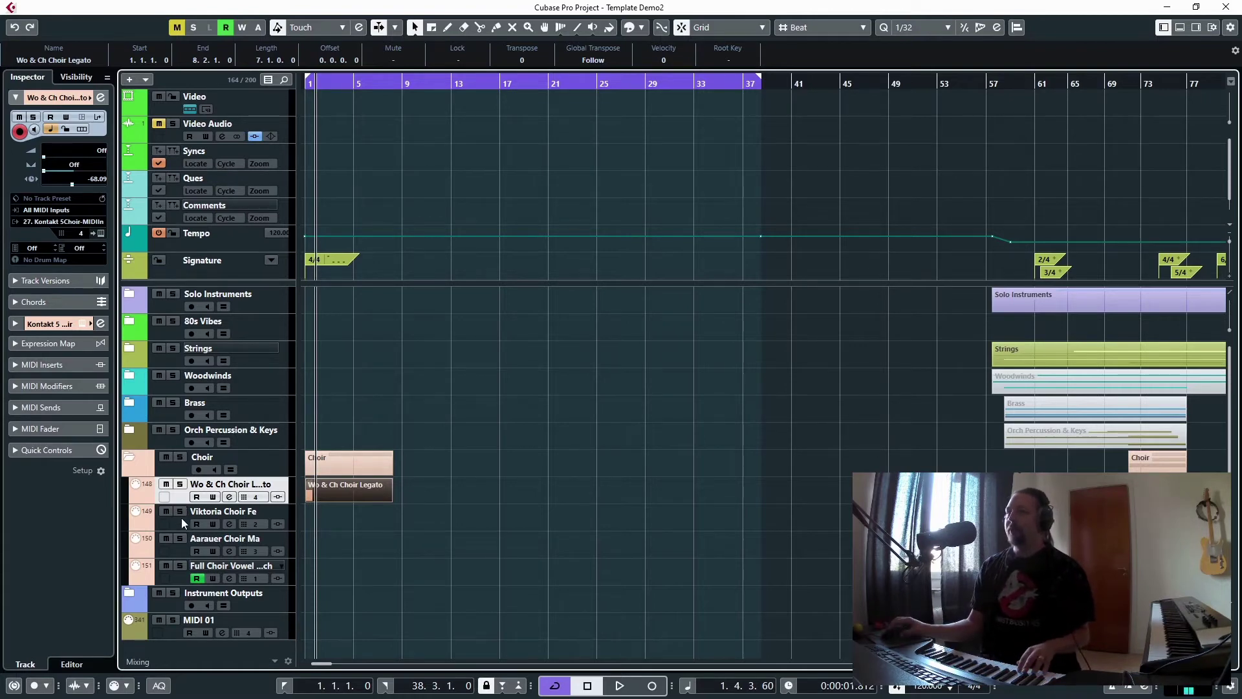
click(173, 525)
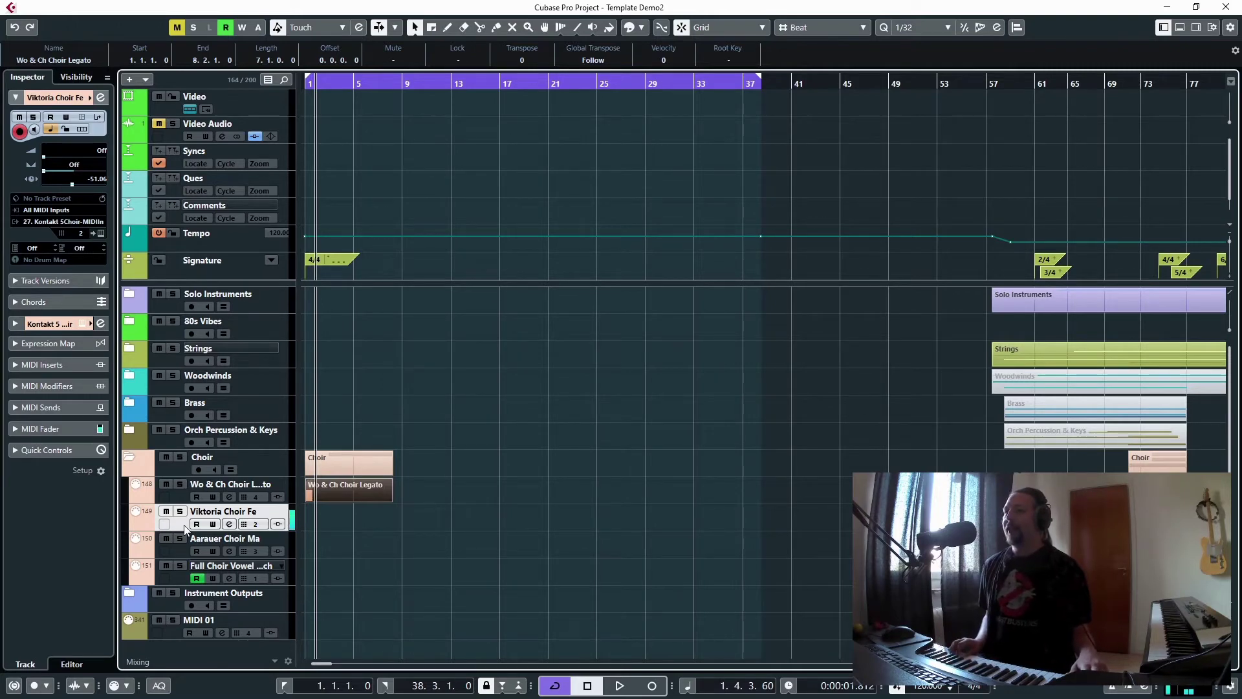
Move the choir part onto the Viktoria Choir Fe track, view it in the Key Editor, and close the editor
drag(324, 494, 332, 516)
double_click(332, 516)
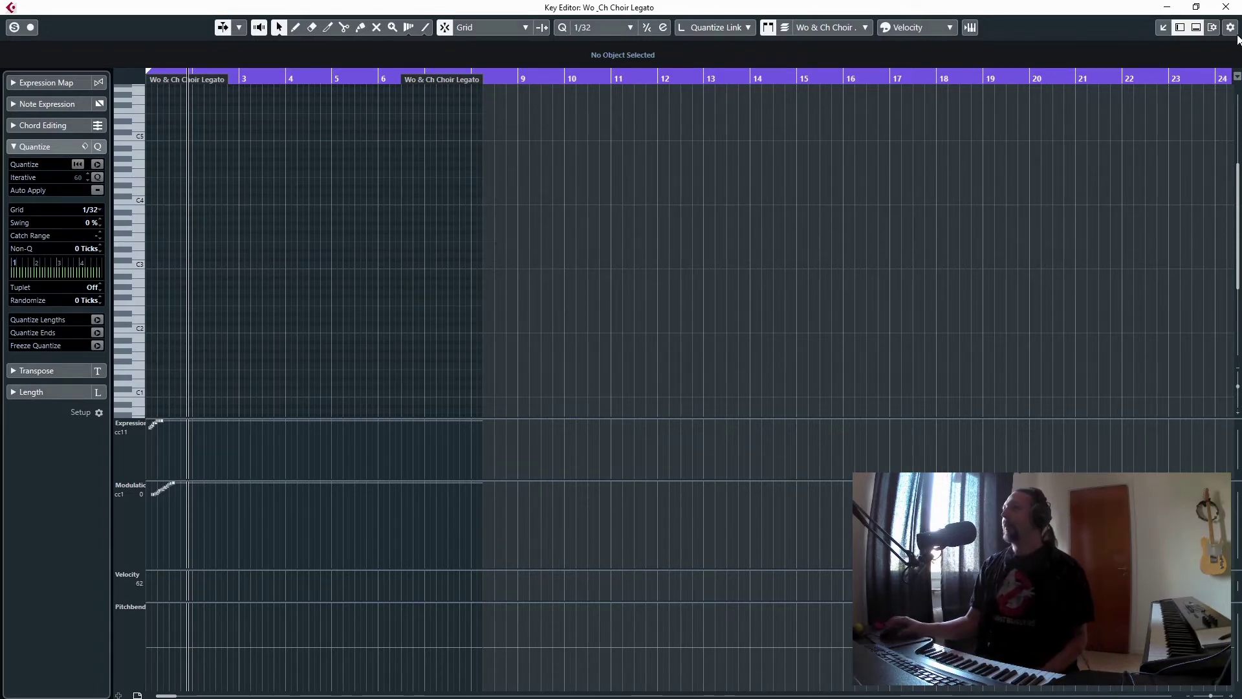
click(1226, 8)
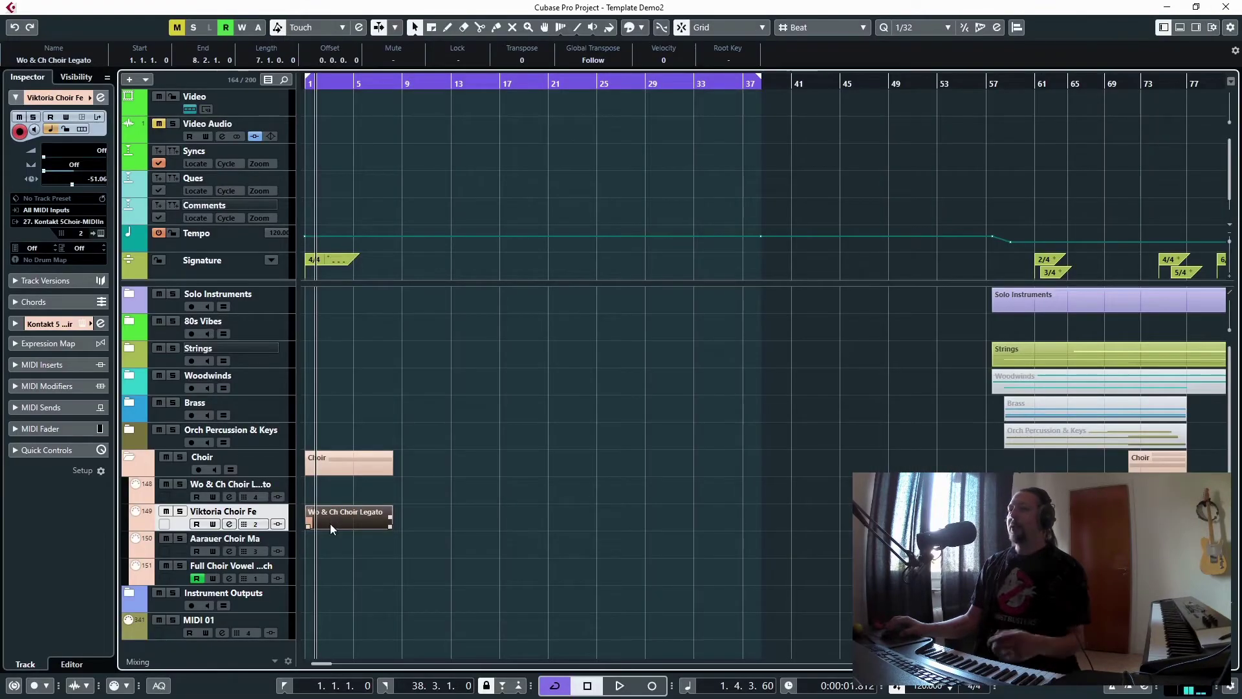
Move the choir part onto the Aarauer Choir Ma track, view it in a reduced Key Editor window, and select that track
drag(330, 523, 327, 539)
double_click(334, 544)
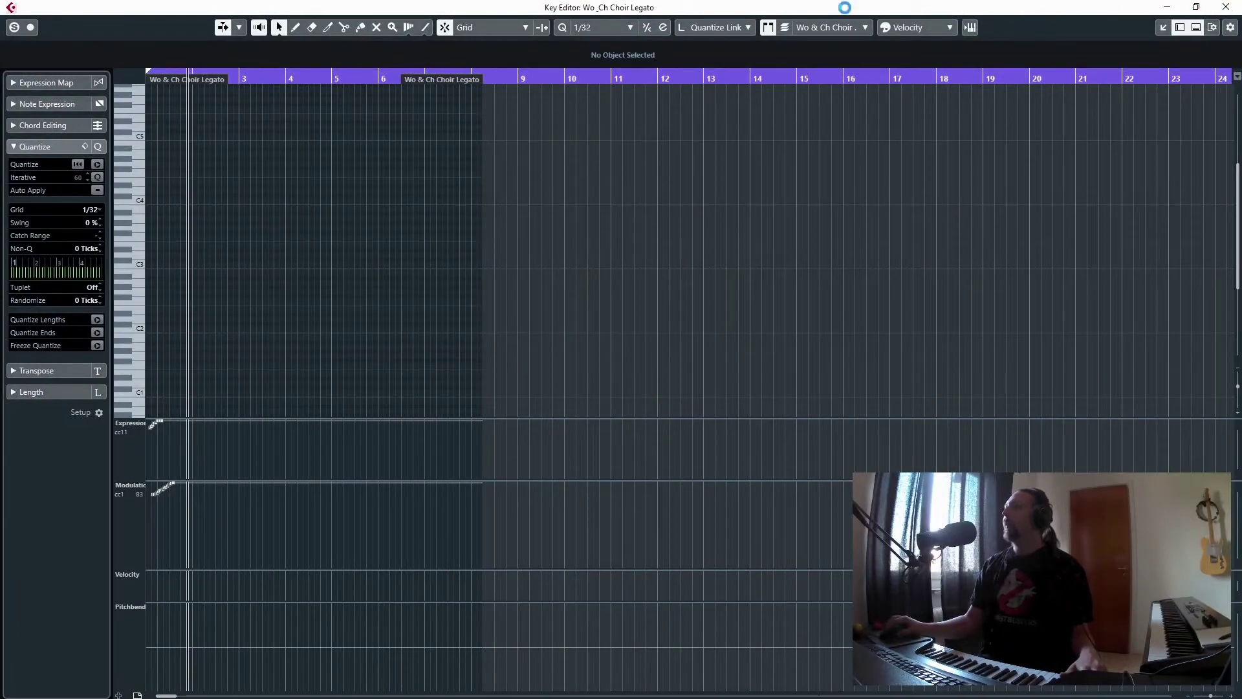
double_click(815, 8)
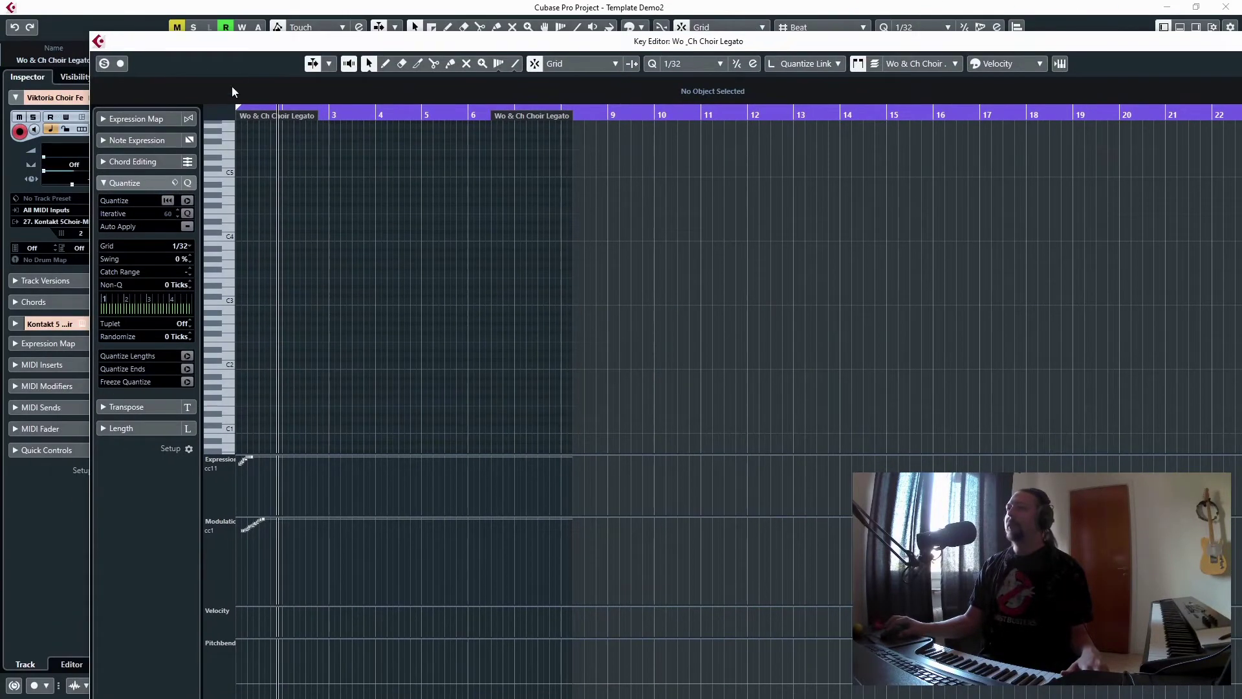
drag(212, 50, 492, 50)
click(196, 557)
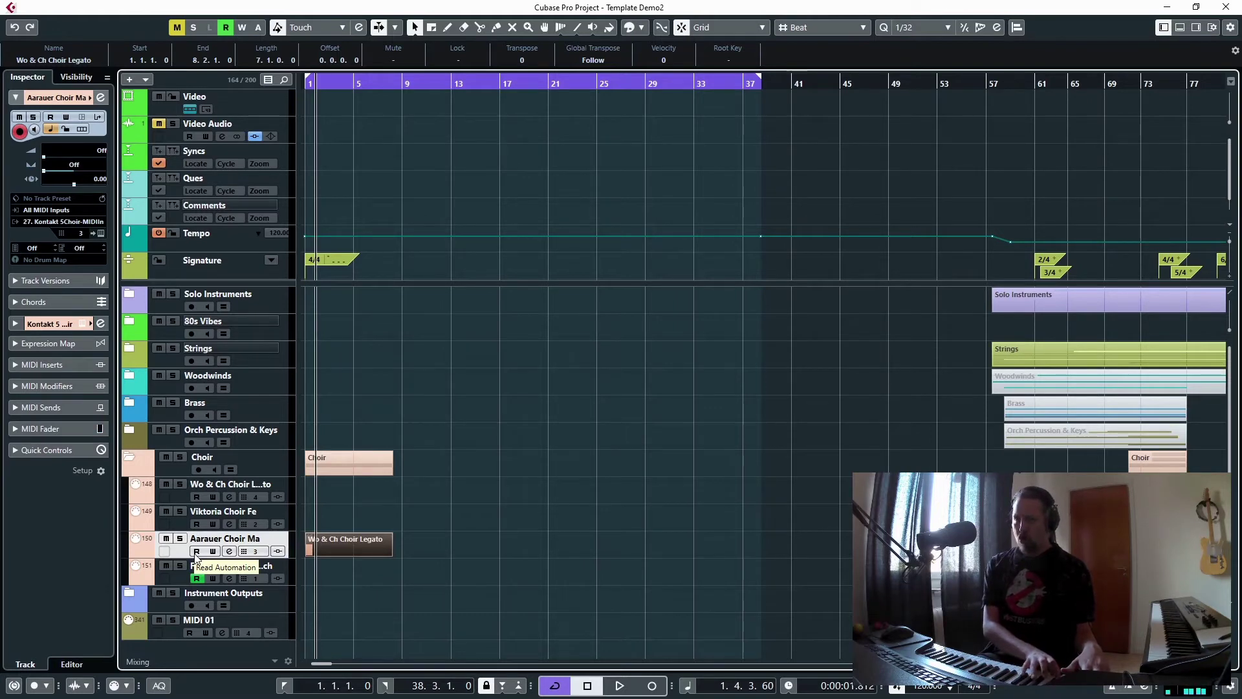
Review the Aarauer Choir Ma part in the Key Editor, close the editor, and collapse the Choir folder
double_click(333, 546)
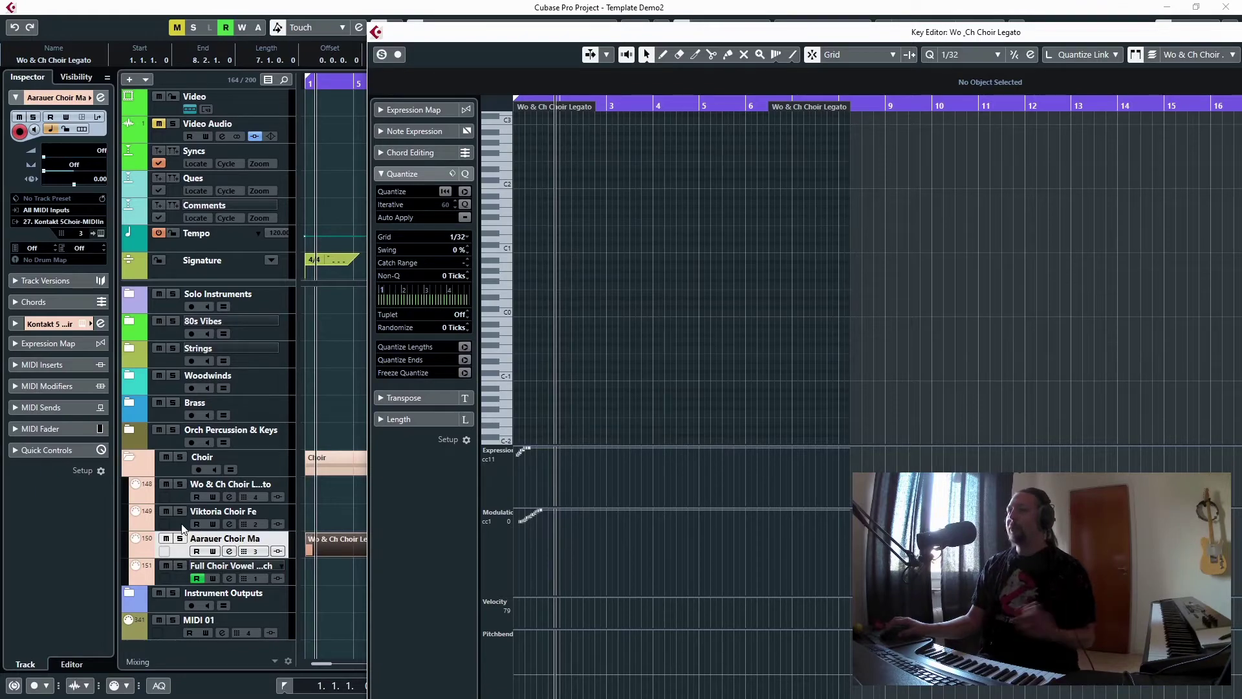
drag(1190, 39, 915, 201)
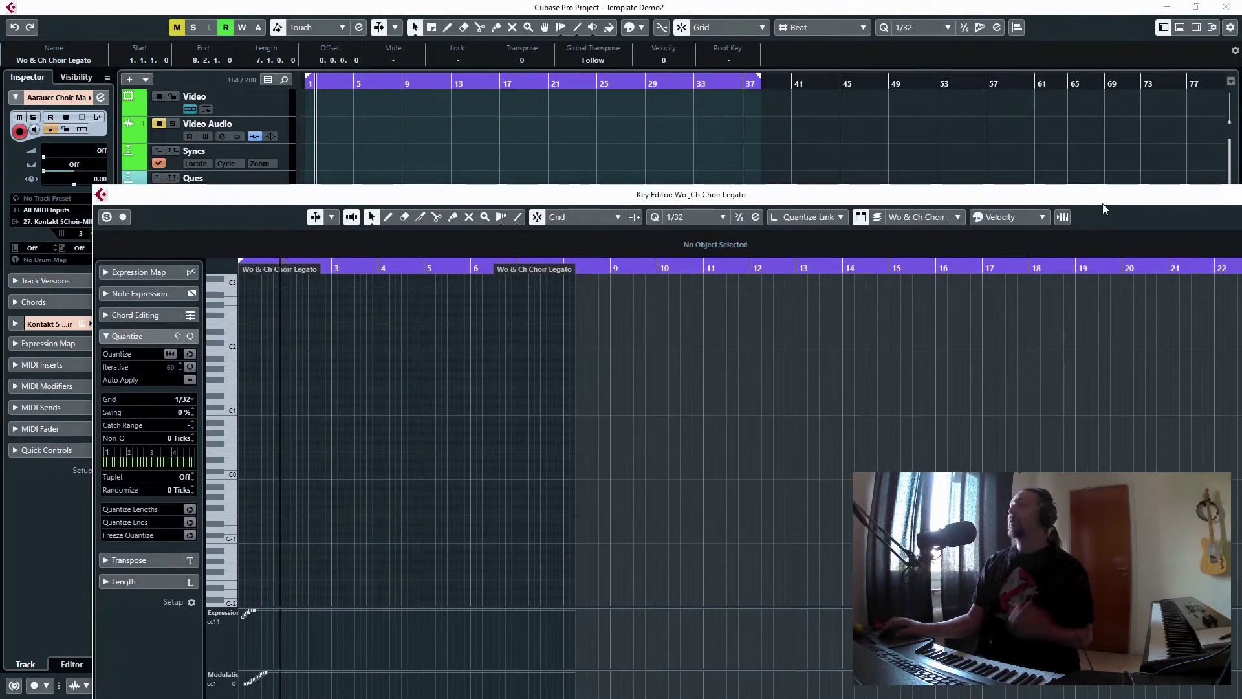
drag(1104, 204, 923, 202)
click(1132, 200)
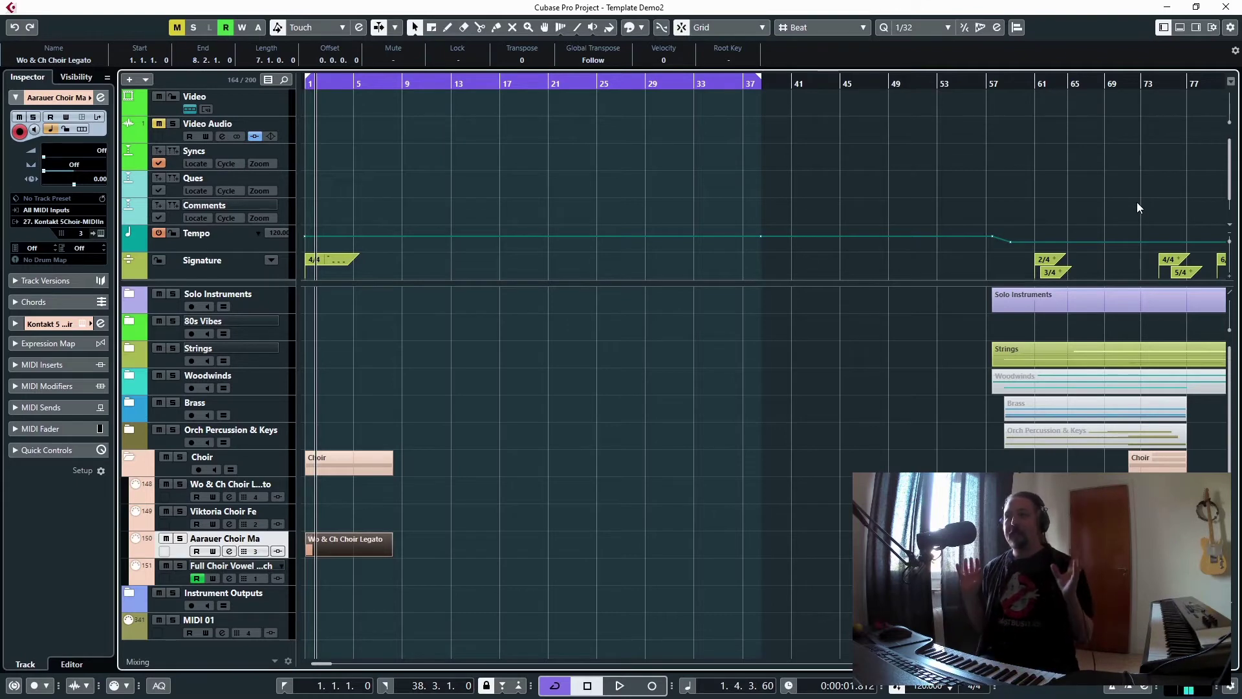
click(128, 459)
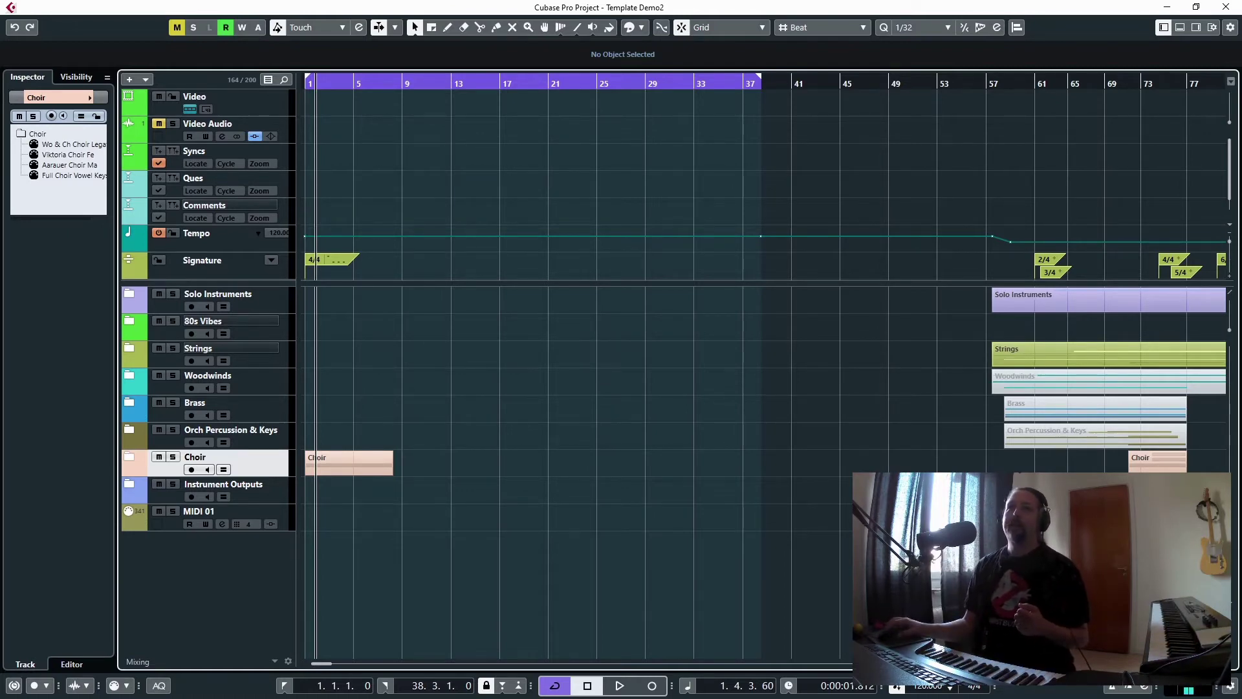
Open the MixConsole in a maximized window and look through its channels across to the woodwind and brass outputs
key(F3)
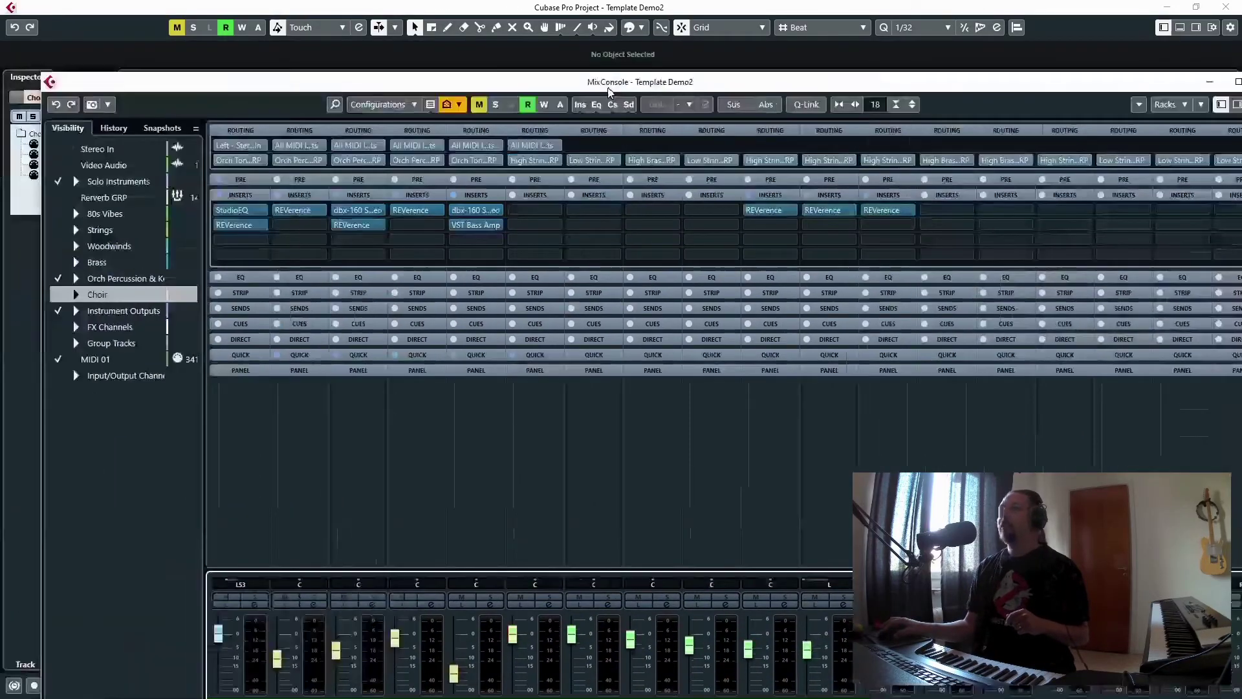
double_click(609, 88)
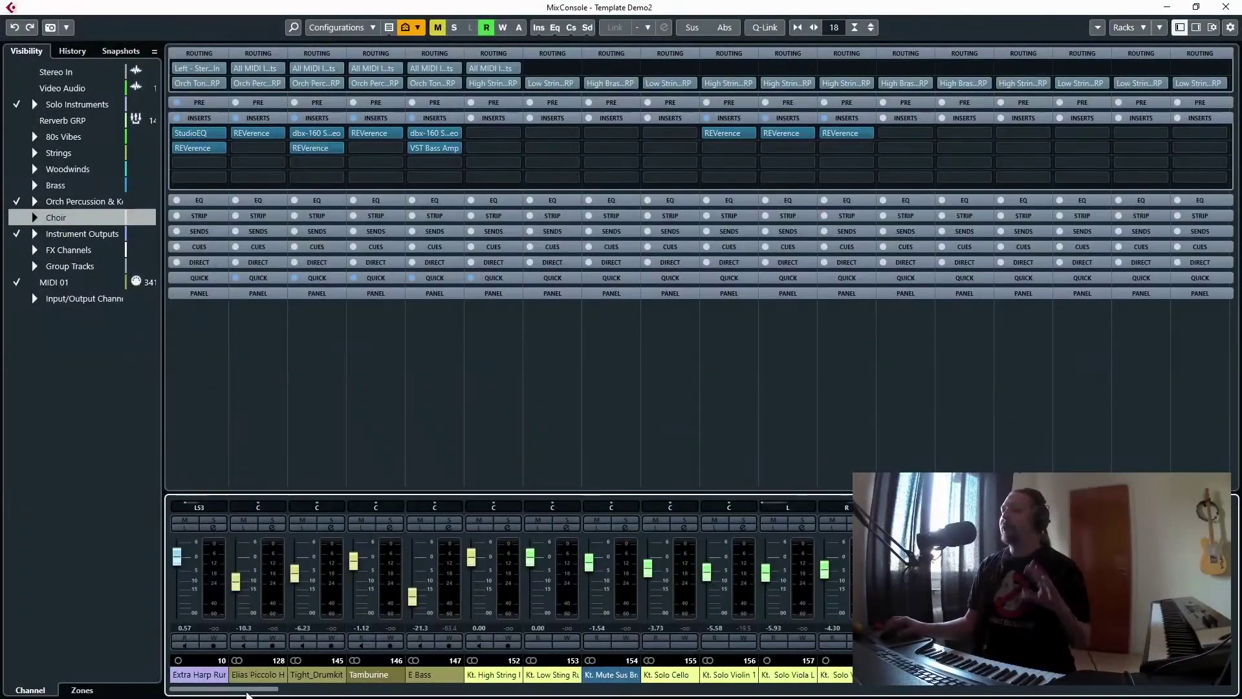
drag(249, 693, 311, 696)
scroll(310, 694, right, 20)
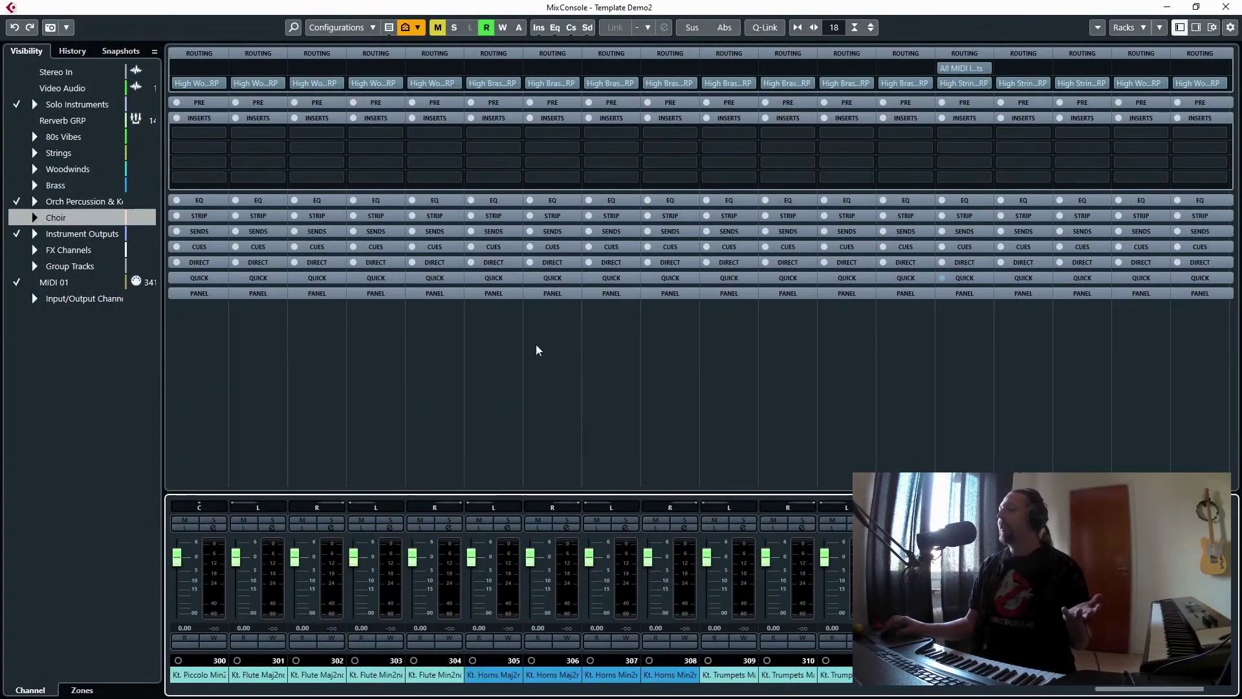
Load the SFX channel configuration and inspect the LX480Complete reverb insert on the Mid REV channel, closing its window
click(337, 27)
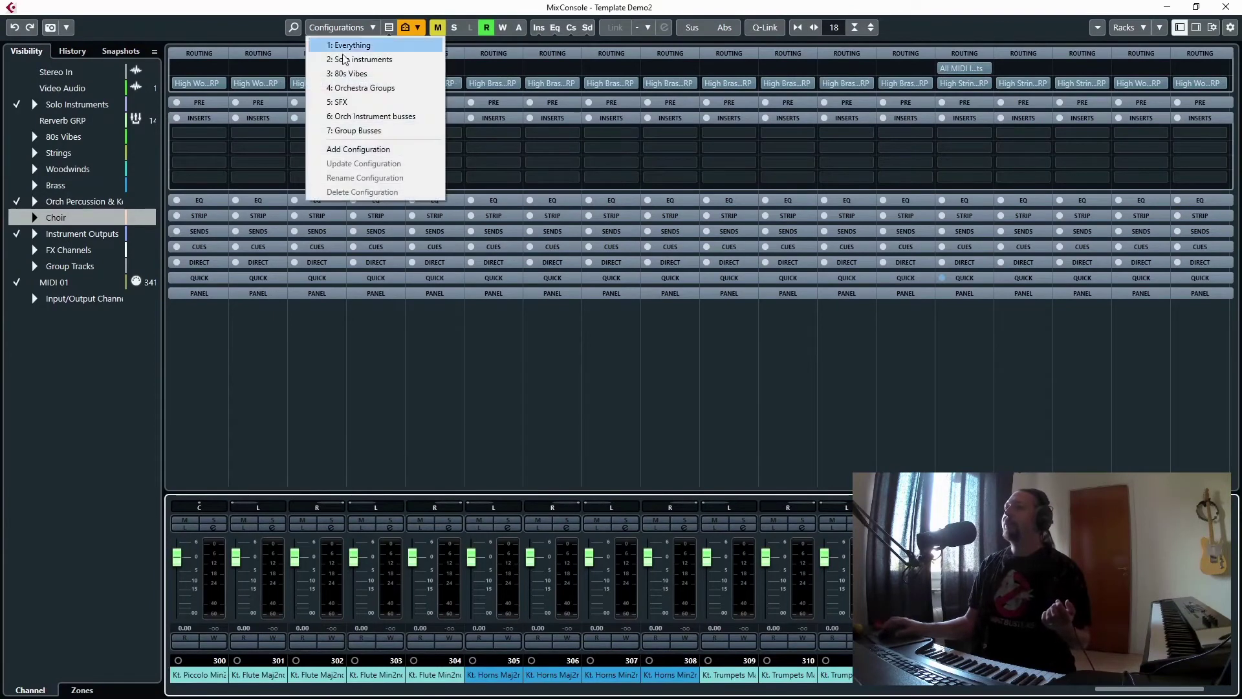
click(362, 104)
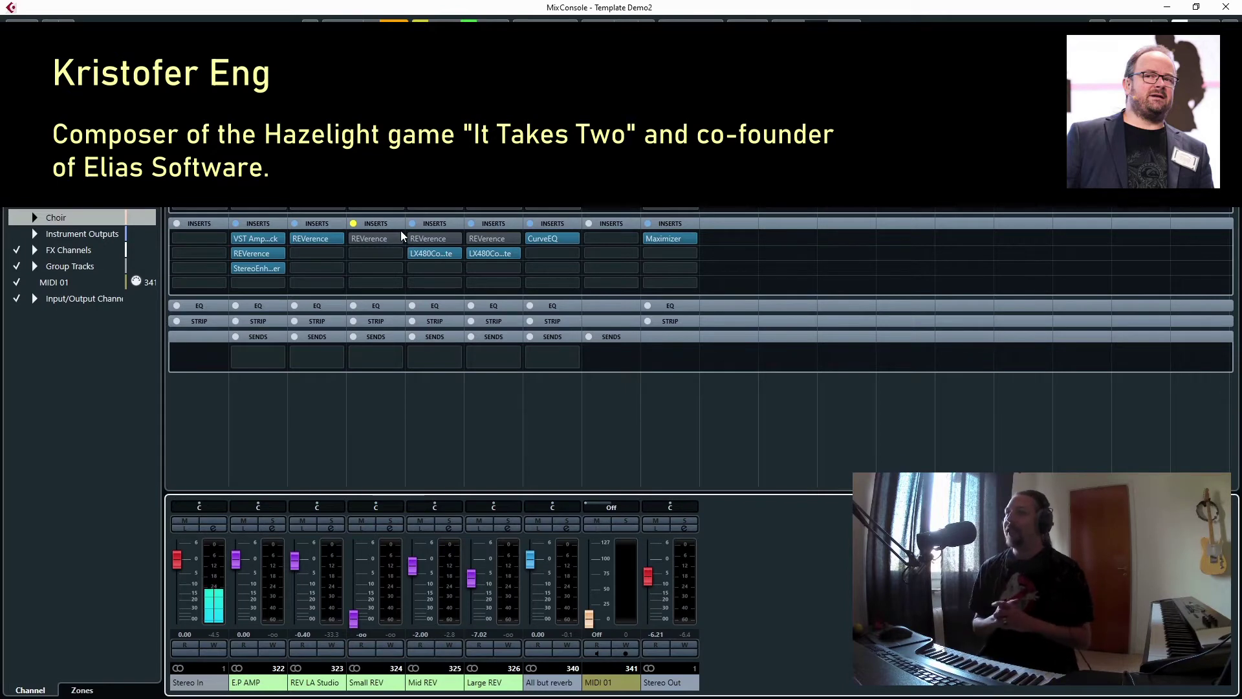
click(425, 253)
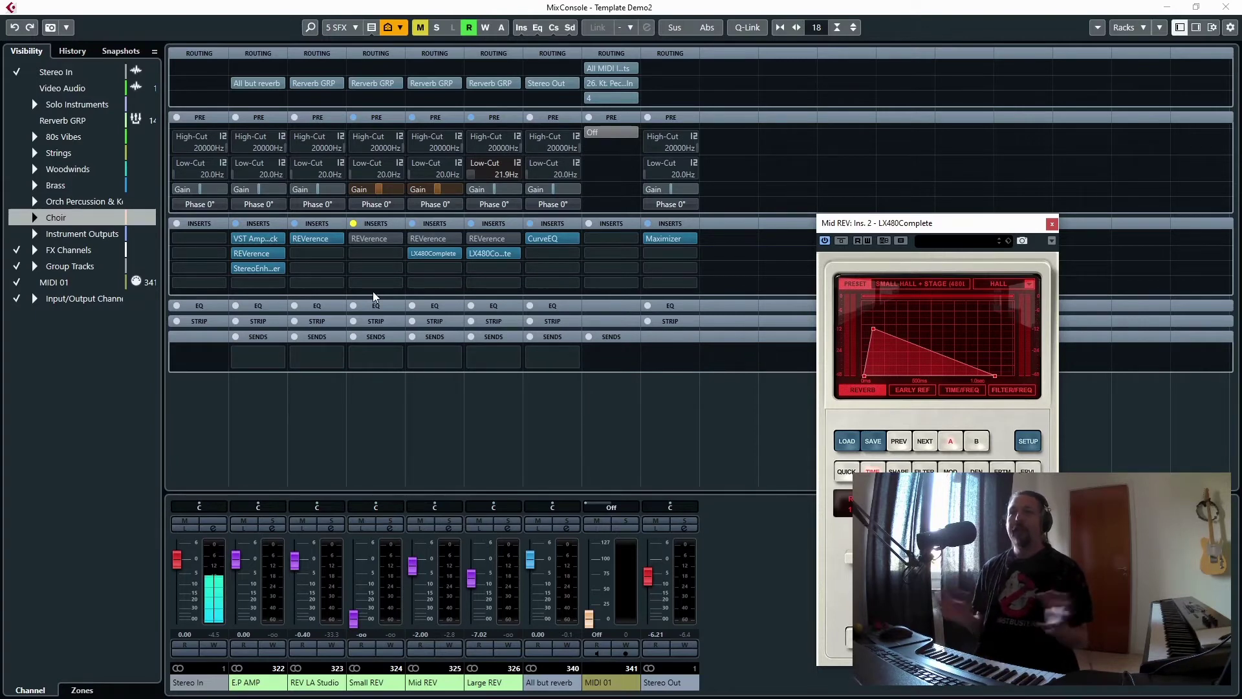
click(1052, 224)
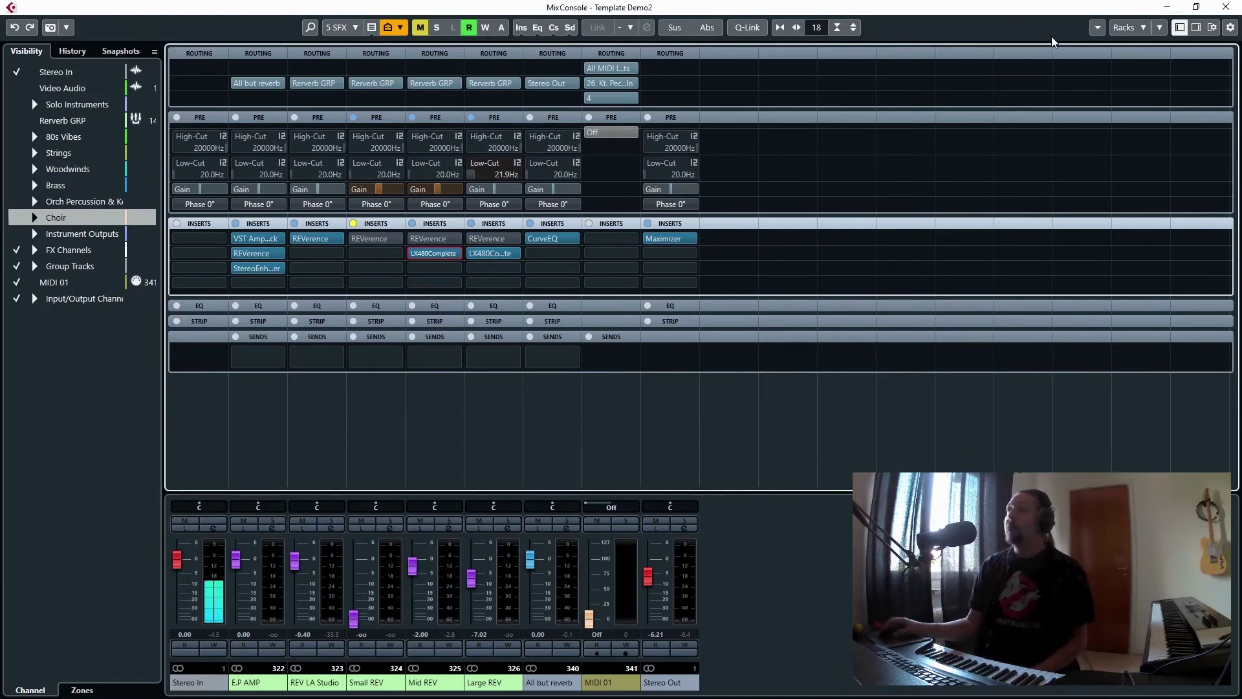
Return to the project window, expand the Strings folder, and select the Solo Violin track
drag(1041, 12, 2, 175)
click(48, 164)
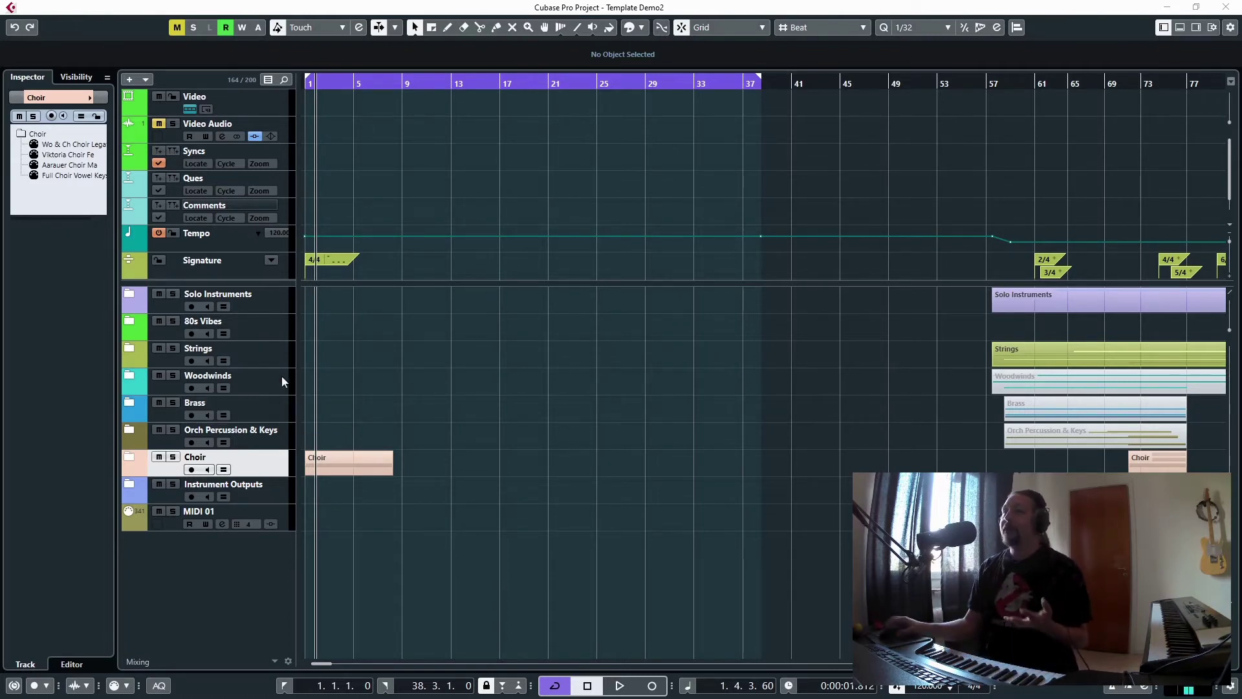
click(133, 350)
click(185, 388)
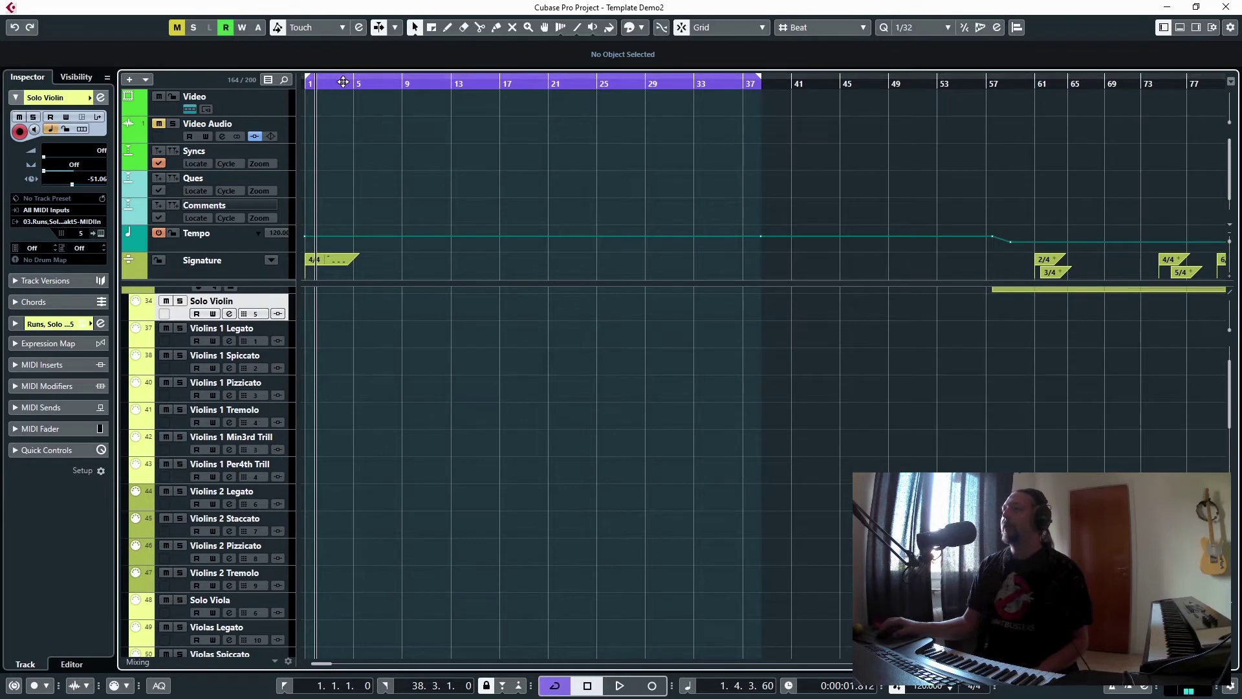
Record a short take on the Solo Violin track from bar 1
drag(340, 83, 309, 92)
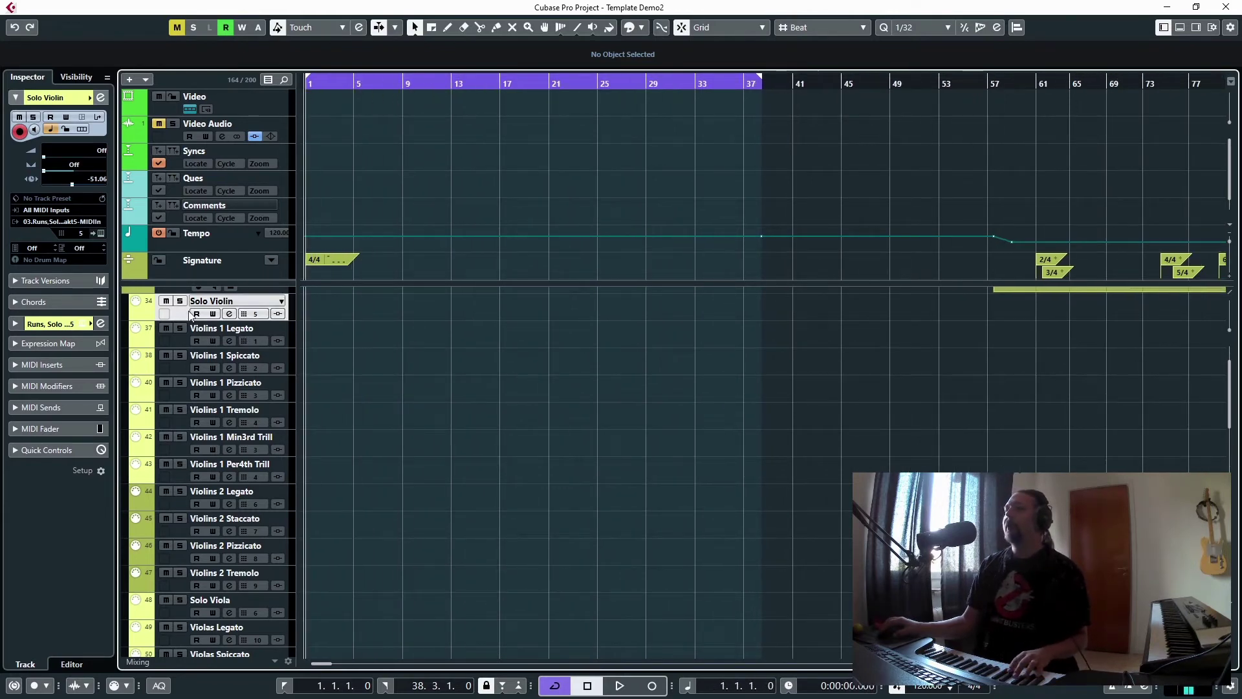
key(KP_Multiply)
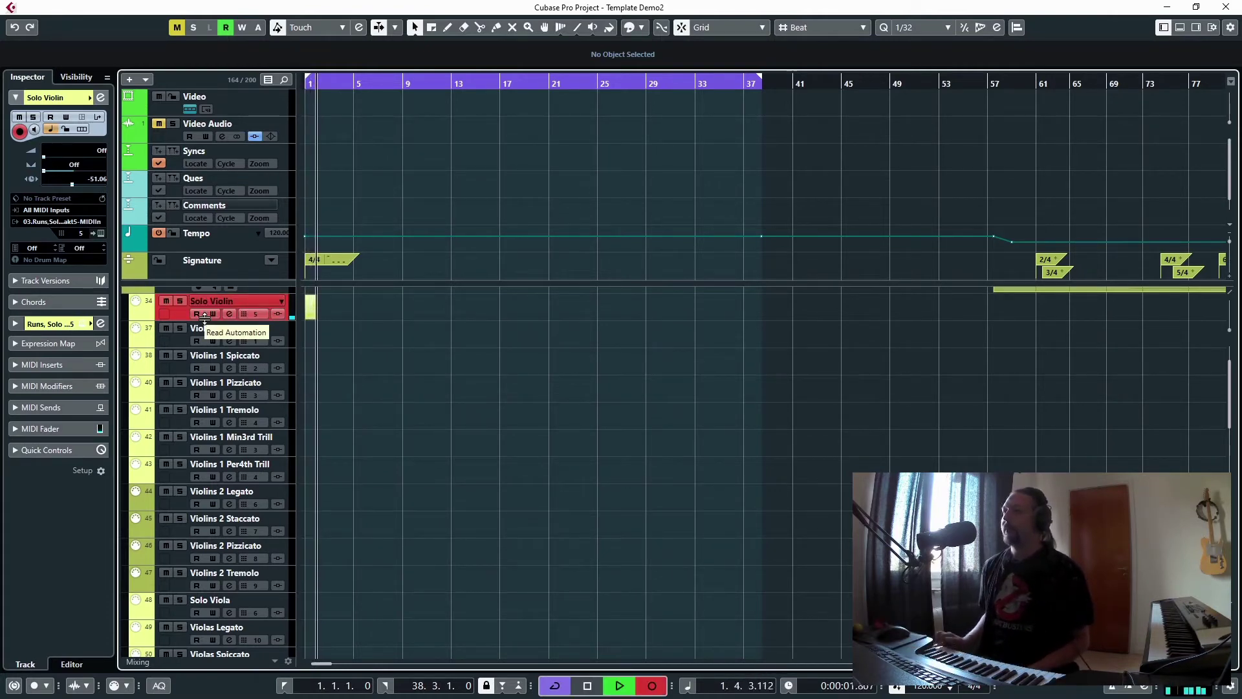
key(space)
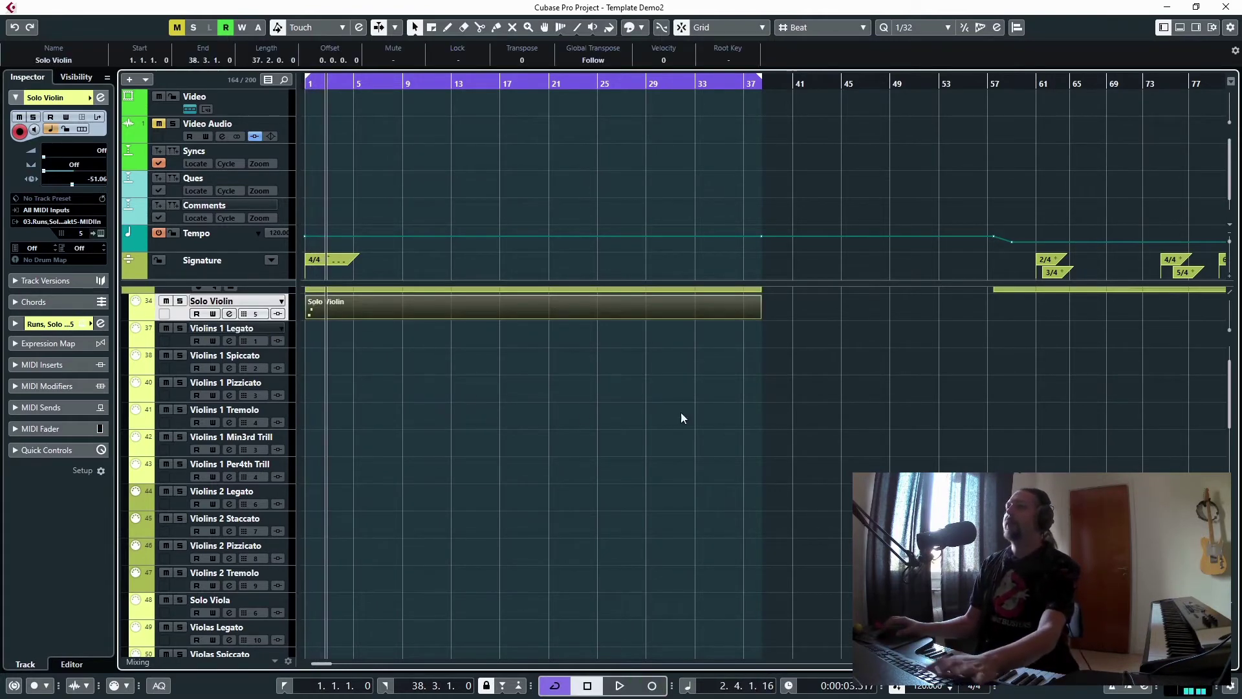
Play the Solo Violin take back from the start and delete it
key(KP_Decimal)
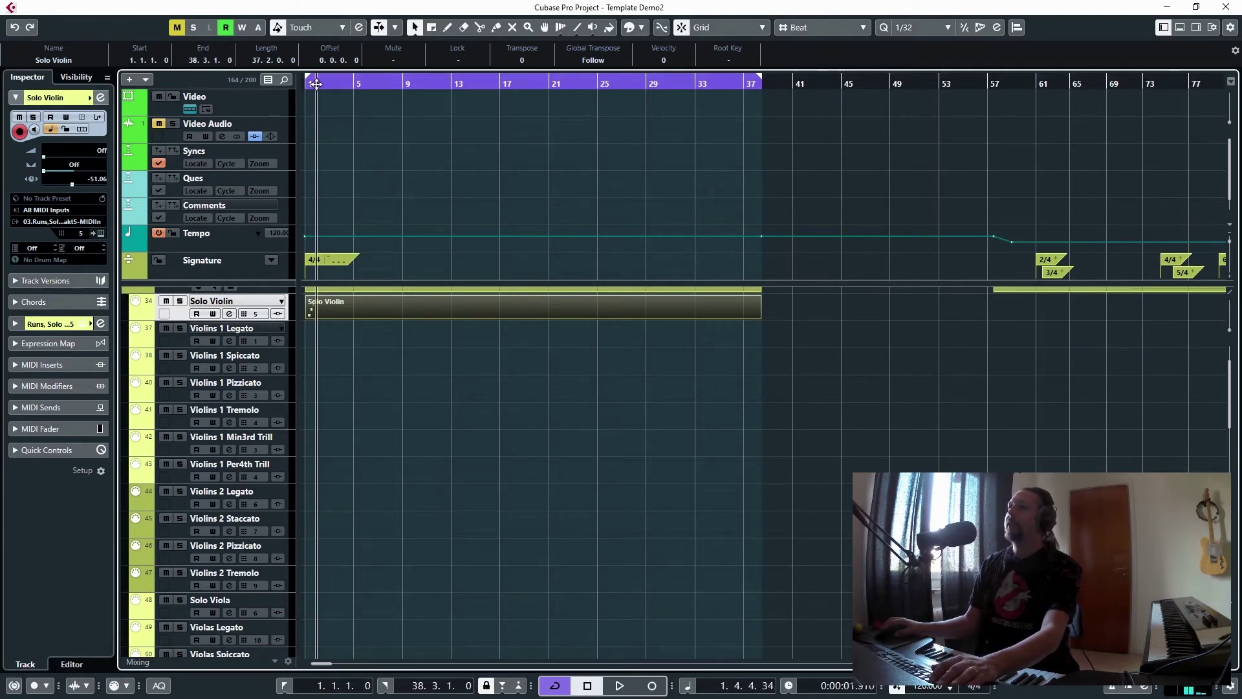
key(space)
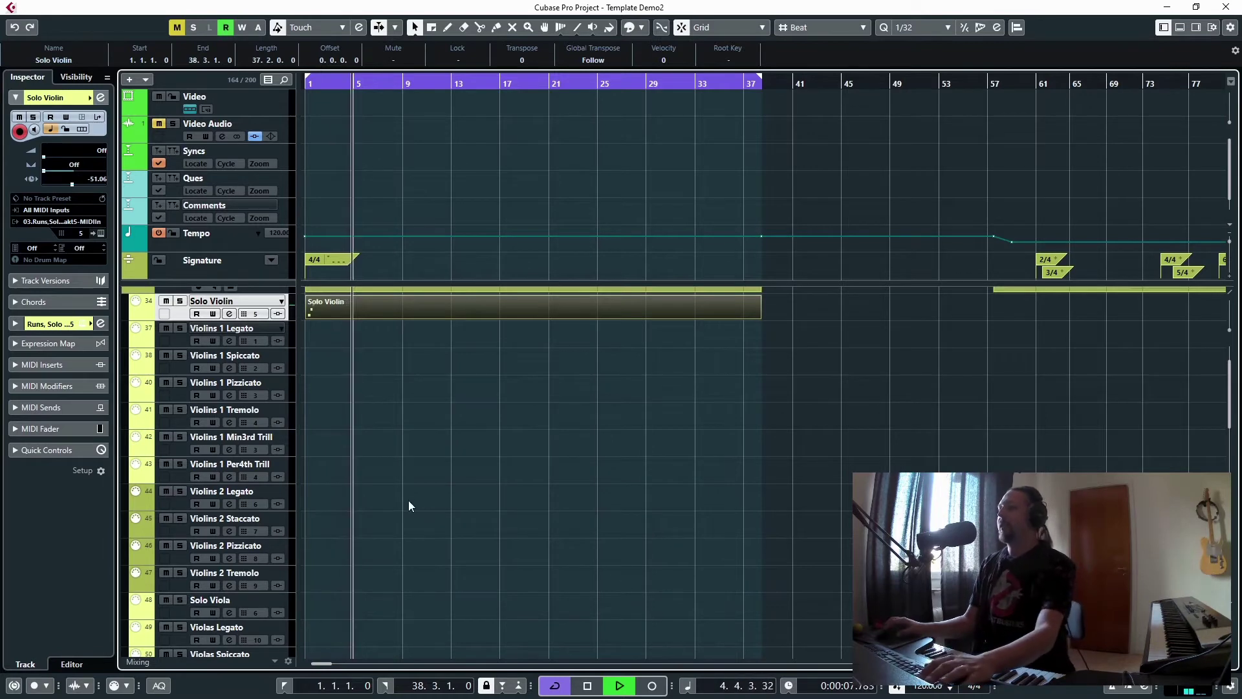
key(space)
click(363, 317)
key(Delete)
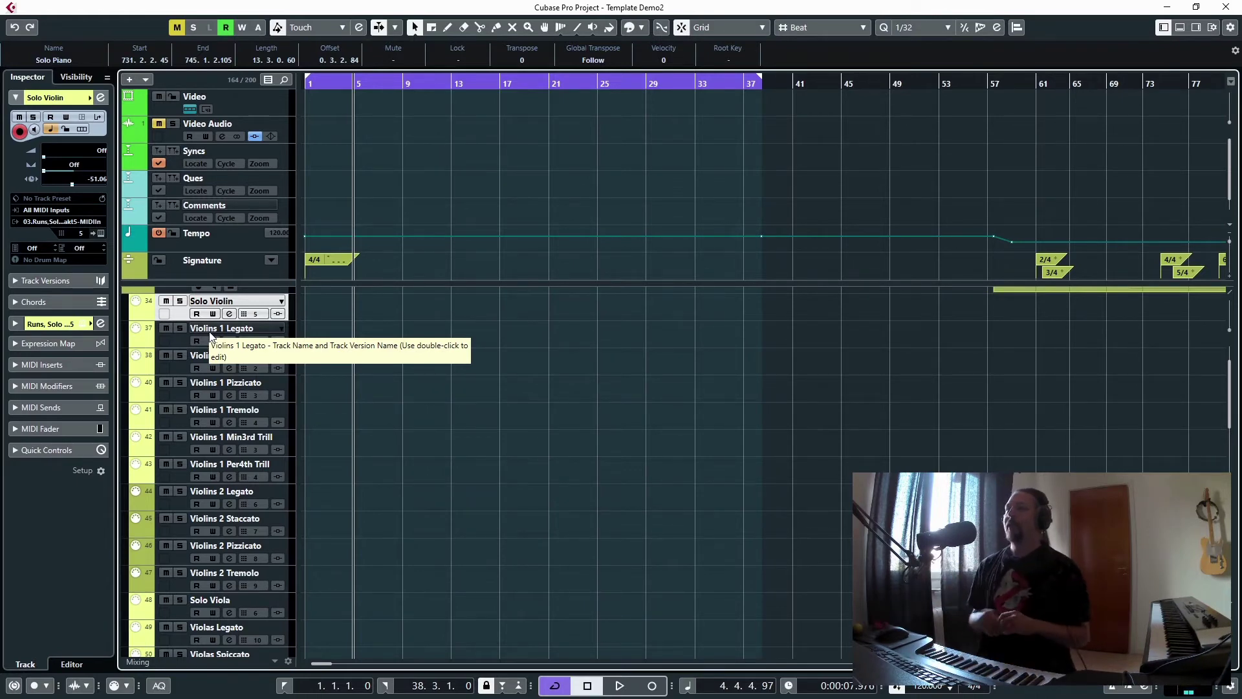
Return to bar 1 and record a new short violin phrase on the Solo Violin track
click(176, 315)
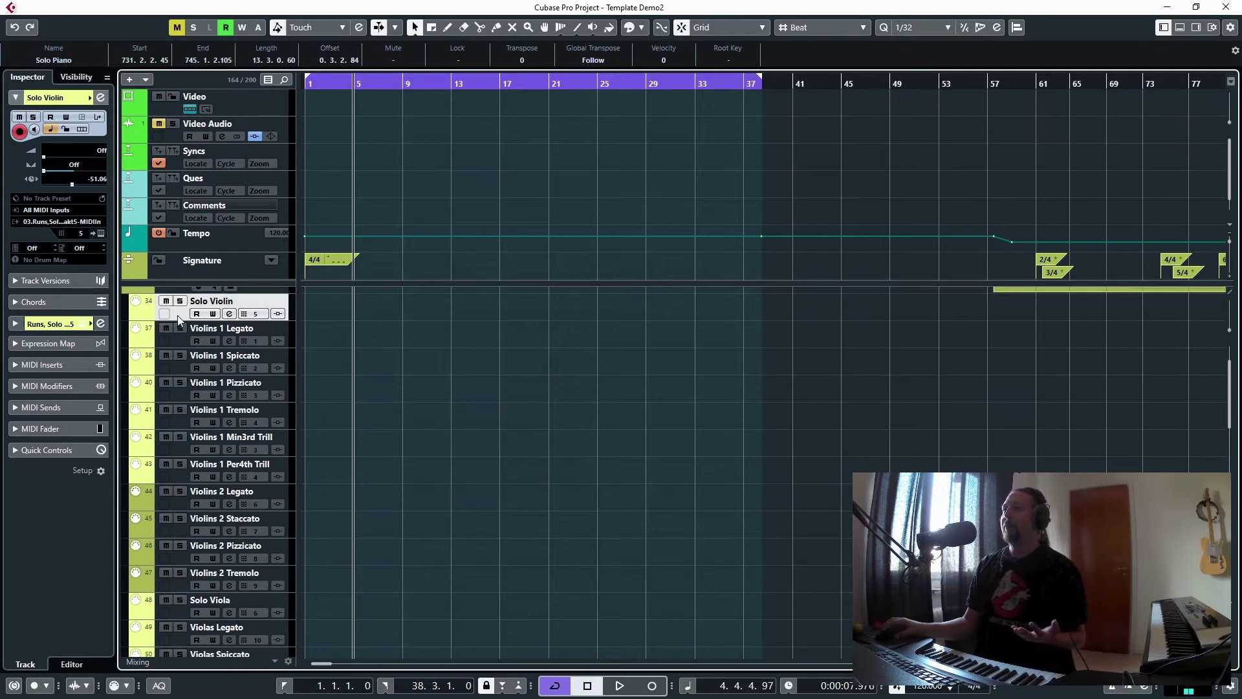
click(309, 76)
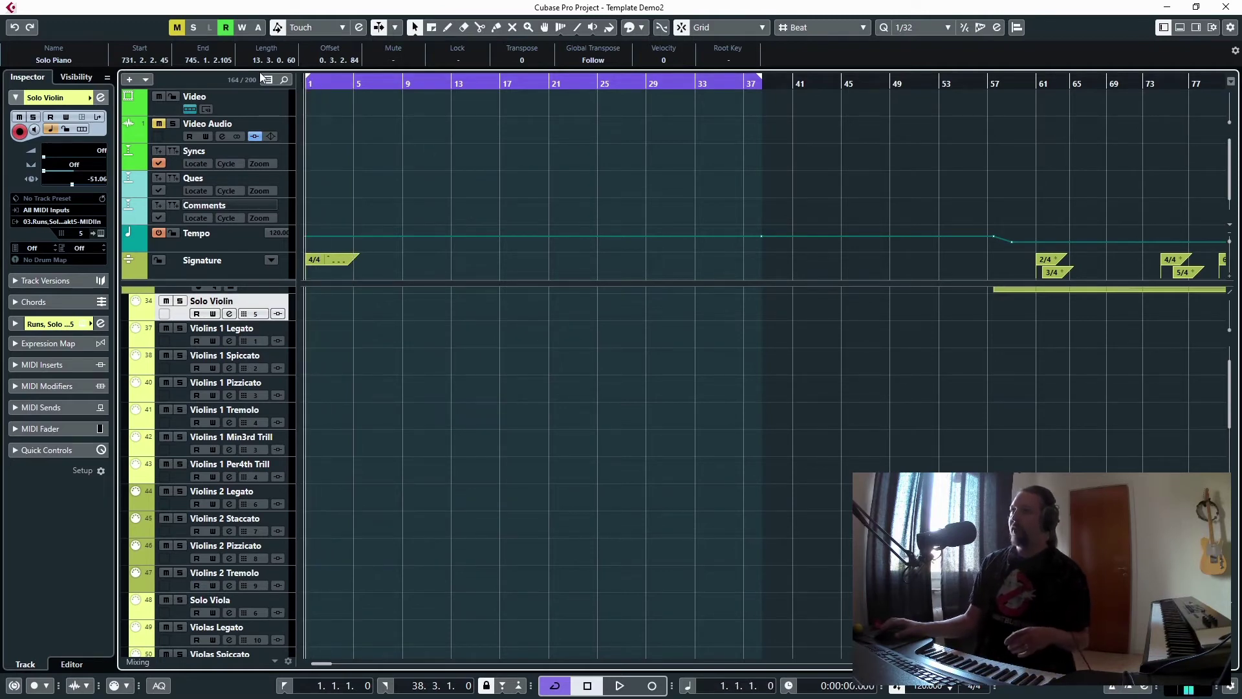
key(KP_Multiply)
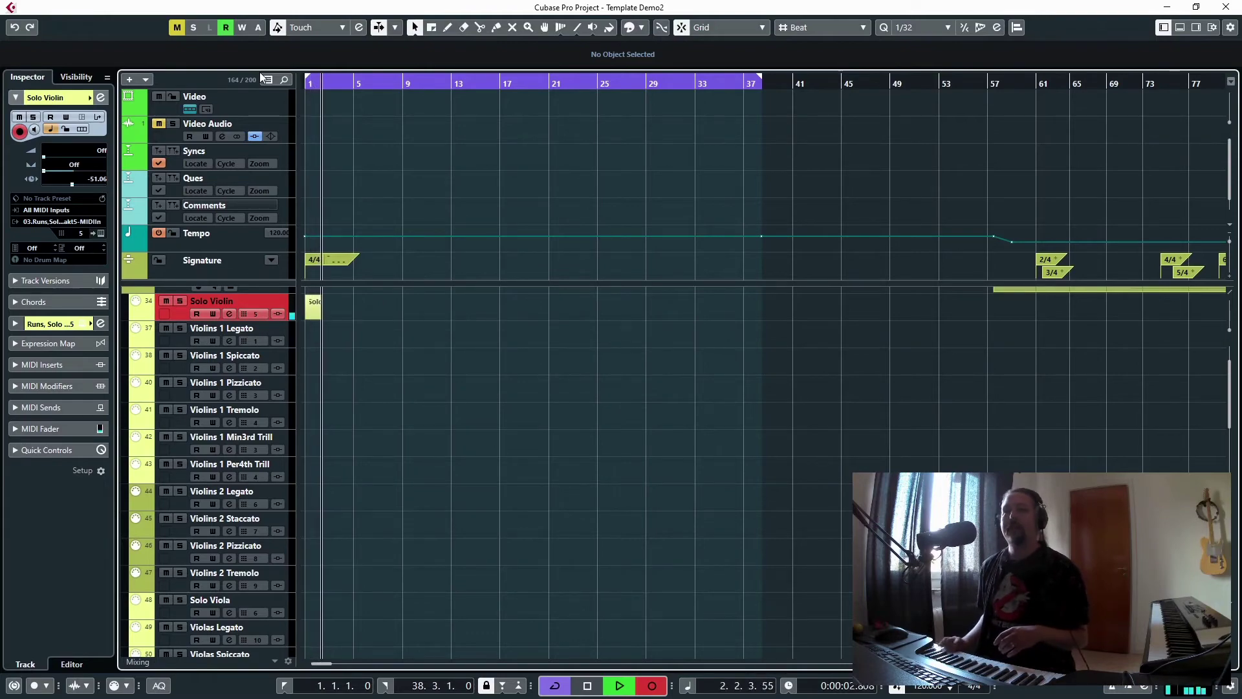
click(328, 374)
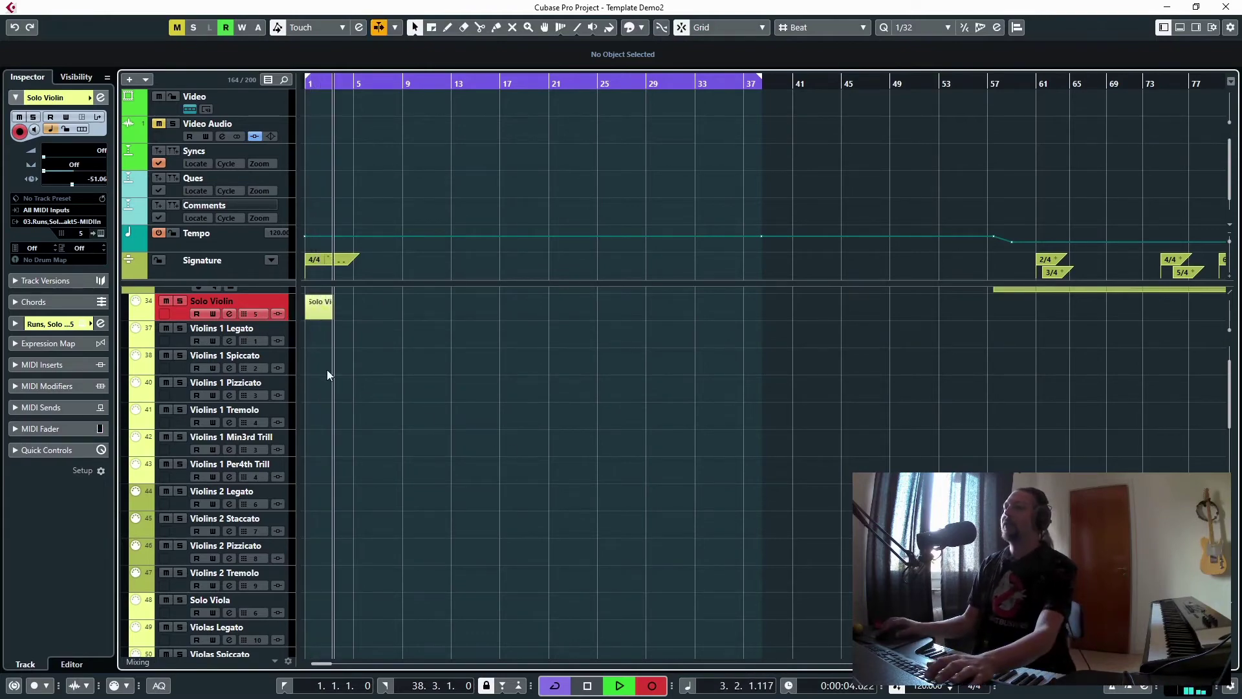
key(space)
Open the recorded Solo Violin part in a maximized Key Editor and enlarge its notes
double_click(325, 300)
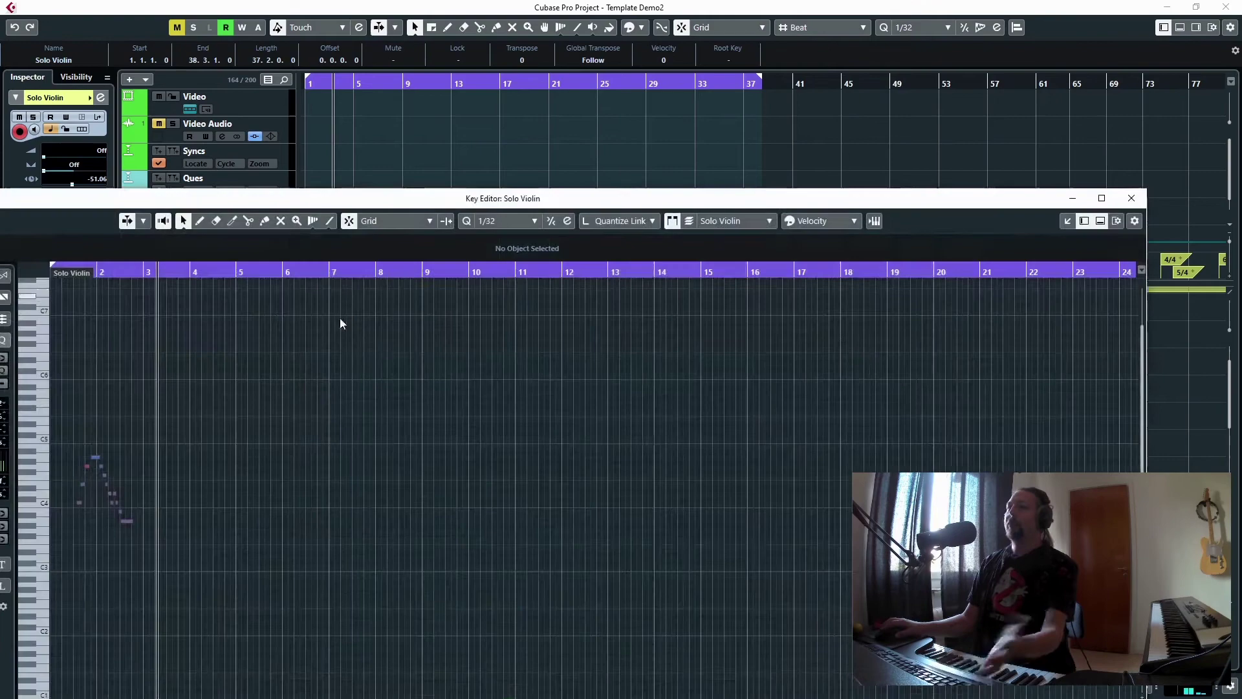
double_click(210, 199)
key(h)
key(h)
key(h)
key(h)
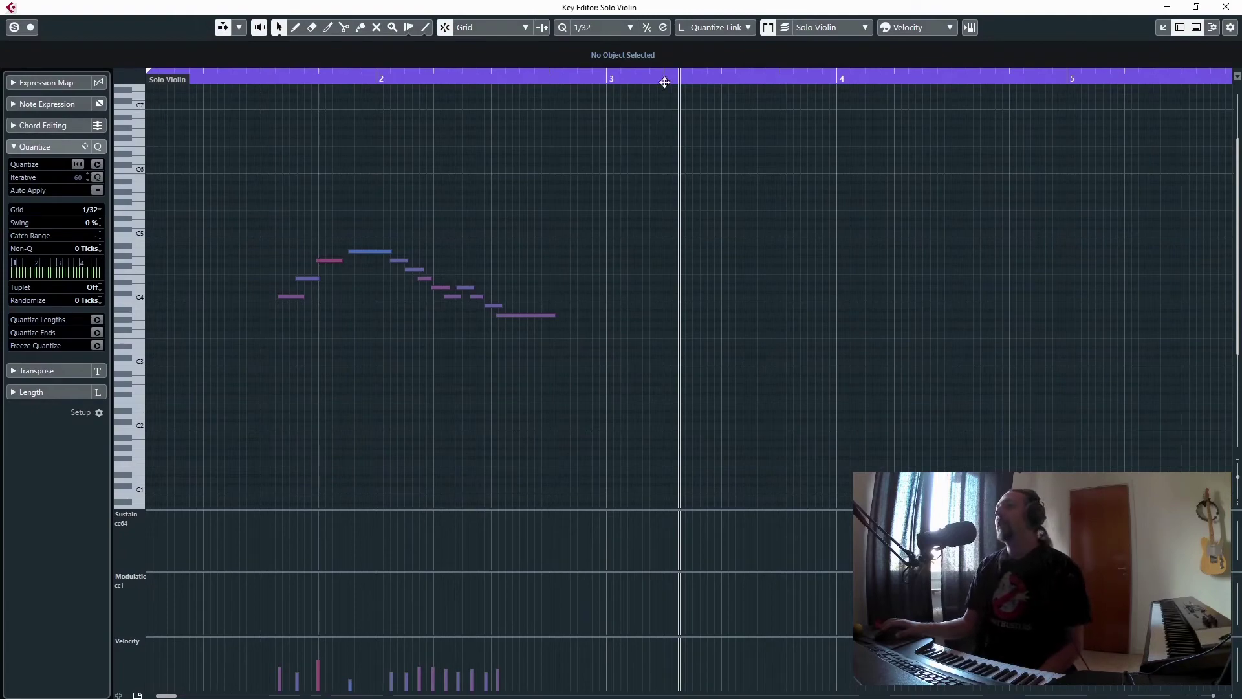
drag(667, 78, 611, 181)
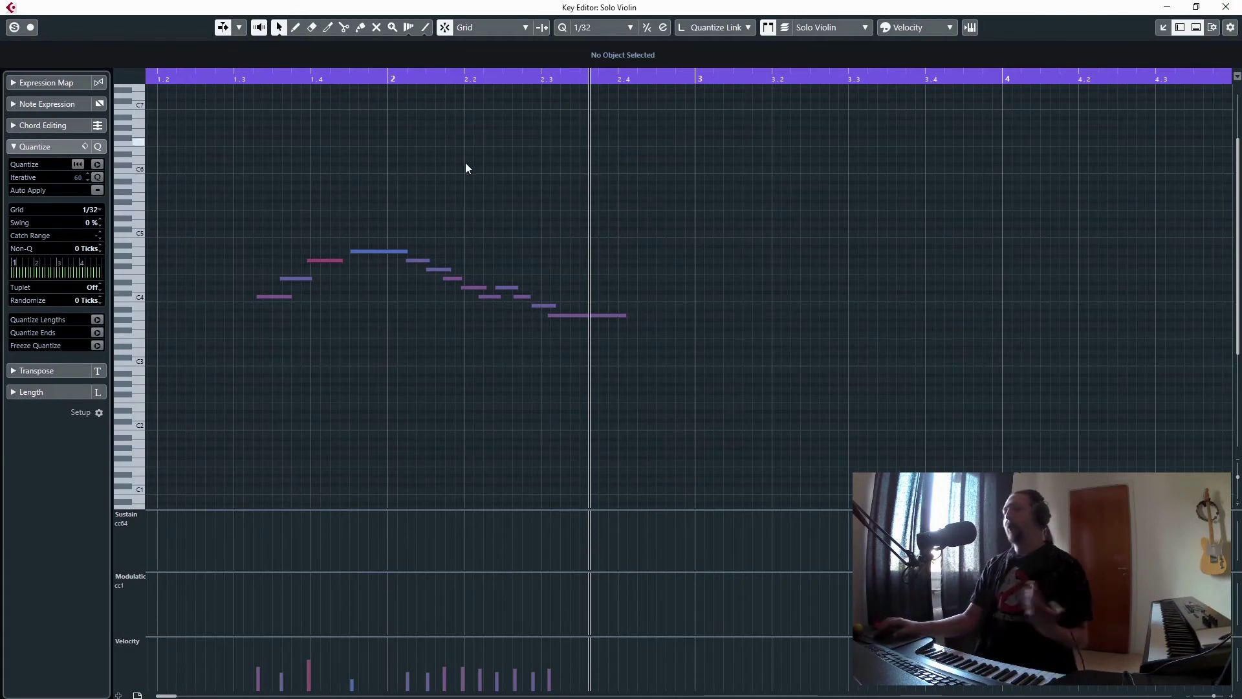
Move the highest note up to B4 at 1.4.3.99 and shorten the F4 note
drag(362, 253, 382, 237)
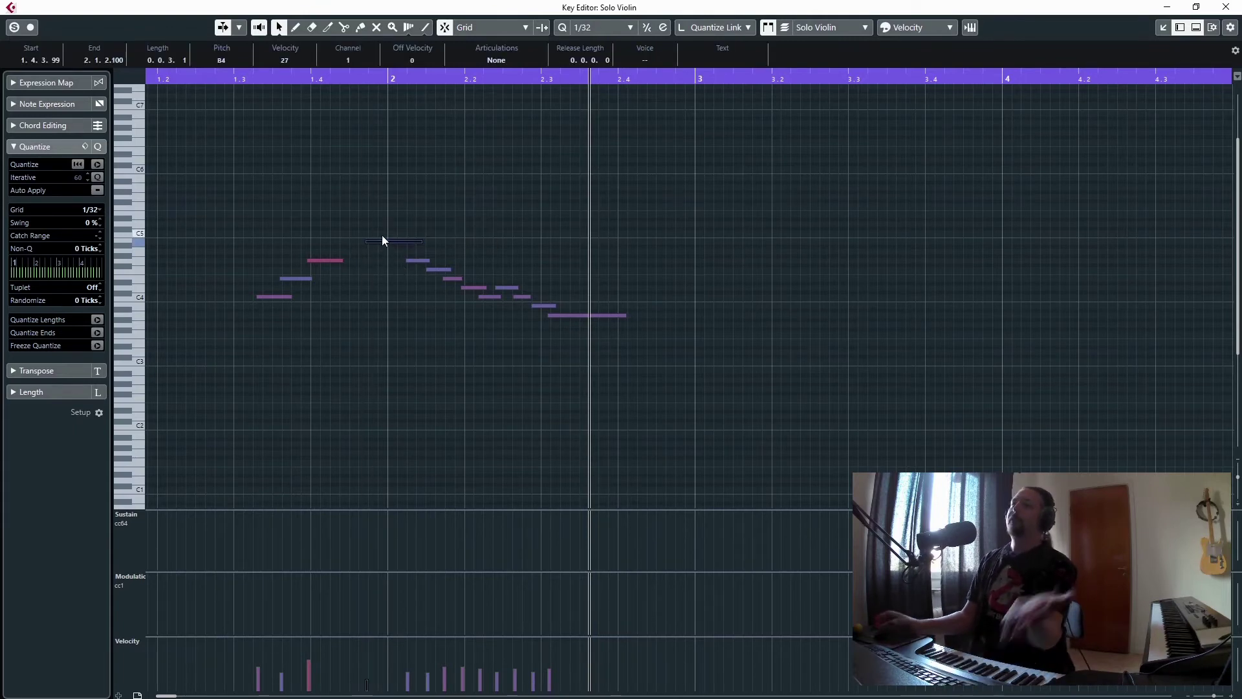
drag(452, 272, 440, 271)
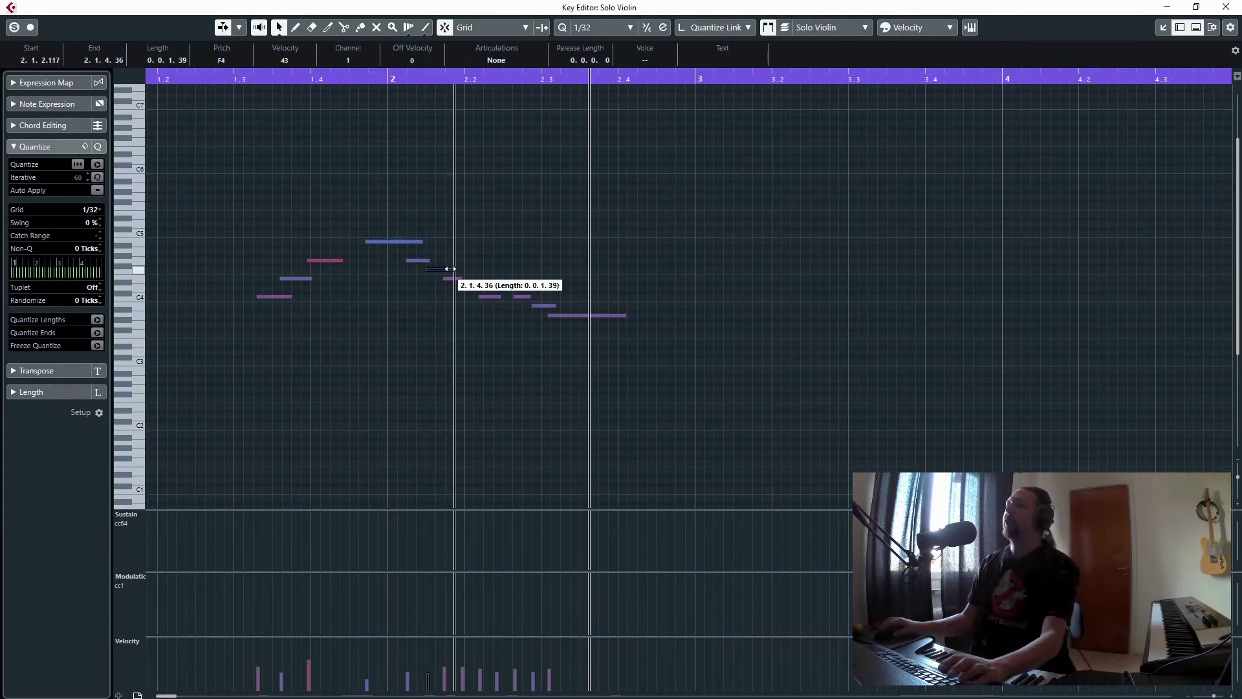
click(471, 373)
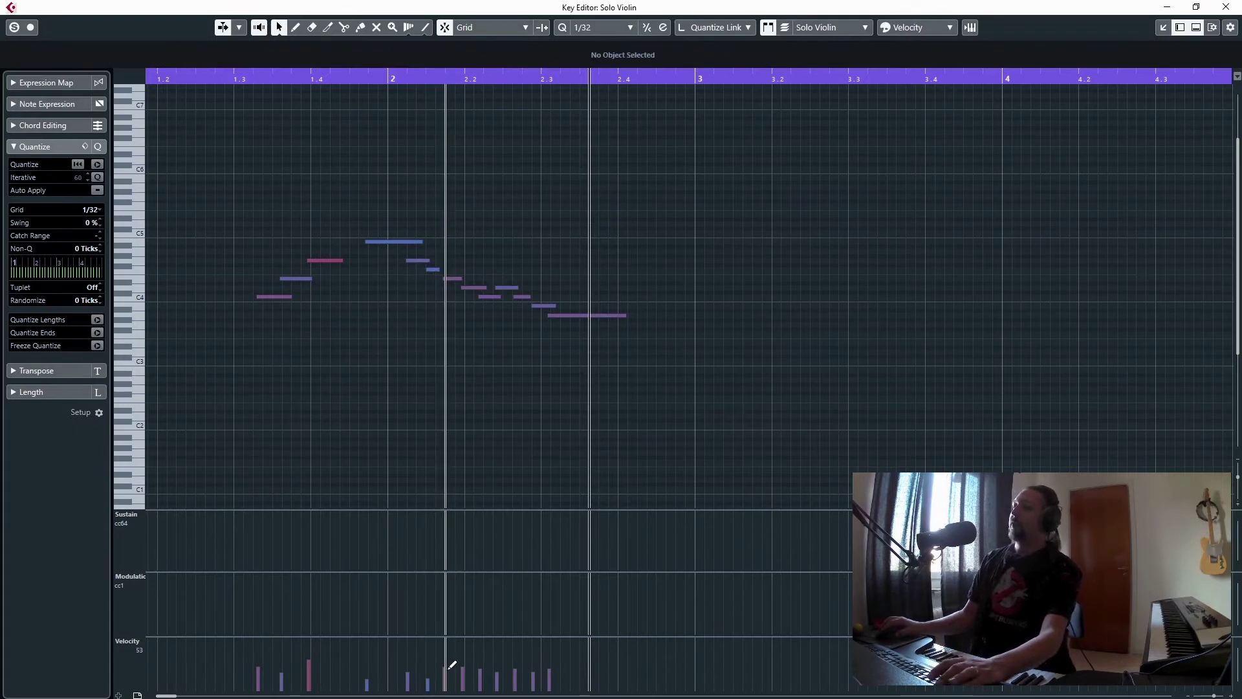
Raise the velocities of the two C4 notes in the descending run and close the Key Editor
click(485, 654)
click(515, 651)
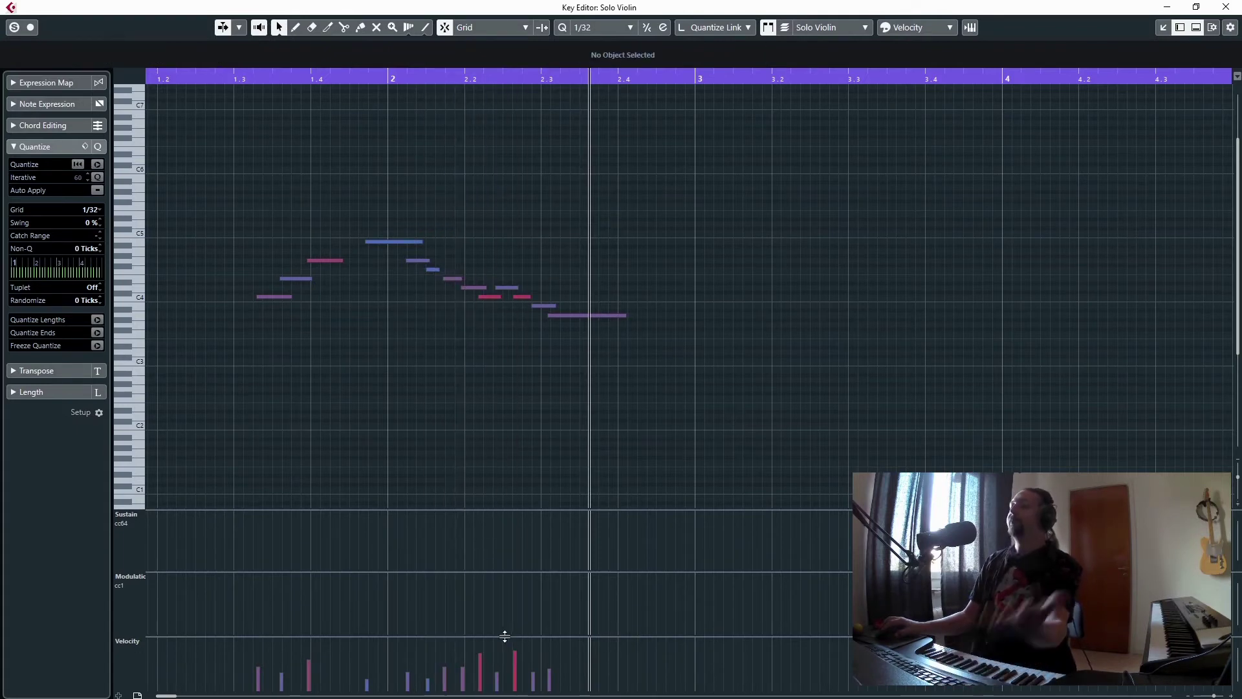
click(1226, 7)
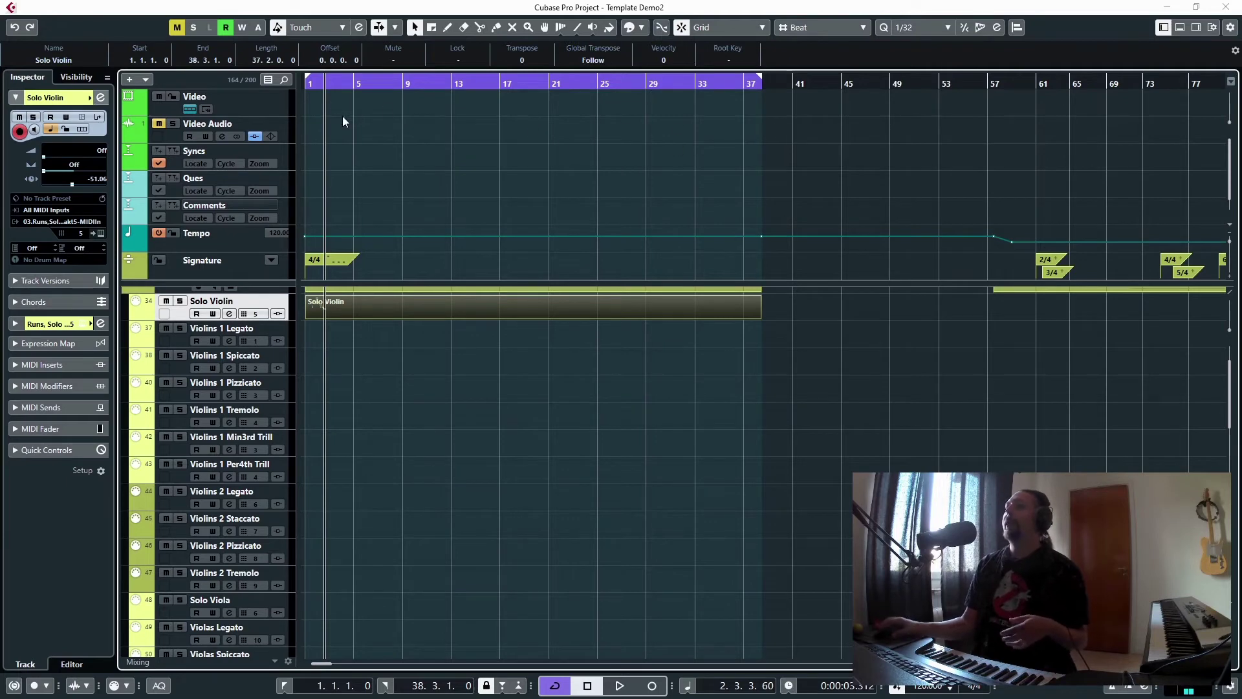
Play the edited Solo Violin part from the beginning and return the cursor to bar 1
key(Home)
key(space)
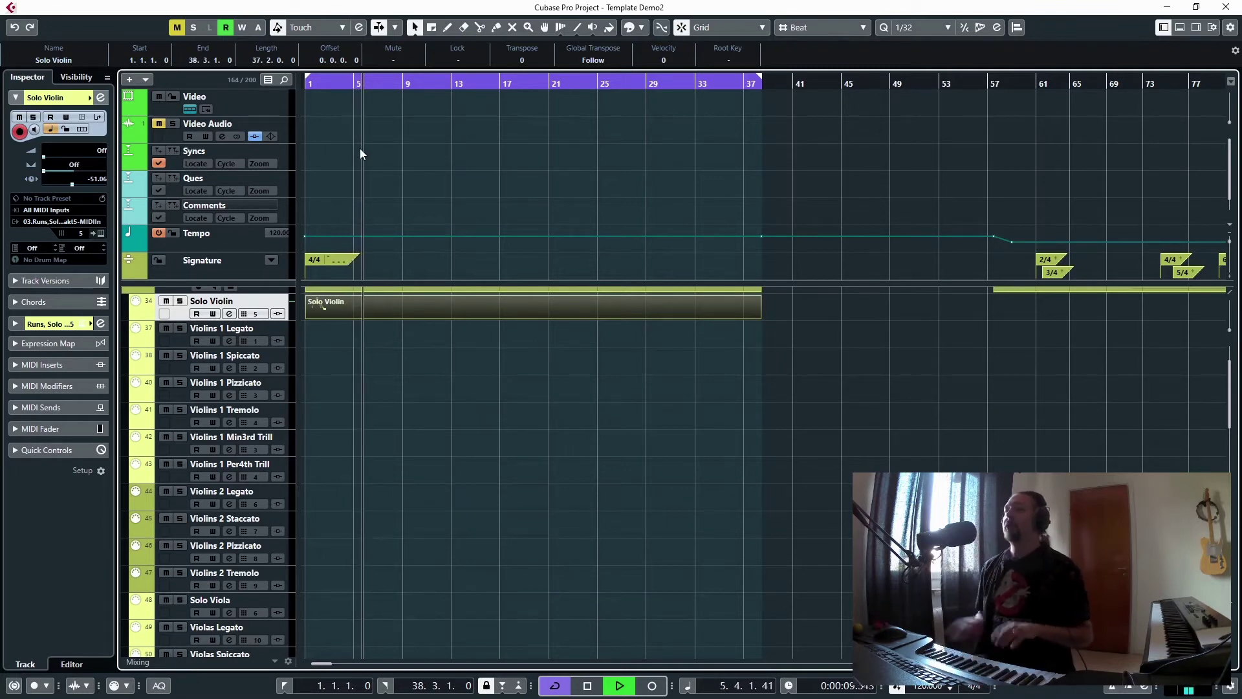
key(space)
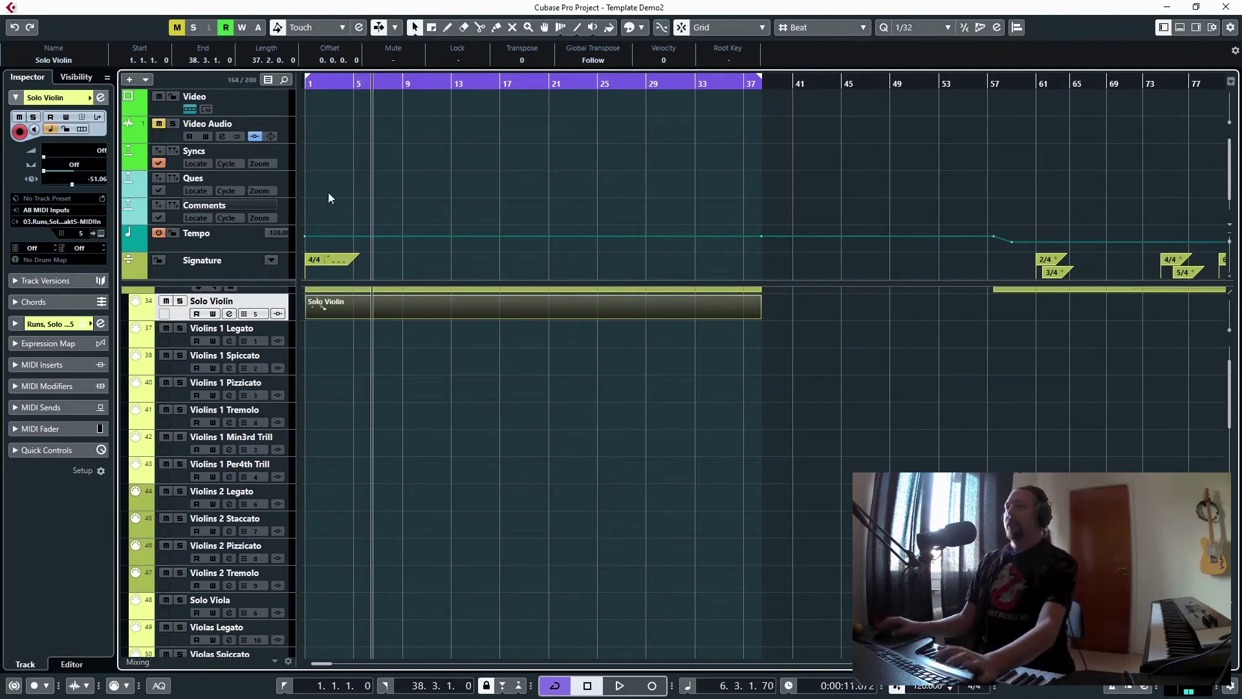
click(307, 83)
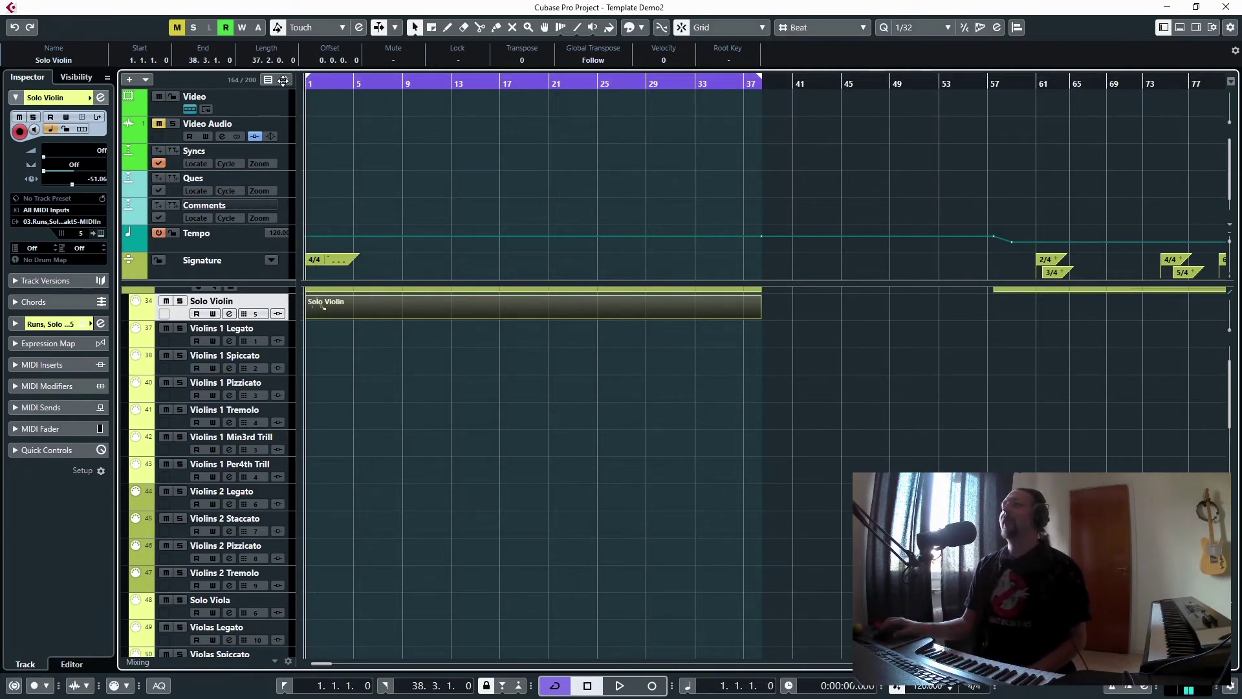
Select the Syncs marker track and add a marker on it at 9.2.1.0
click(175, 141)
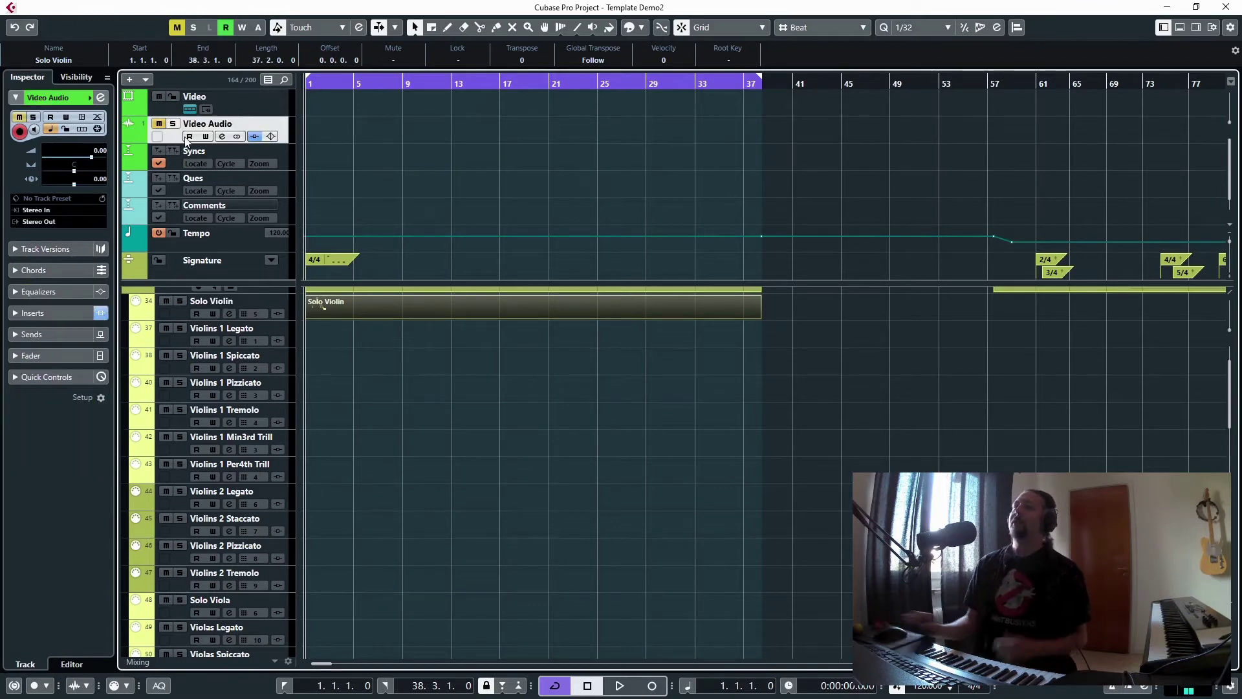
click(272, 150)
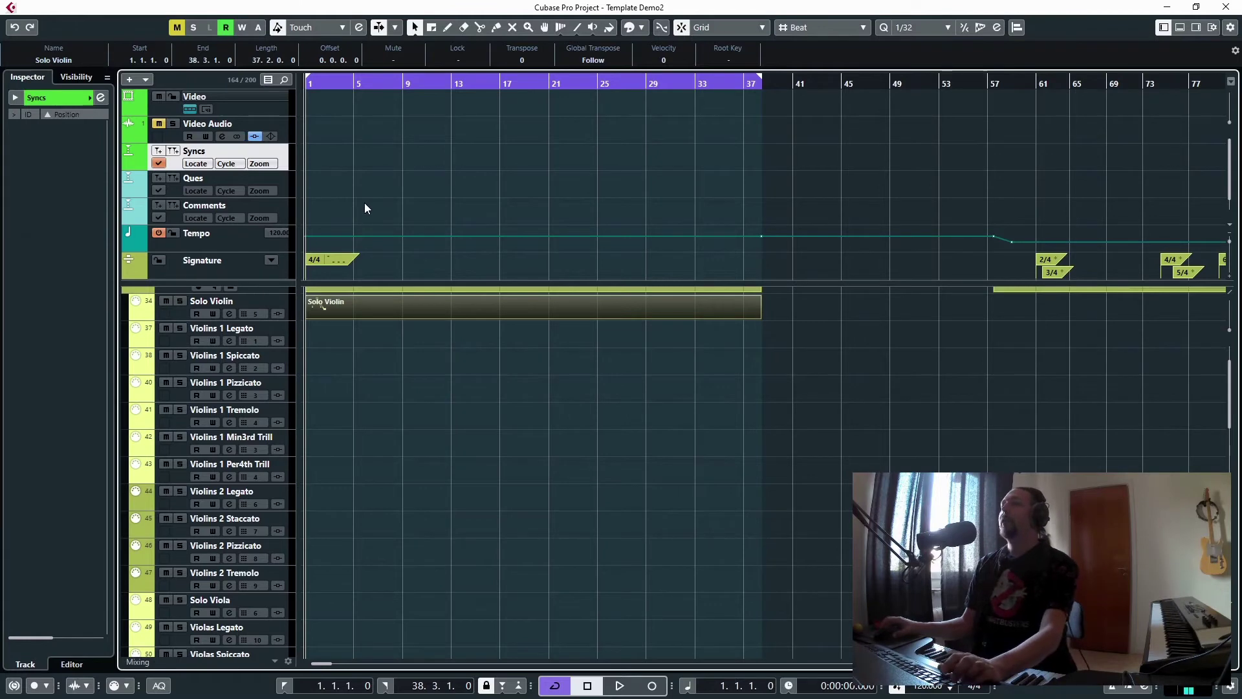
ctrl+scroll(364, 204, up, 2)
scroll(361, 94, left, 2)
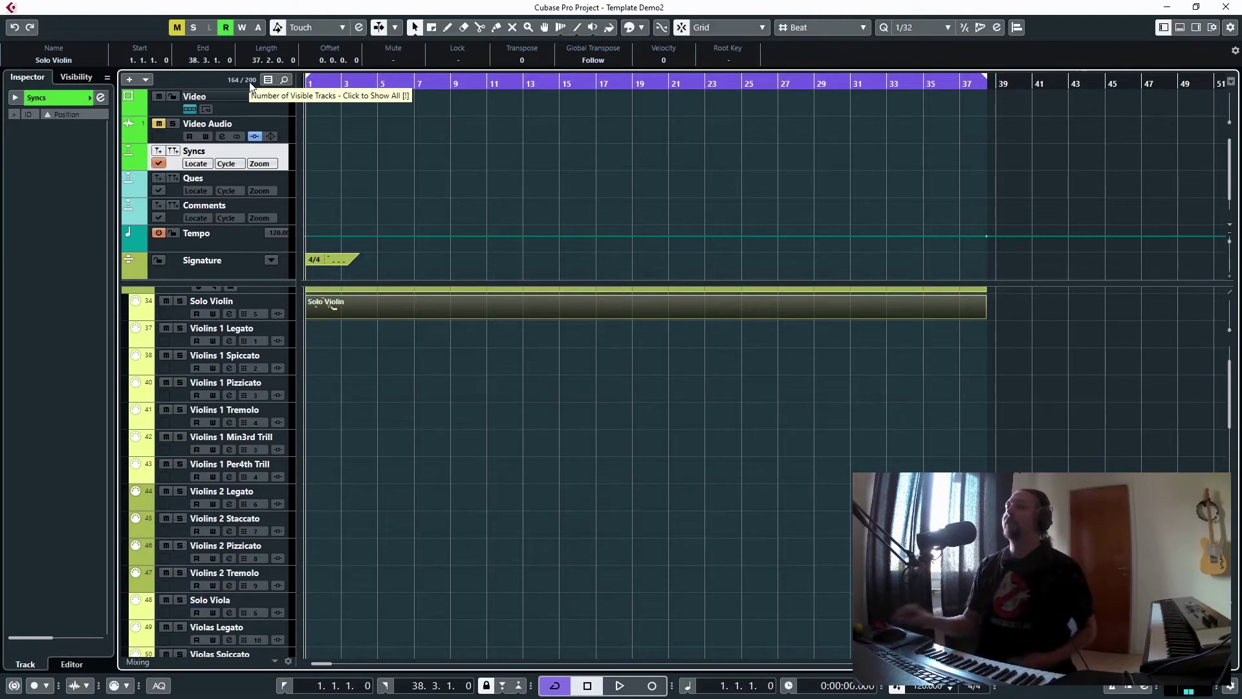
drag(332, 81, 461, 132)
click(461, 132)
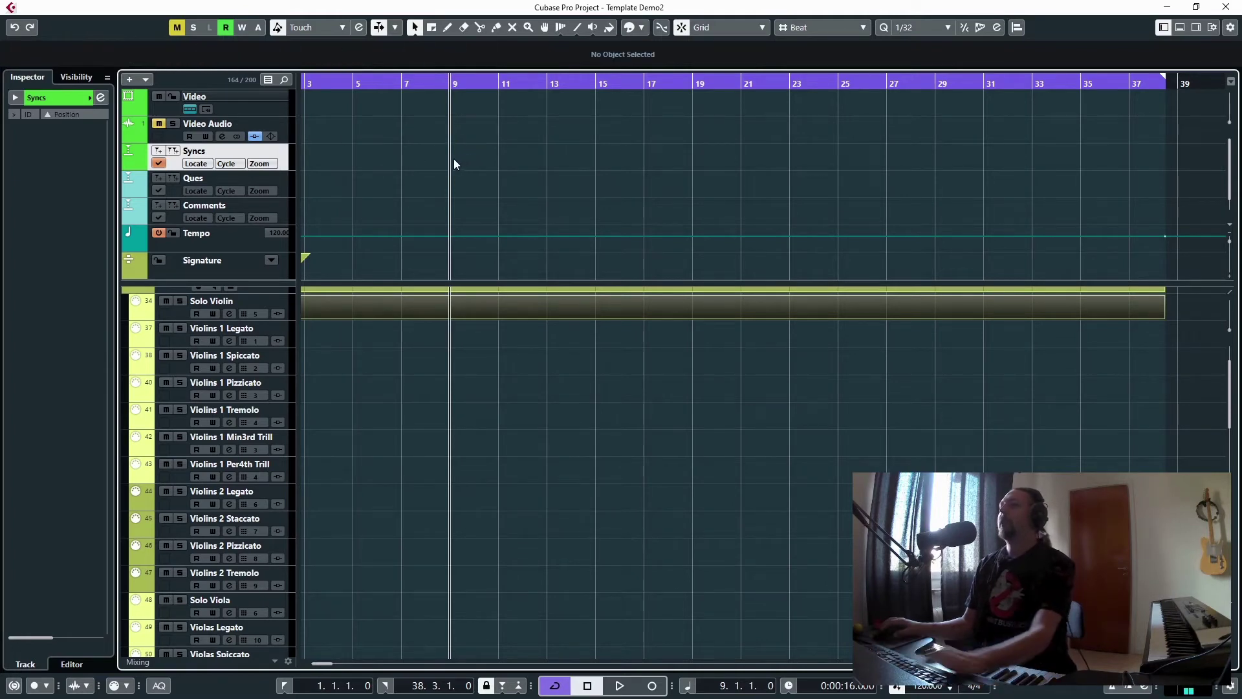
click(456, 162)
Describe the new marker as "Start music here" and move it to 9.1.1.0
click(60, 65)
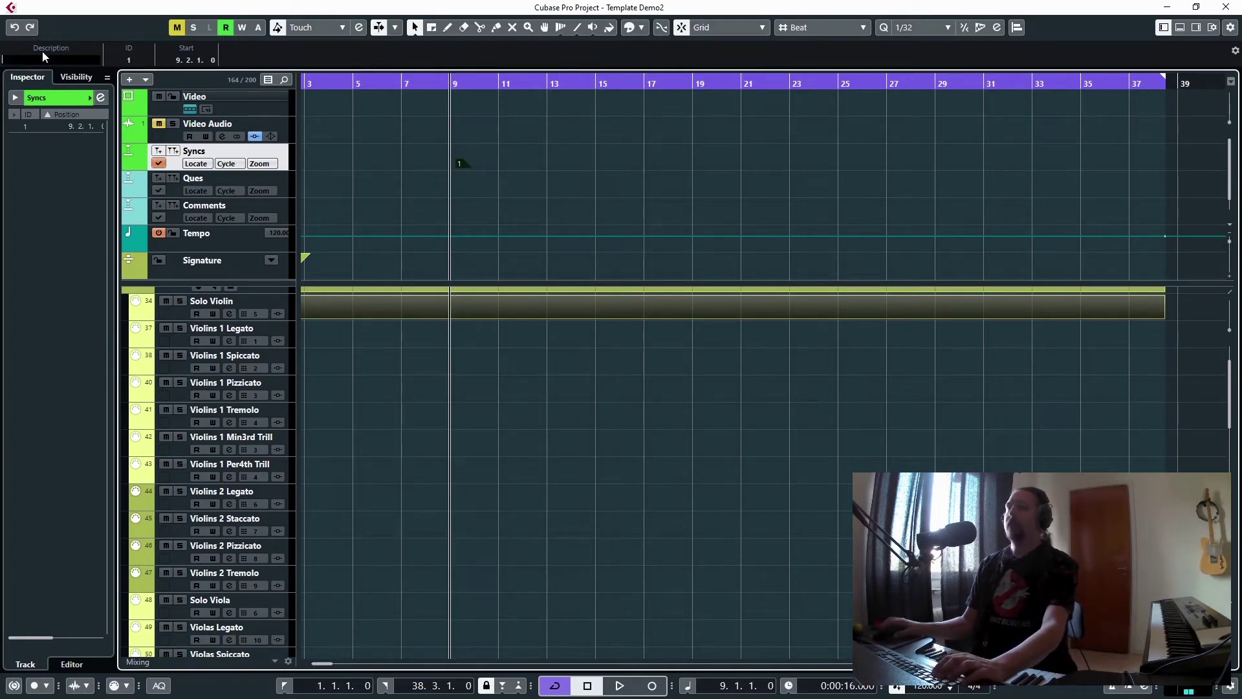
text(Start music hjer)
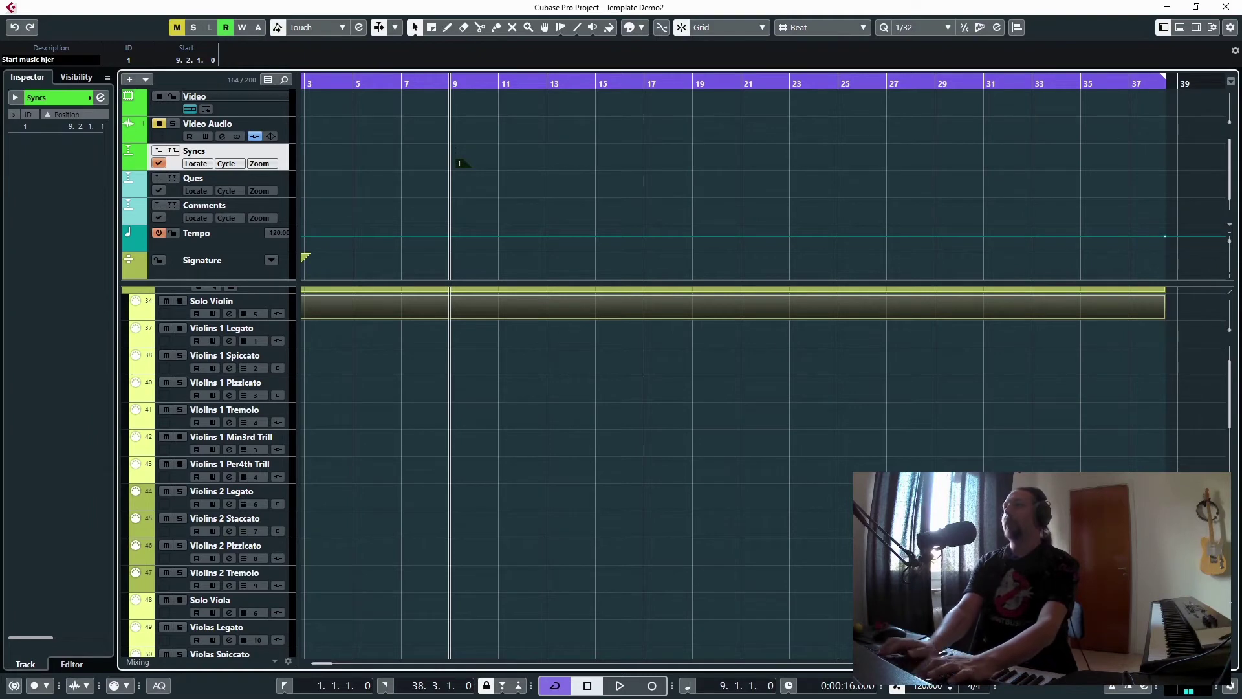
text(e)
key(Return)
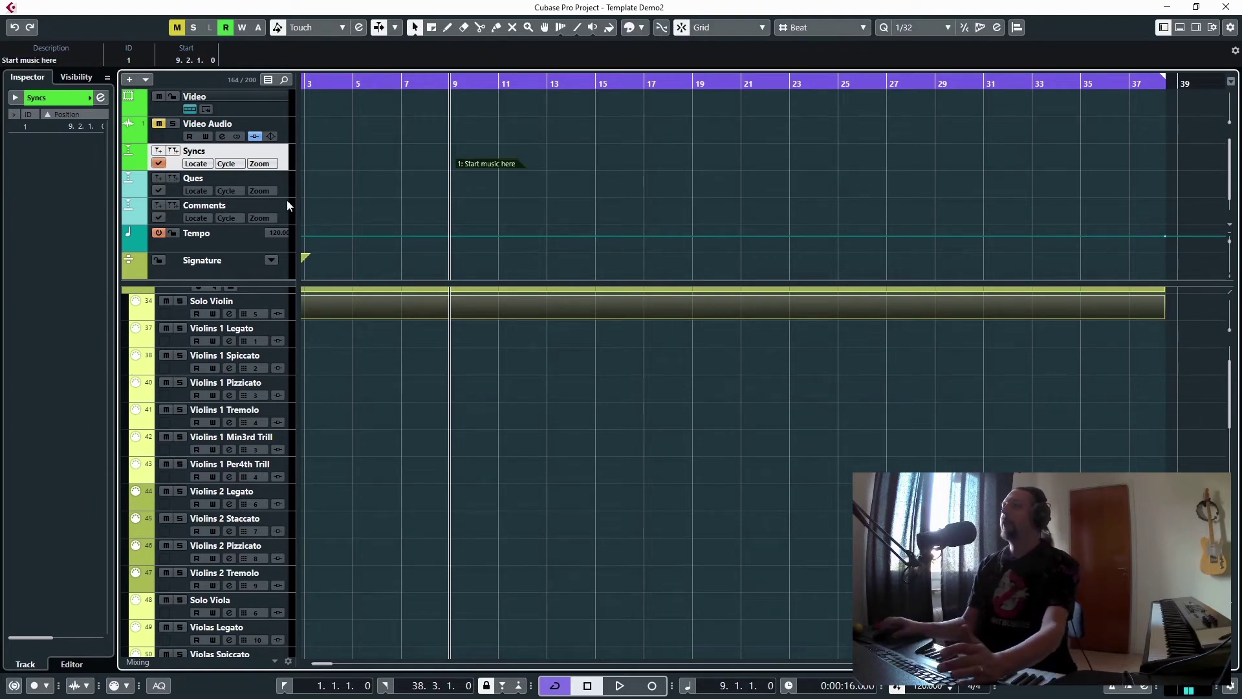
click(468, 171)
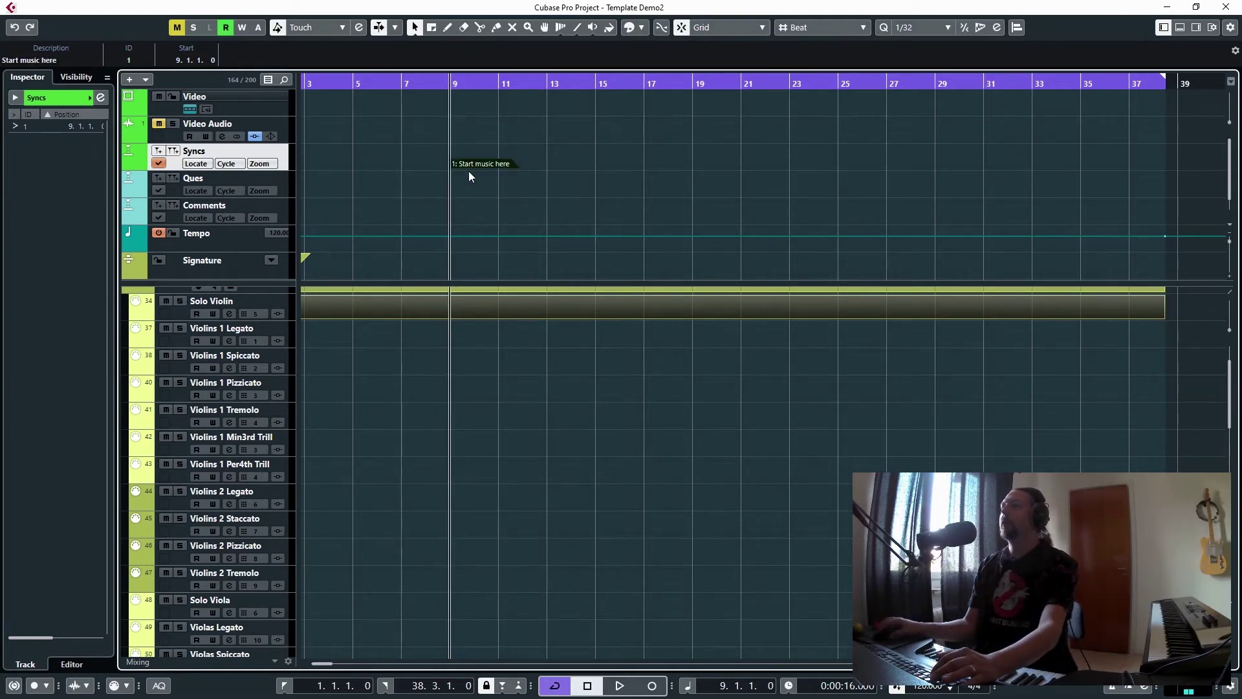
Add a second marker on the Syncs track at 13.1.1.0 and describe it as "Billy theme"
key(KP_Subtract)
drag(327, 97, 494, 97)
key(shift+n)
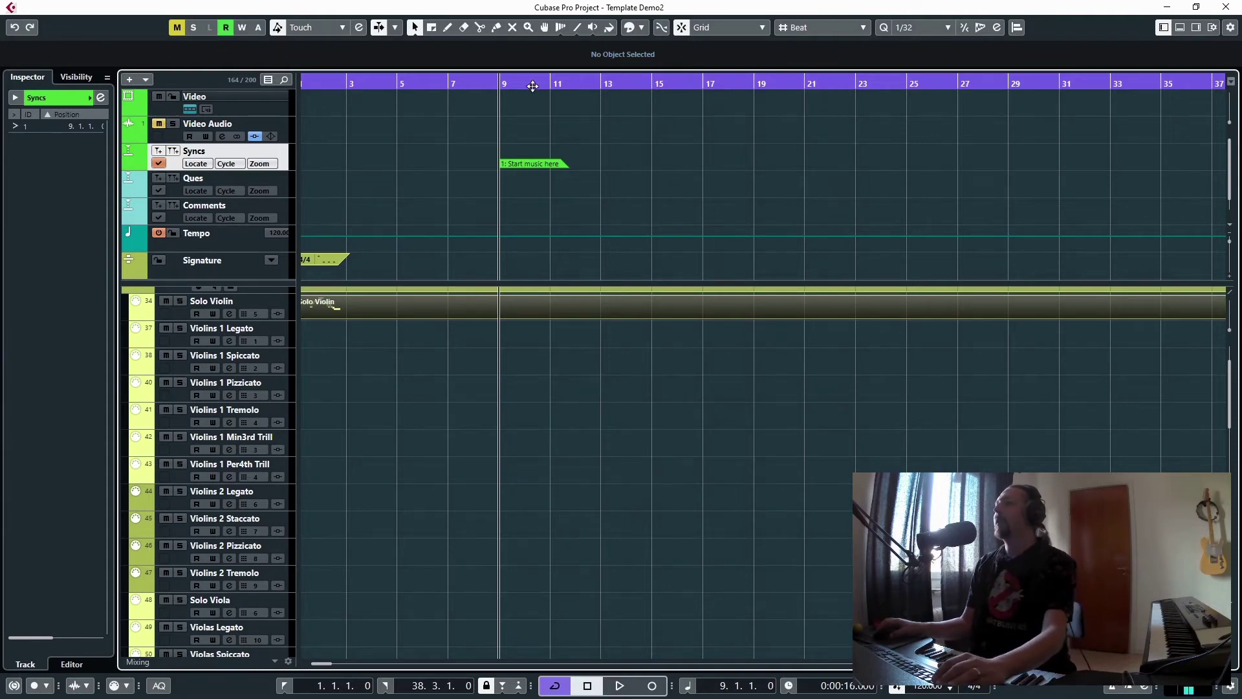
drag(532, 86, 599, 221)
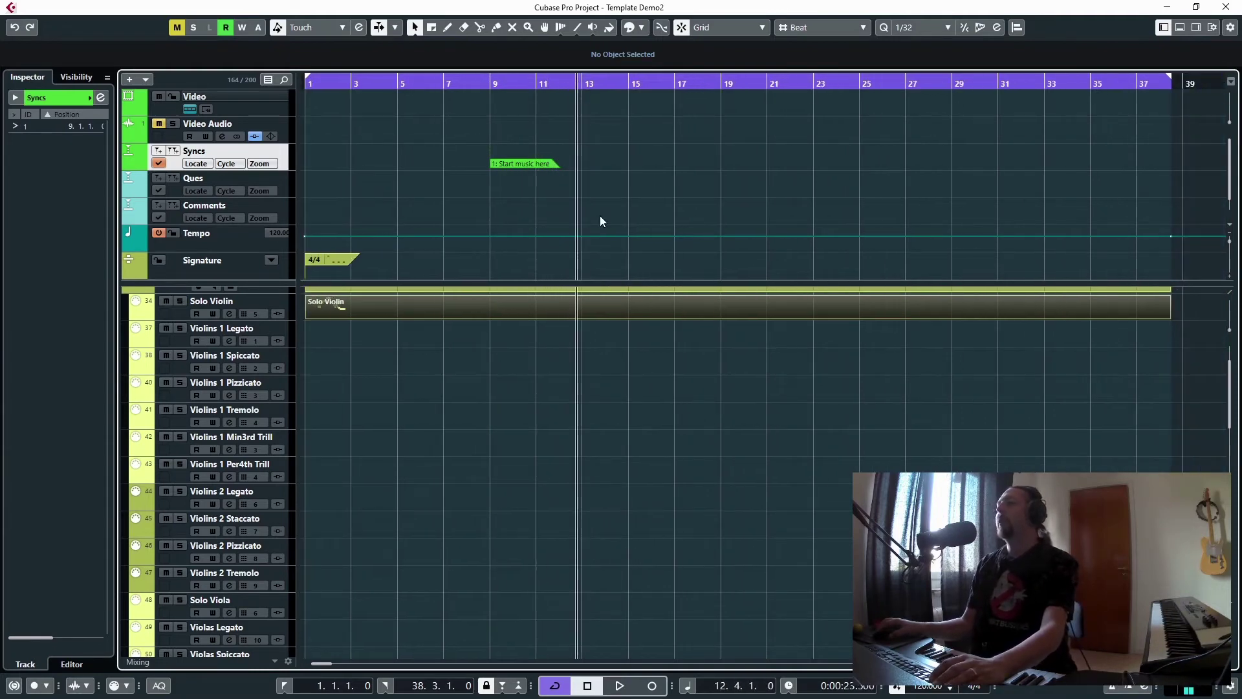
key(h)
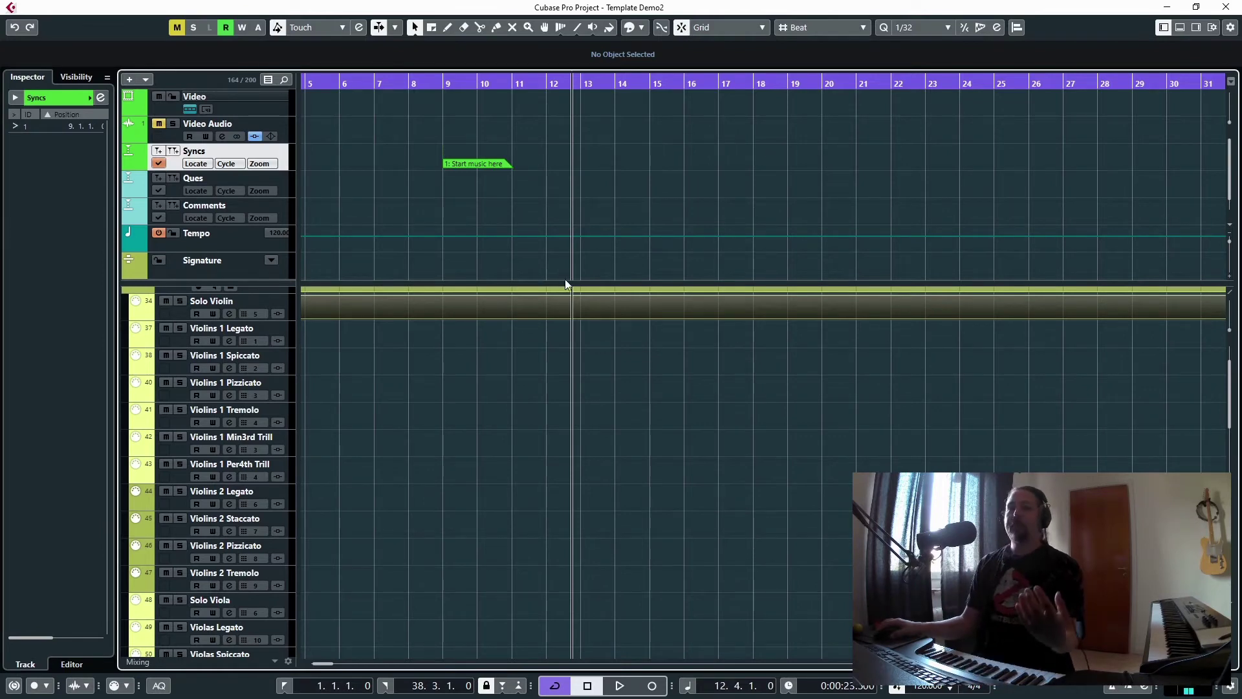
alt+click(585, 162)
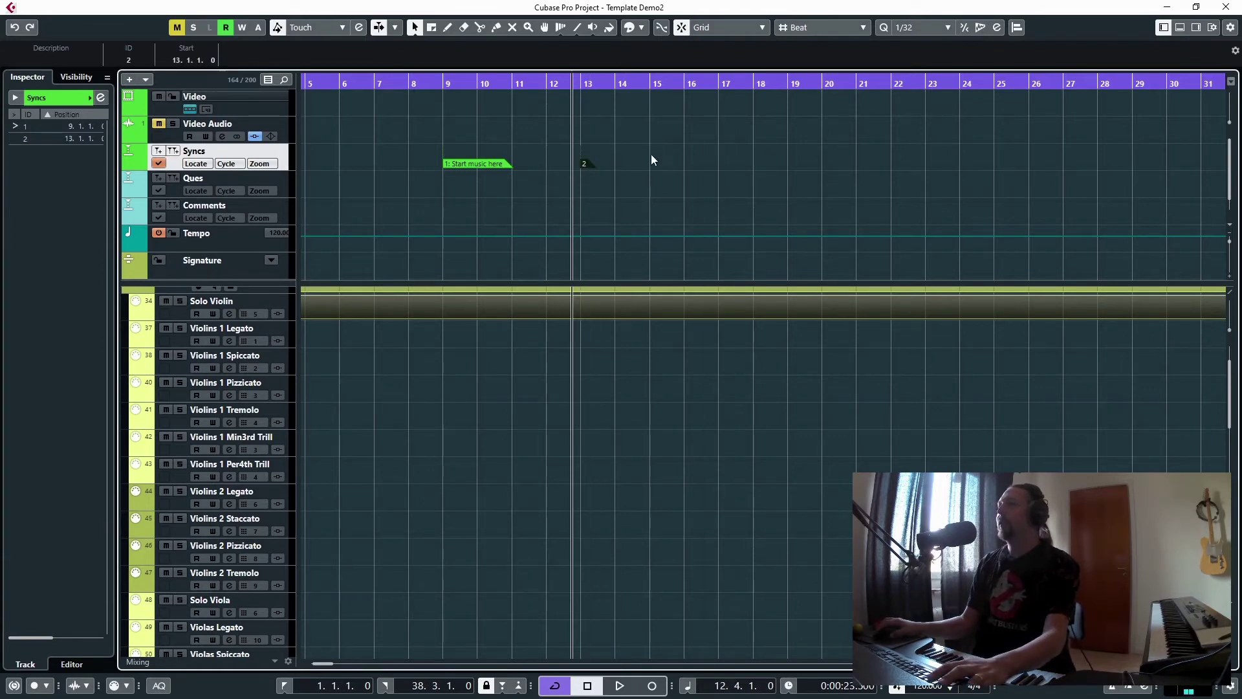
click(61, 58)
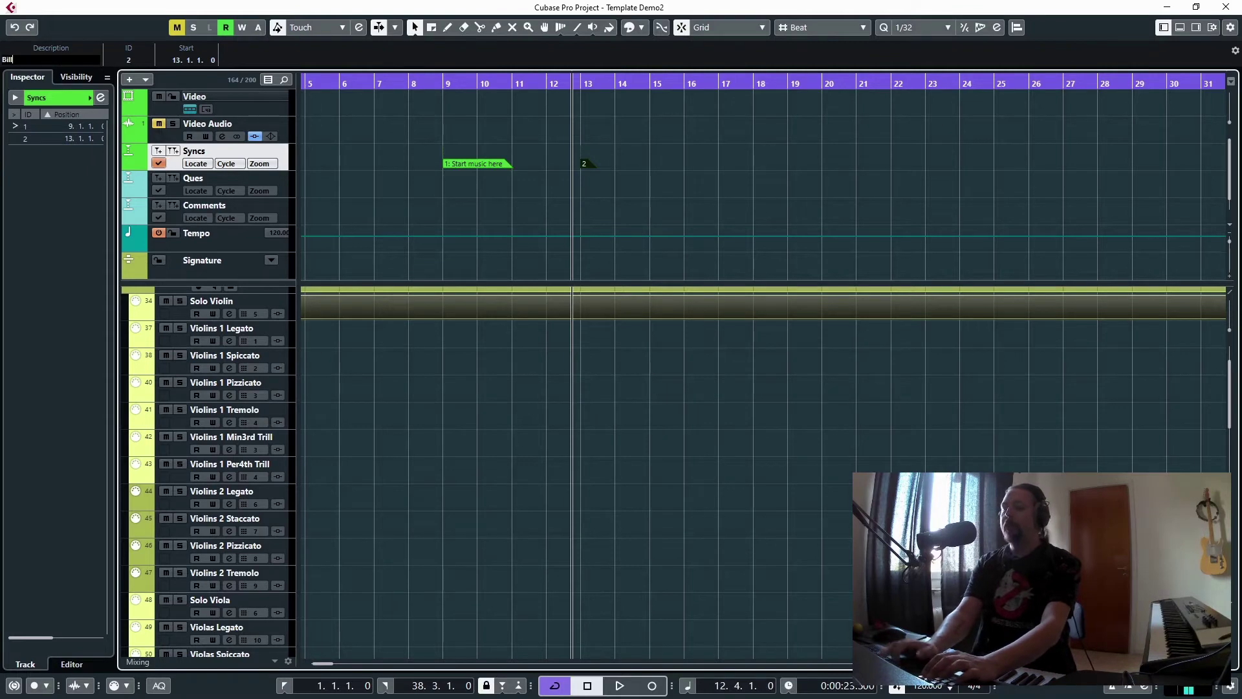
key(Return)
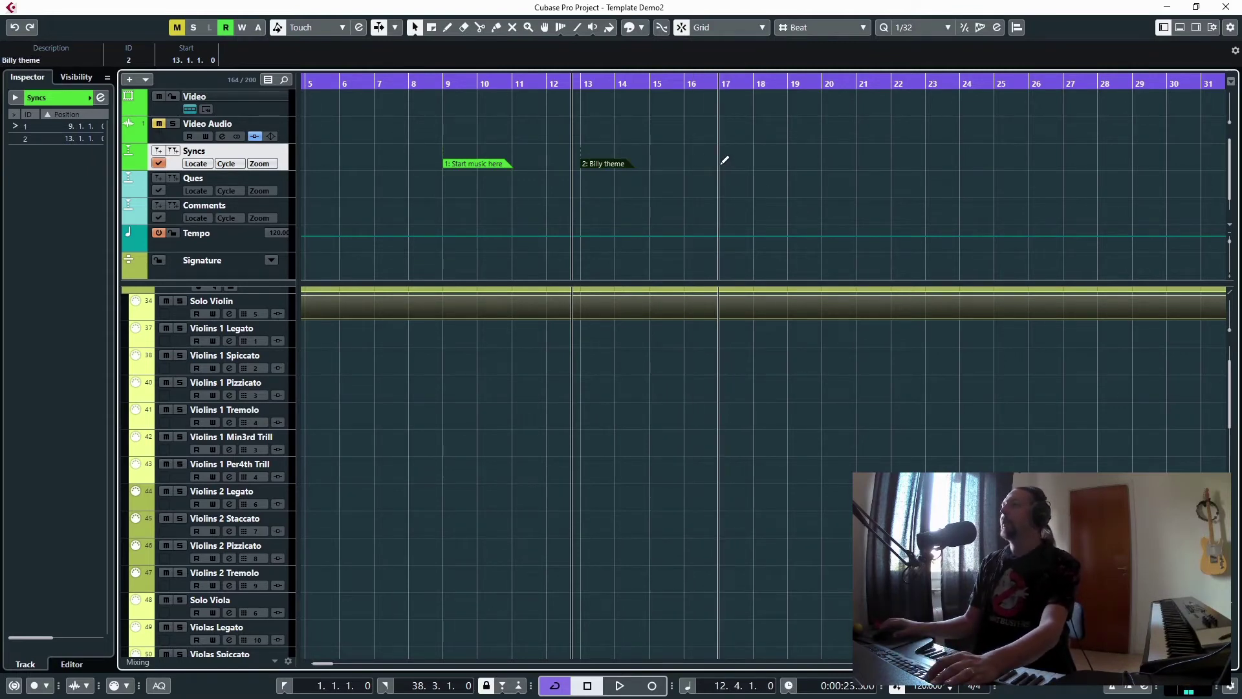
Add a third marker on the Syncs track at 17.1.1.0 and describe it as "2nd charteres"
alt+click(726, 162)
click(60, 58)
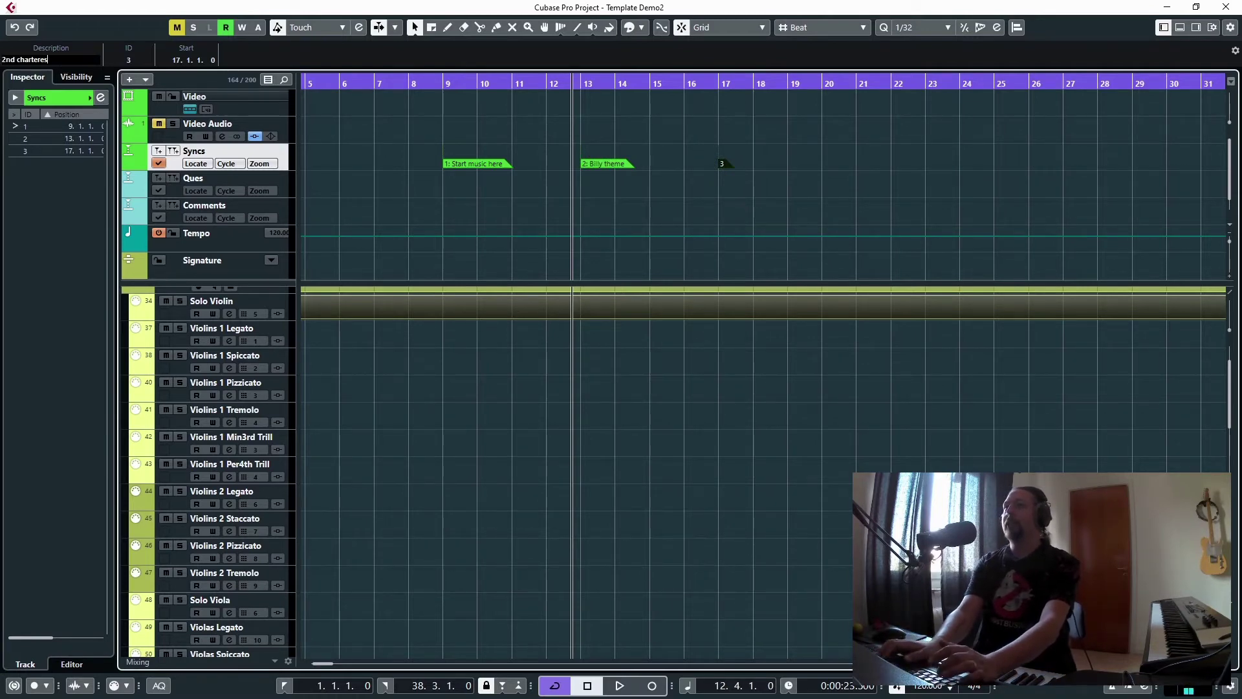
key(Return)
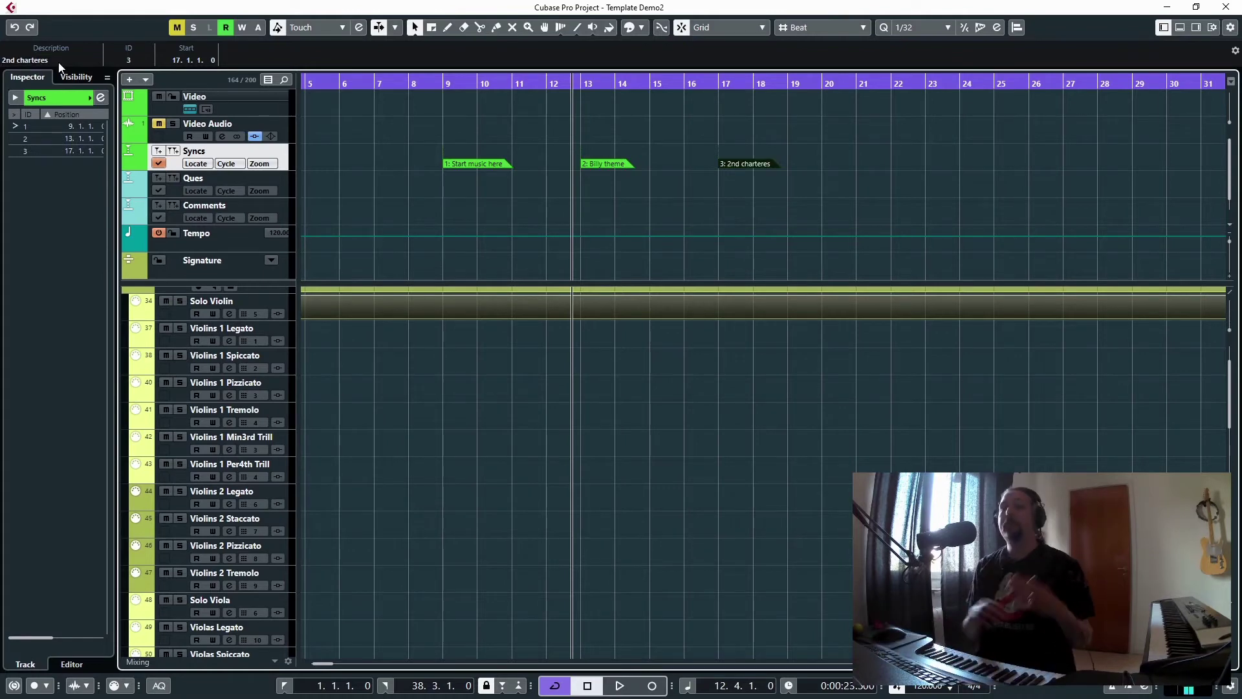
Locate the project cursor at each of the three Syncs markers in turn, around bars 9, 13 and 17
scroll(669, 168, down, 1)
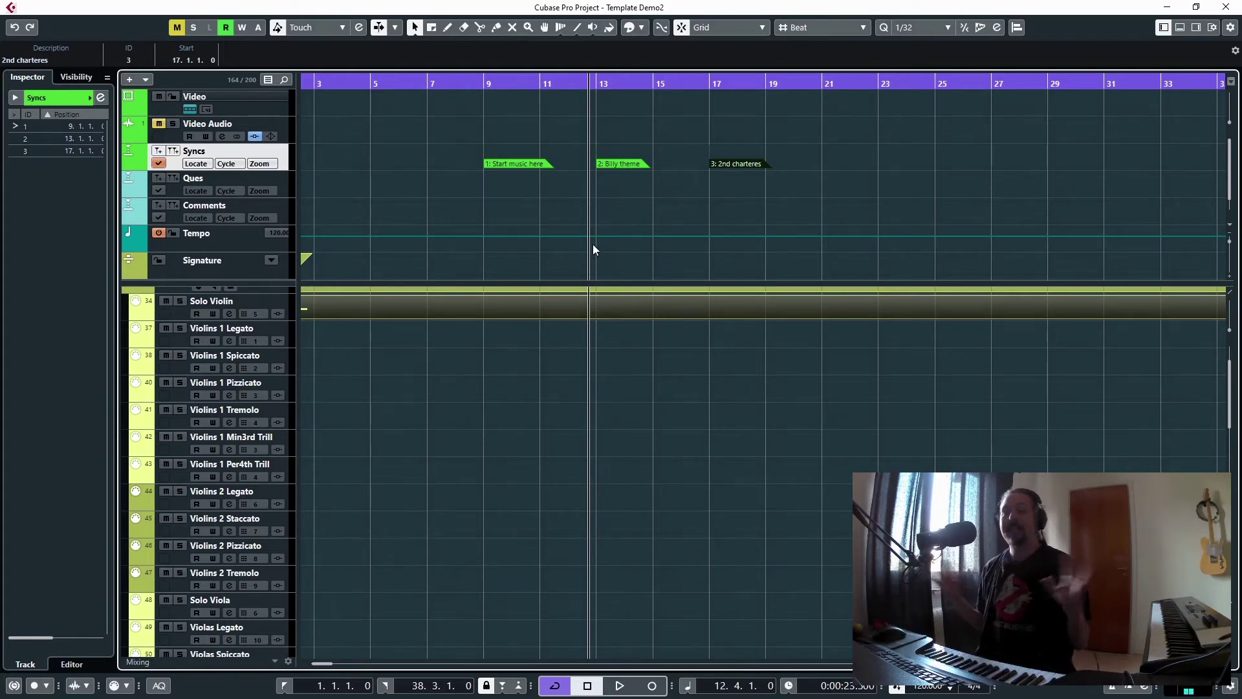
click(493, 85)
click(590, 79)
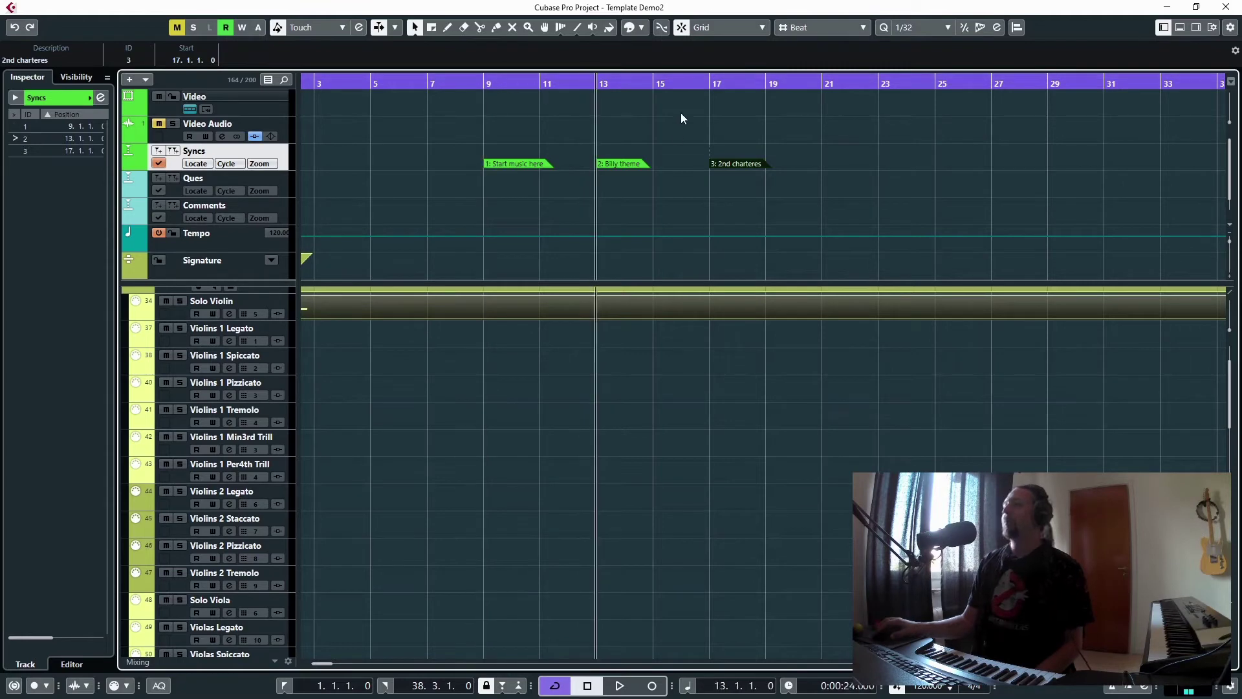
click(705, 82)
click(702, 82)
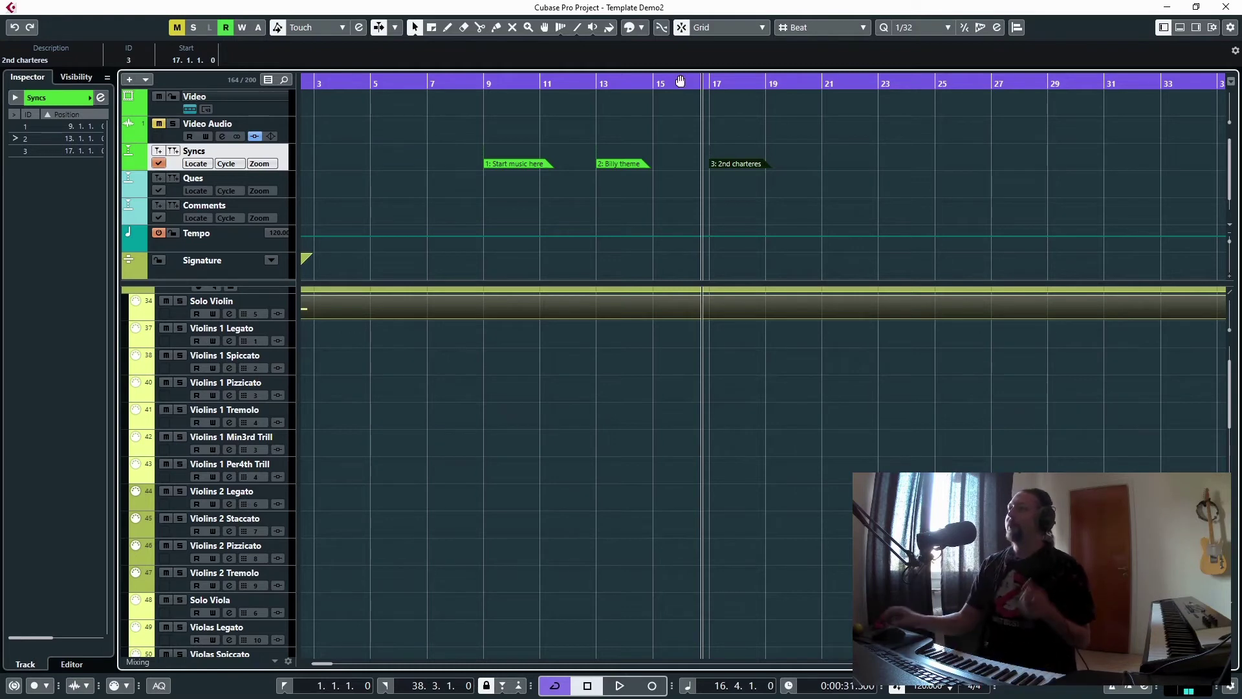
Play the project from bar 1 and delete the Solo Violin part during playback, then stop
click(272, 169)
scroll(272, 169, left, 2)
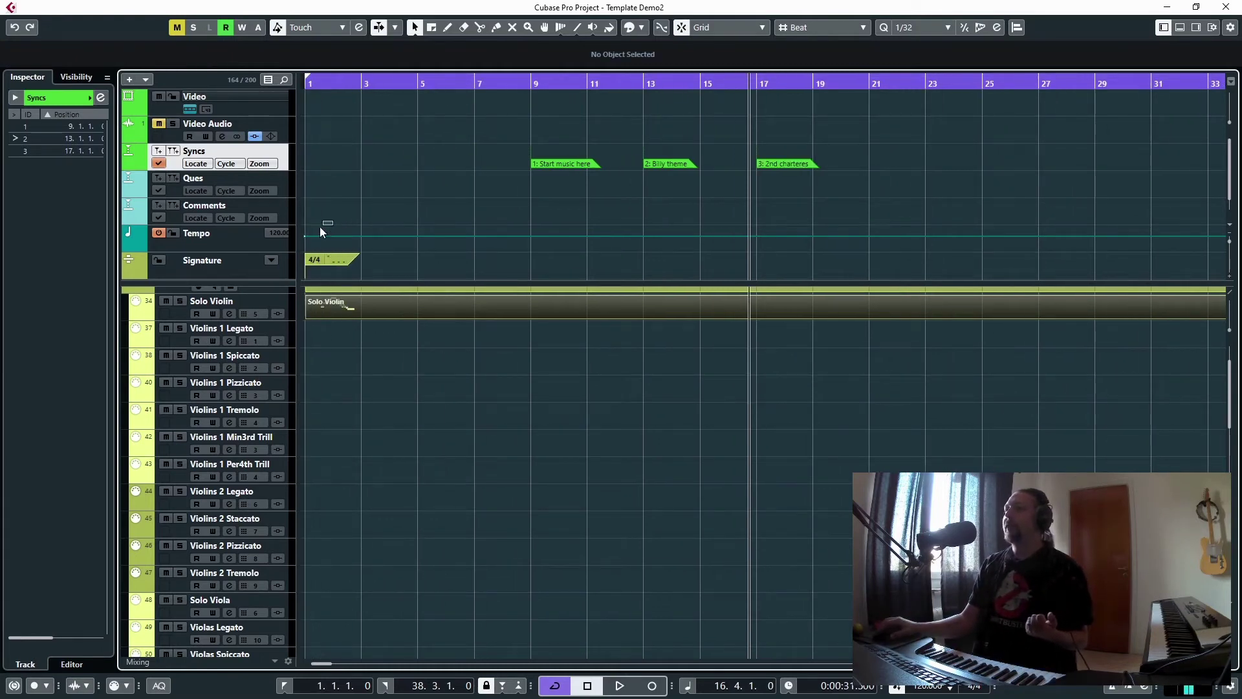
click(302, 239)
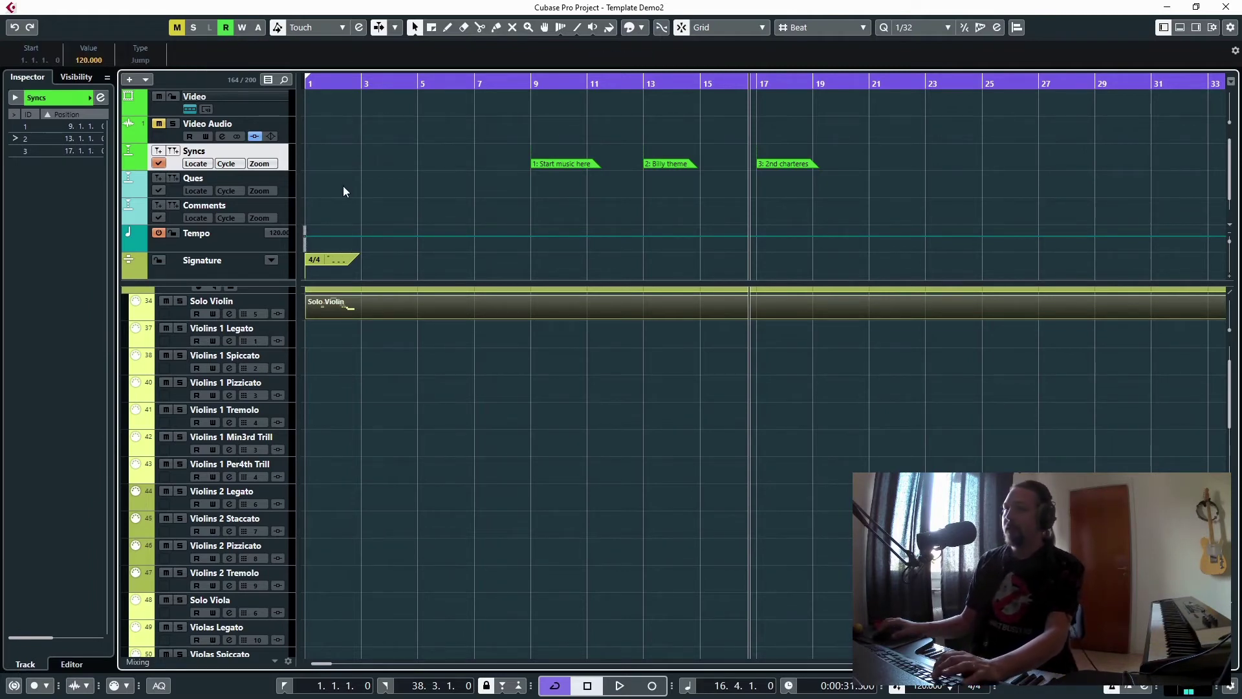
key(Home)
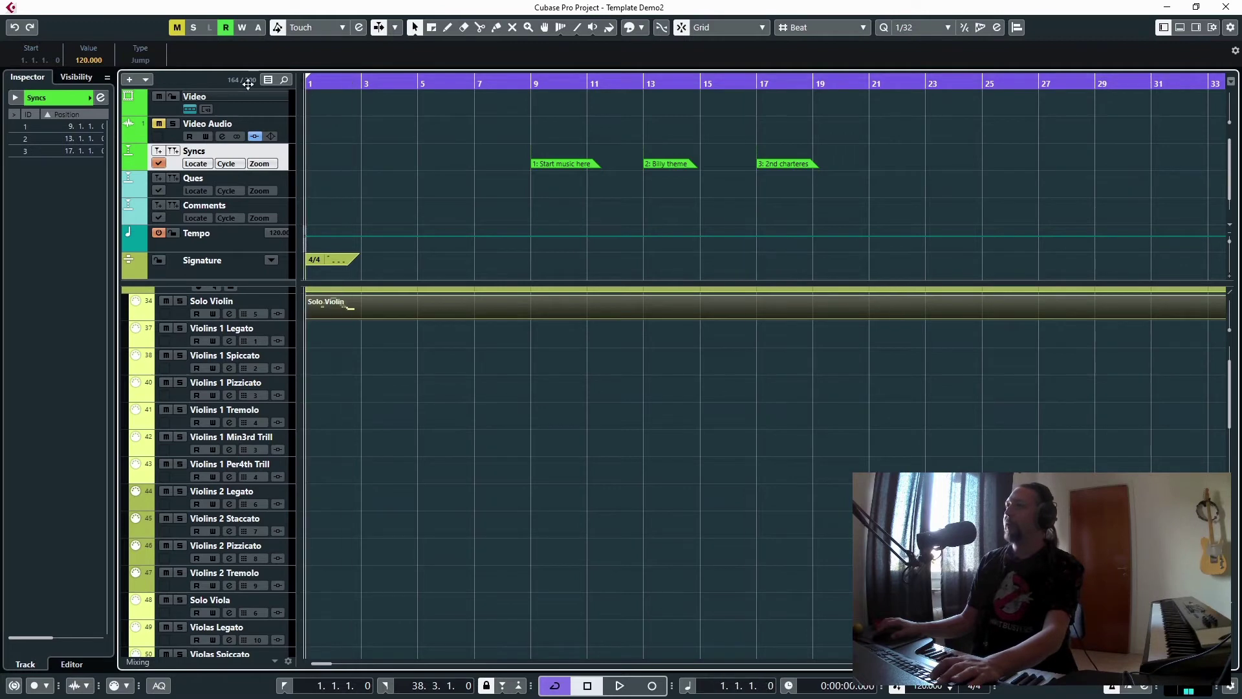
key(space)
click(375, 312)
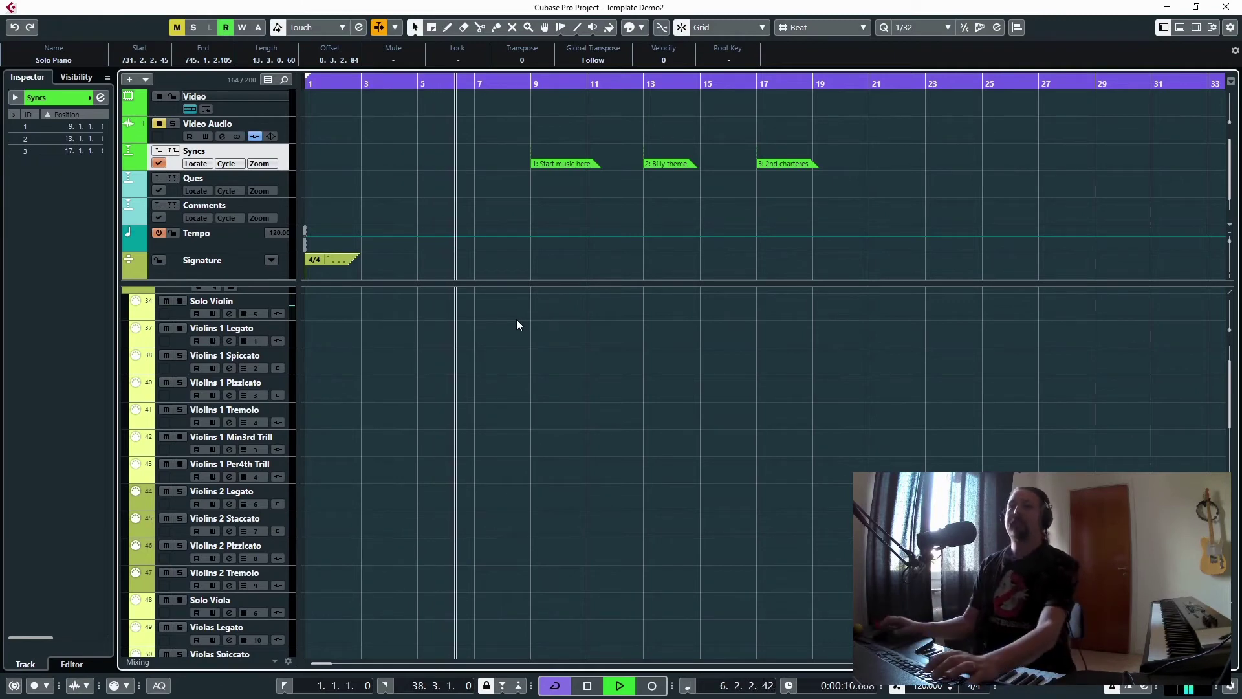
key(space)
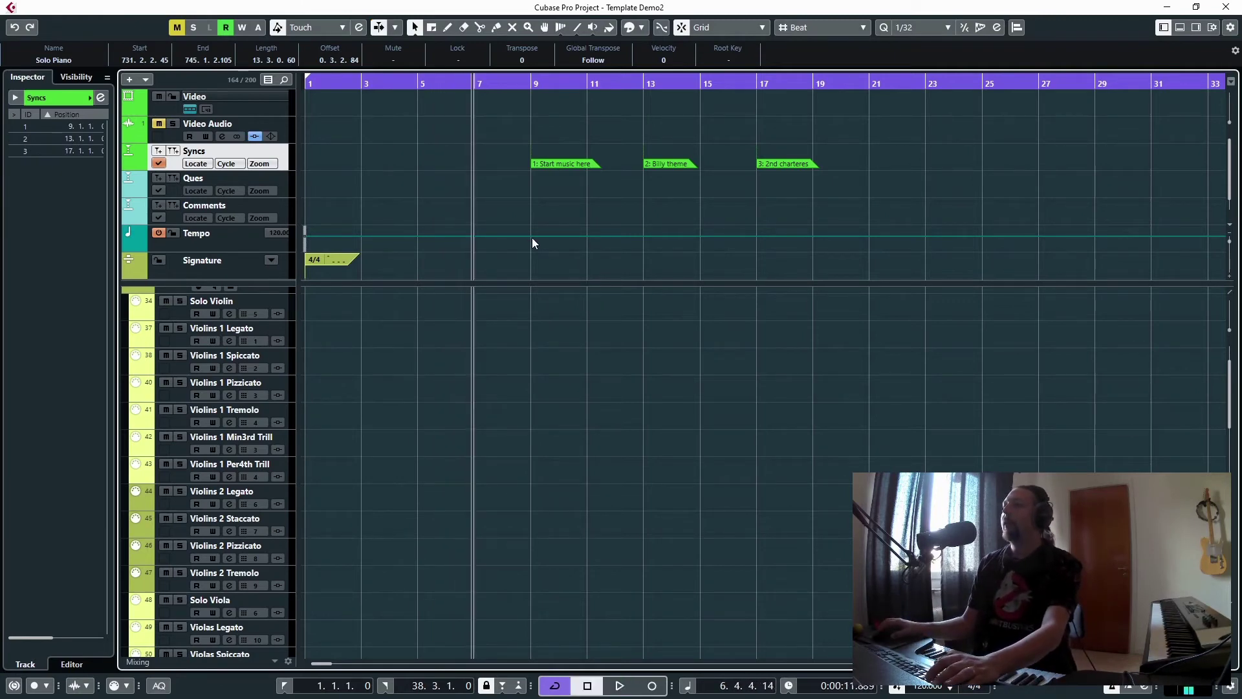
Add a tempo point on the Tempo track at bar 9 and set its value to 85 BPM
click(531, 235)
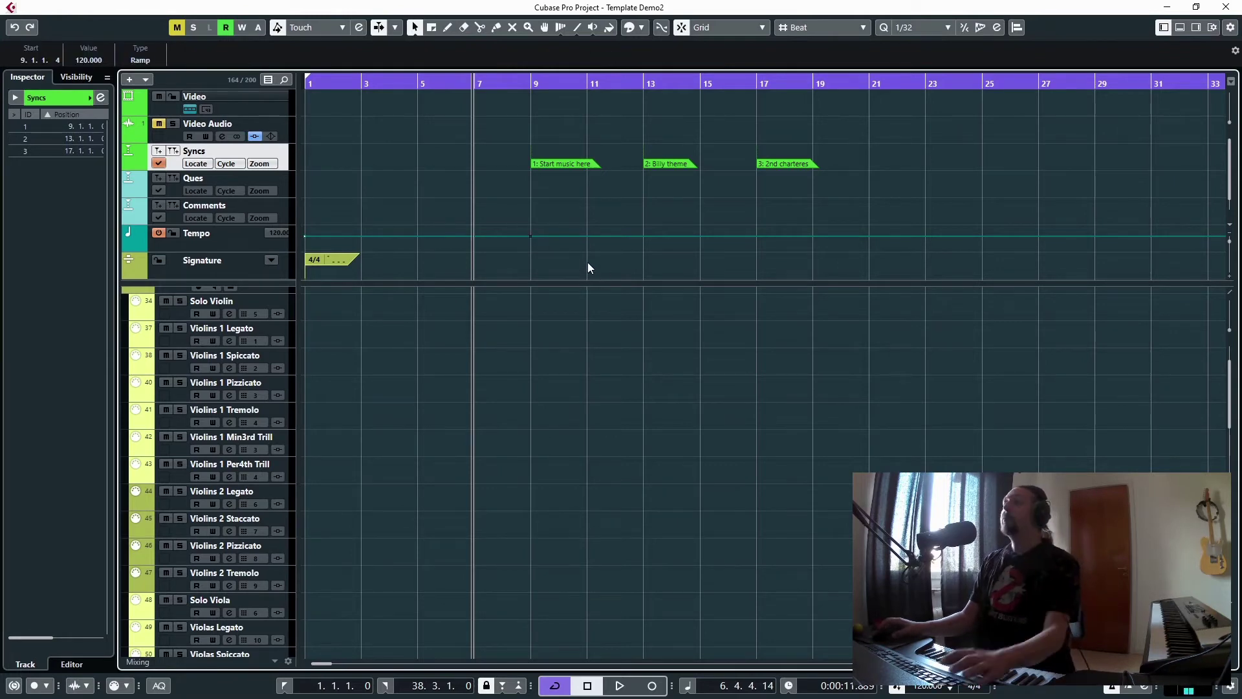
scroll(546, 246, up, 4)
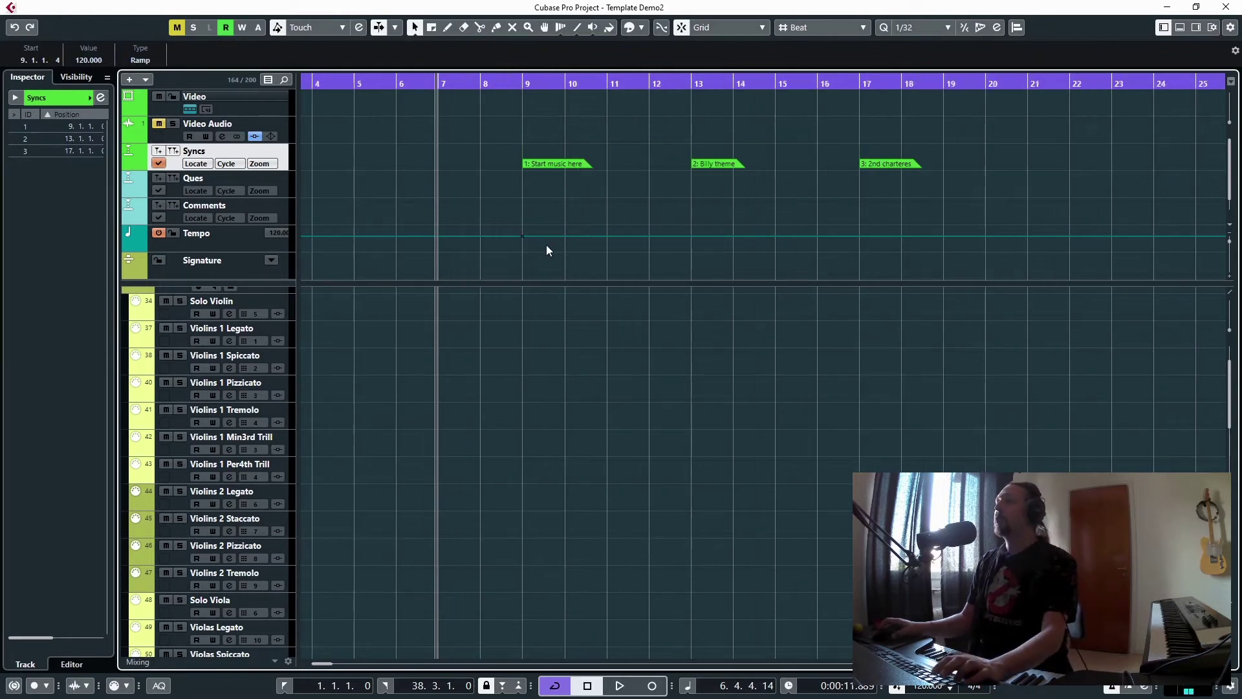
click(88, 59)
text(85)
key(Return)
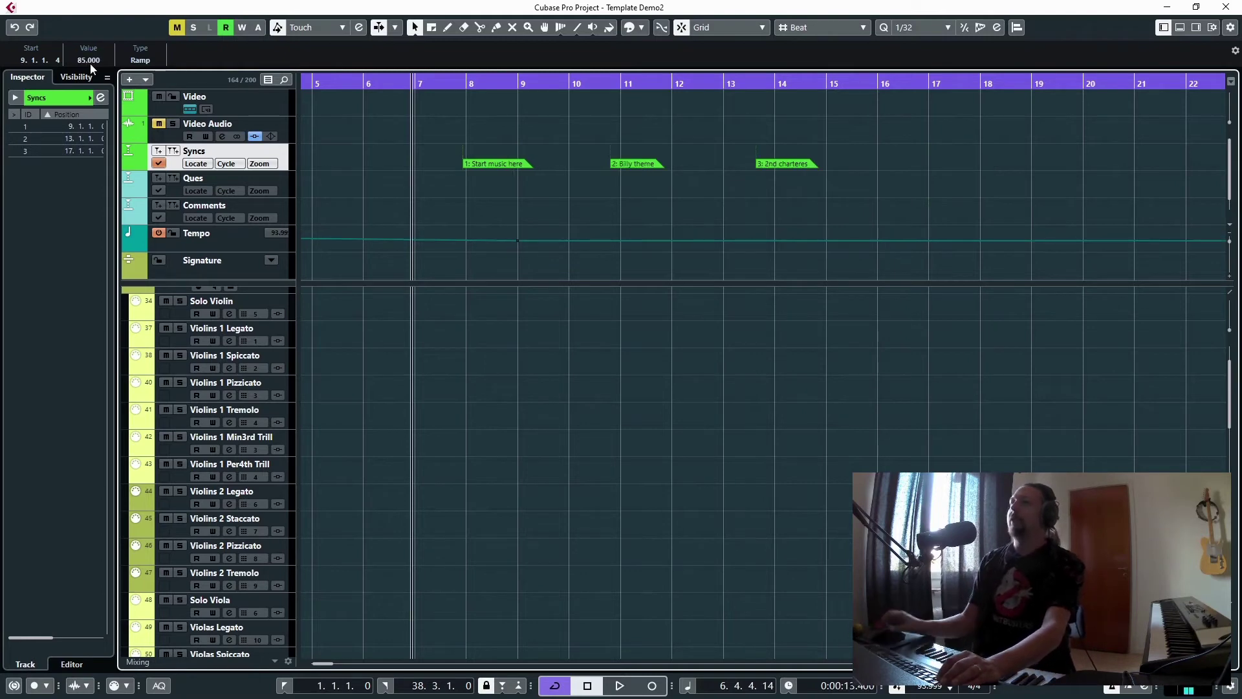
Move the tempo point to 8.1.1.0 at 90 BPM and add a 145 BPM point just before it at 7.4.4.119
drag(518, 239, 464, 240)
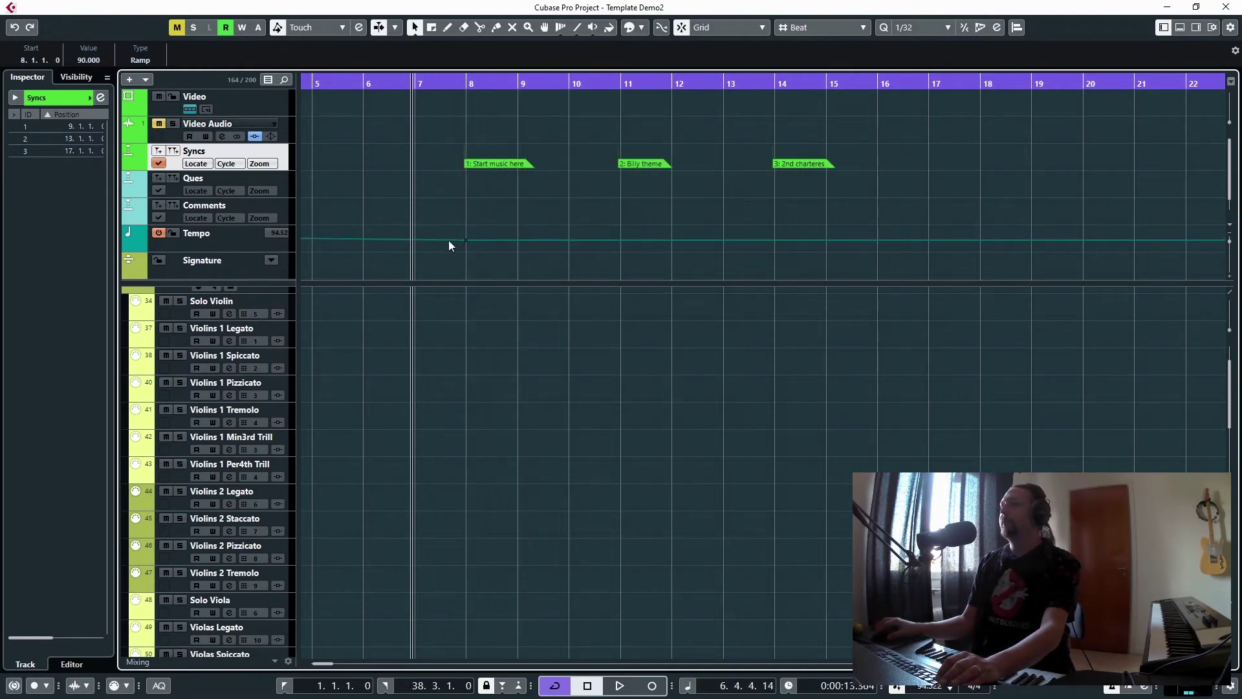
click(464, 233)
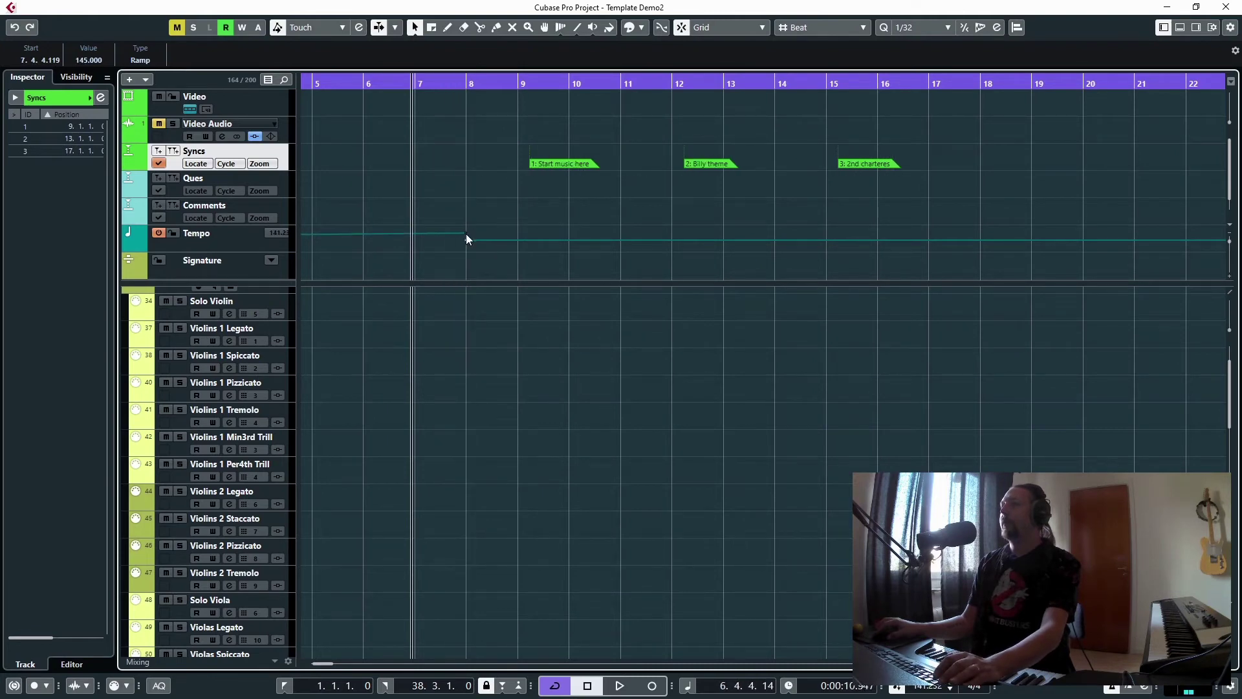
Move the "Start music here" marker to bar 8 and turn off cycle mode
drag(555, 164, 488, 170)
click(536, 199)
key(KP_Divide)
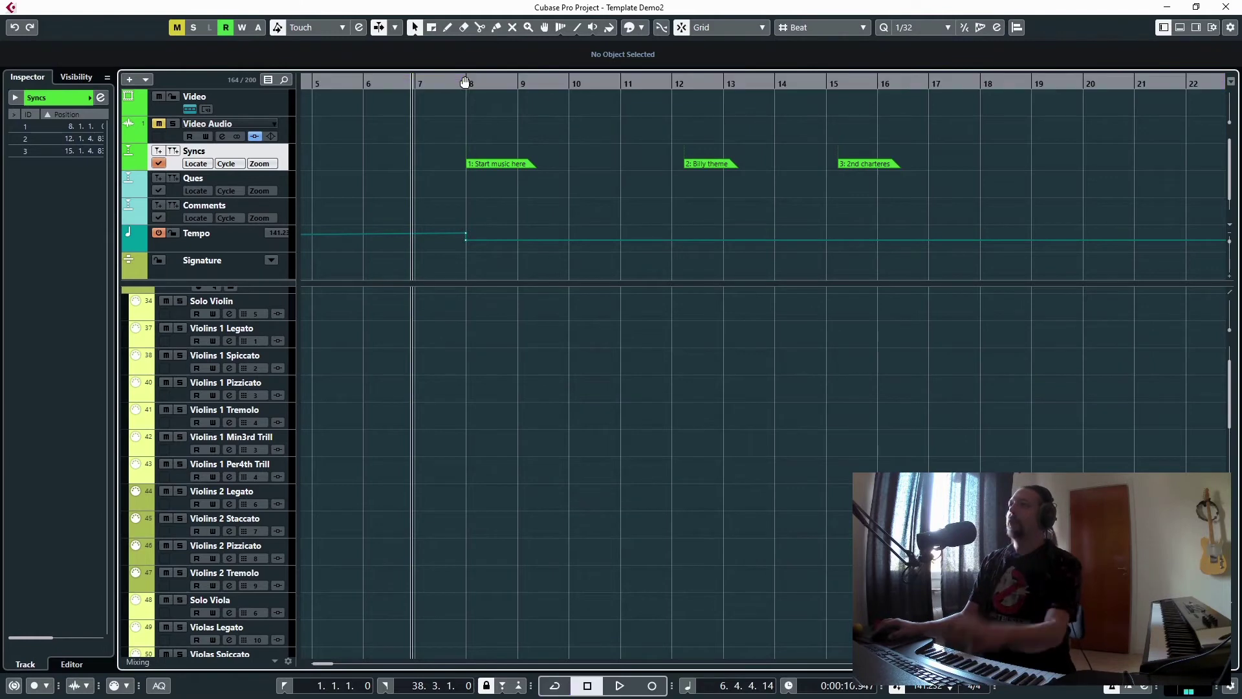
Play twice from the "Start music here" marker at bar 8 to check the new tempo
key(shift+KP_1)
key(space)
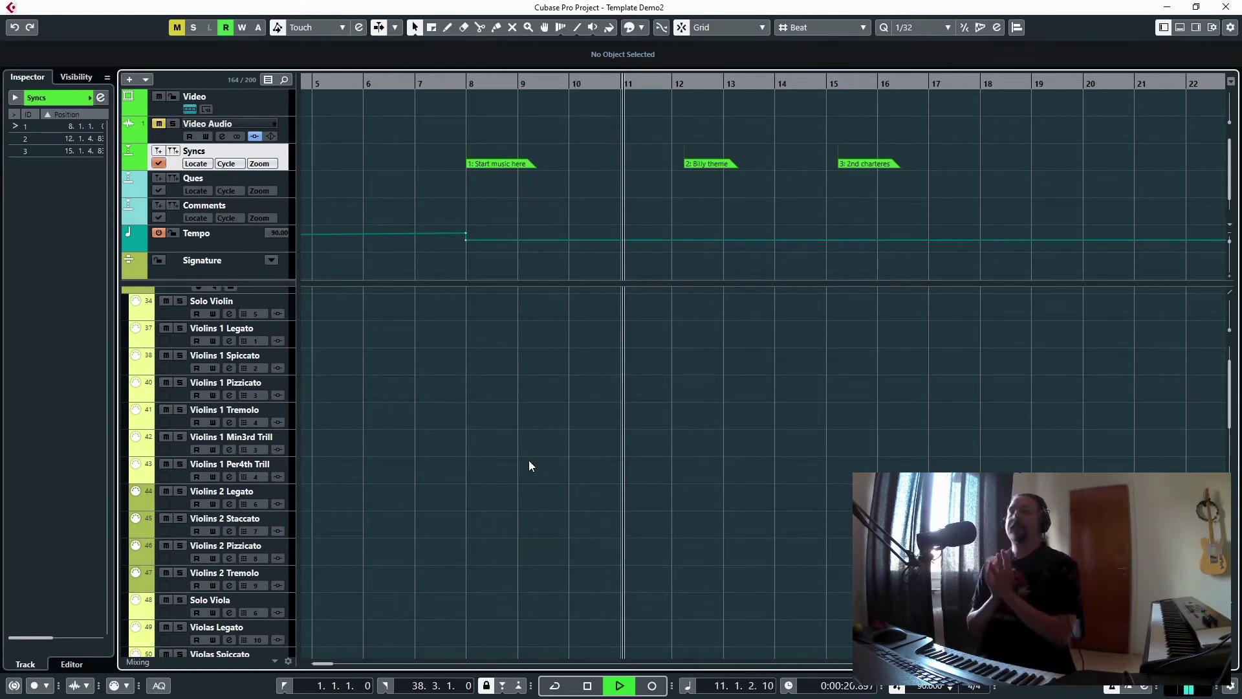
key(space)
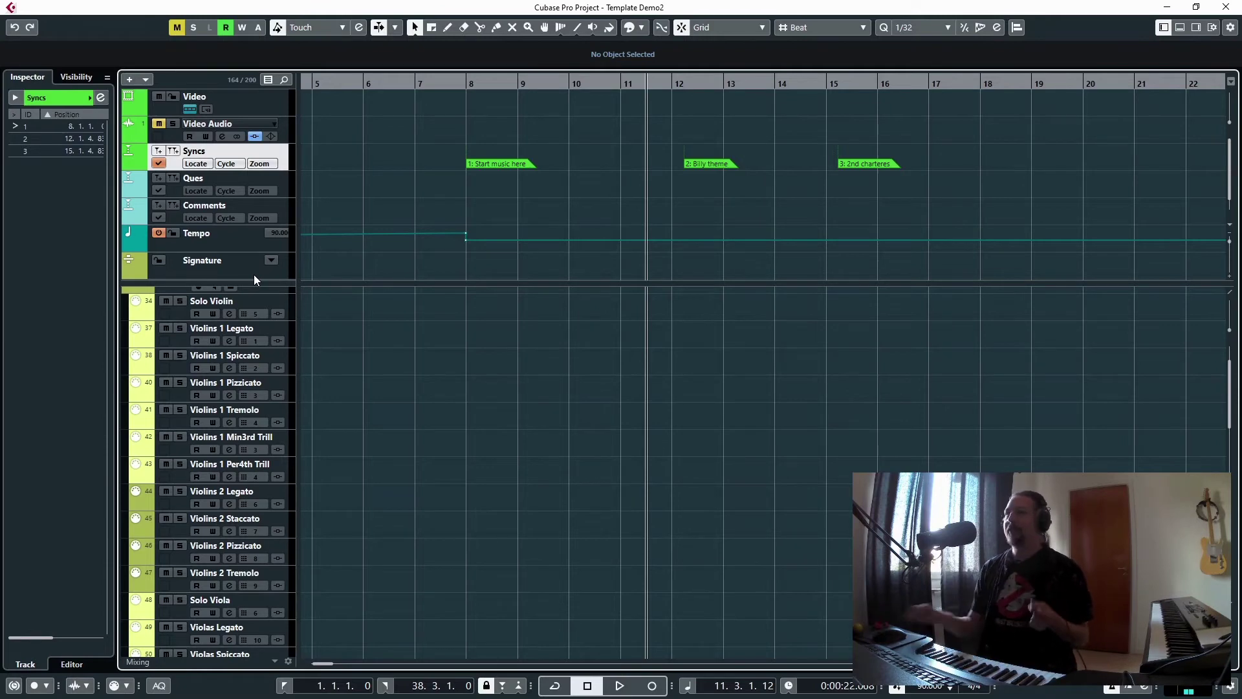
click(469, 85)
key(space)
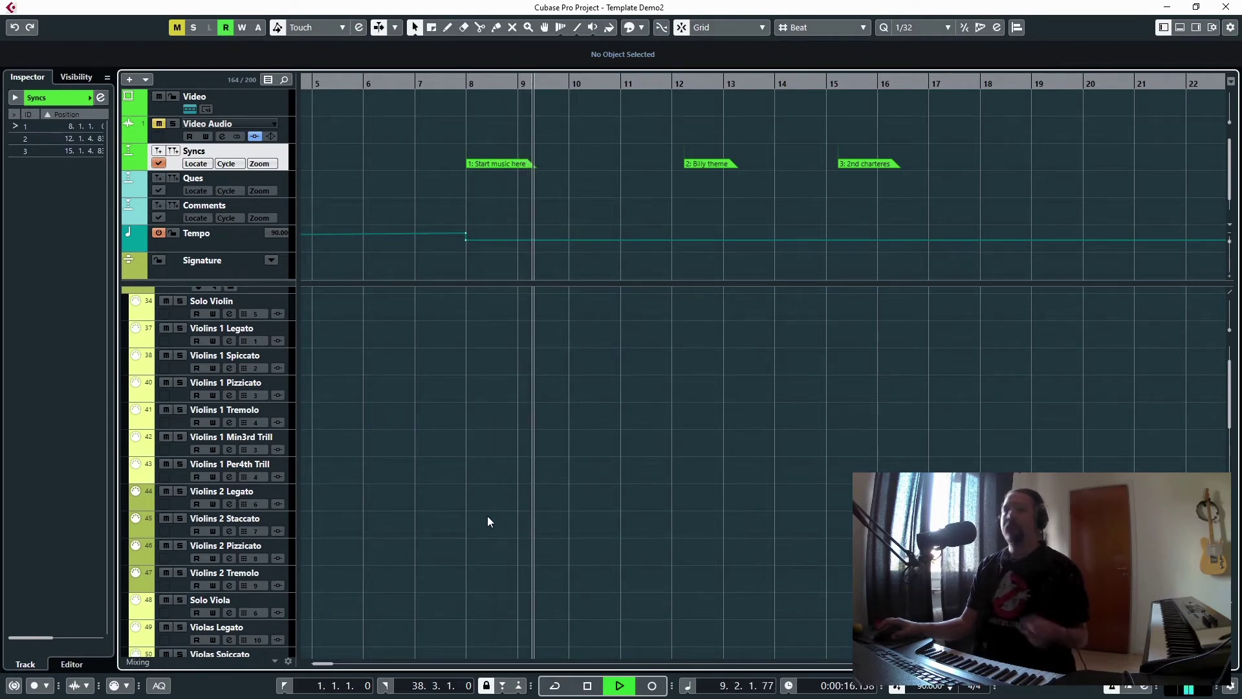
key(space)
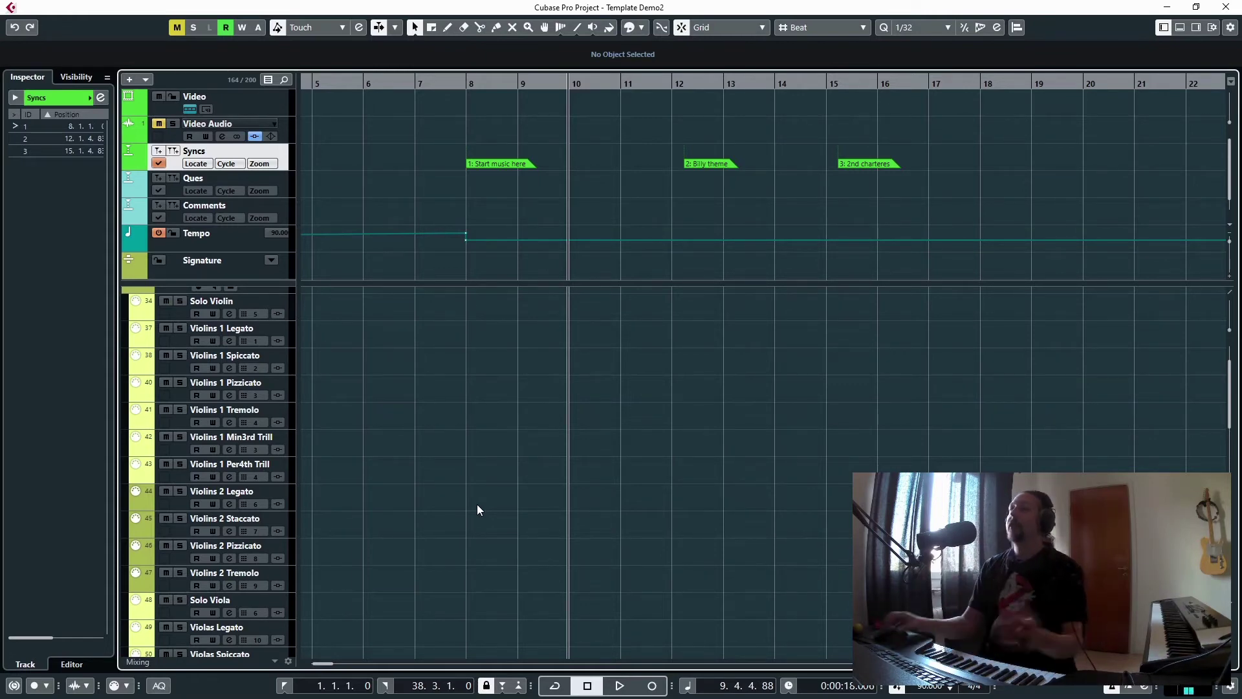
Record a short melody on the Violins 1 Legato track starting at 8.1.1.0
click(463, 86)
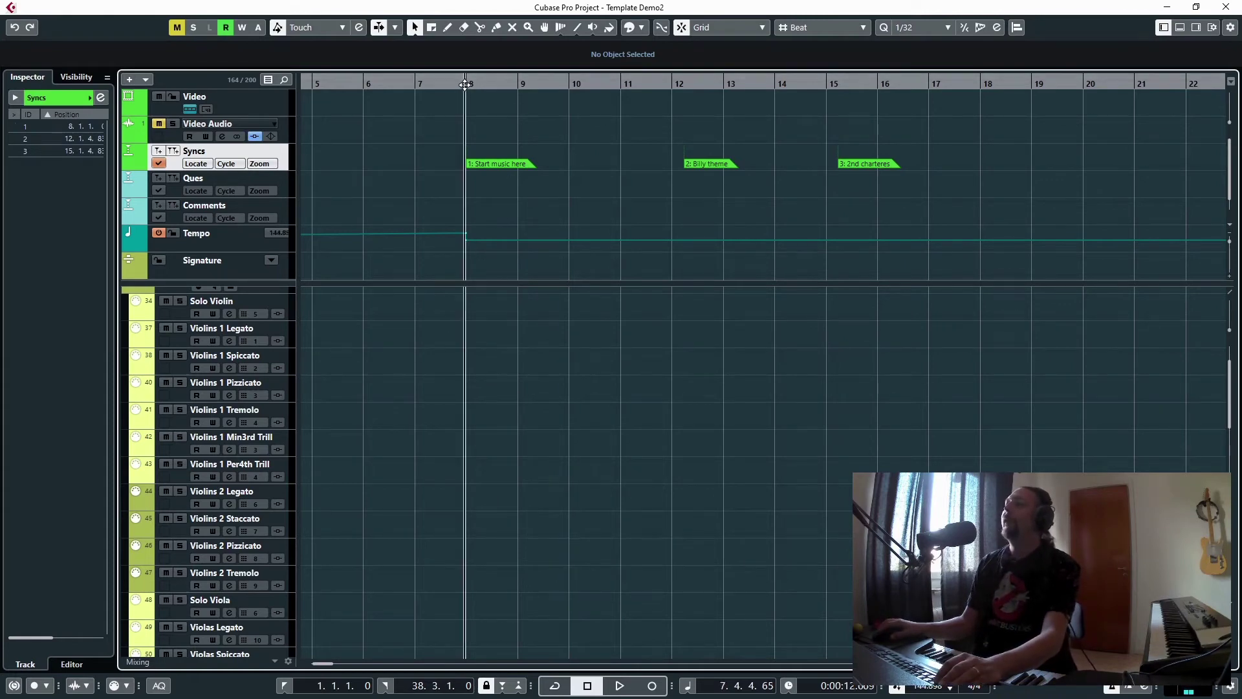
scroll(200, 400, up, 2)
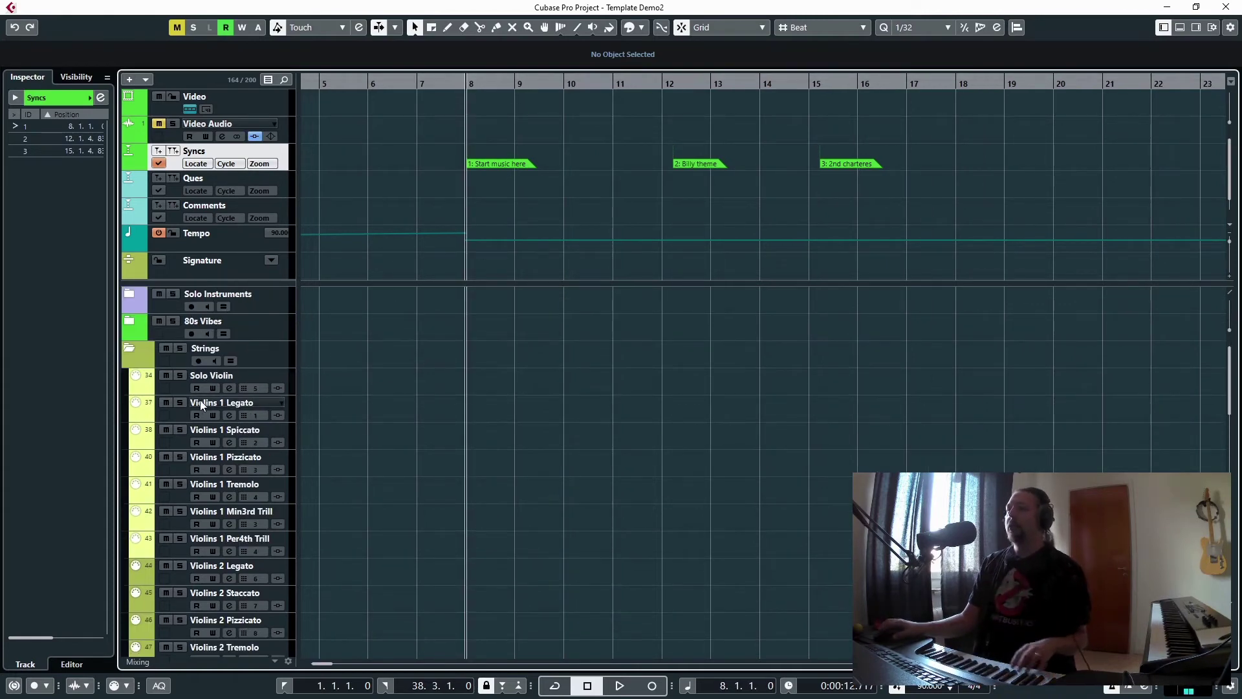
click(180, 414)
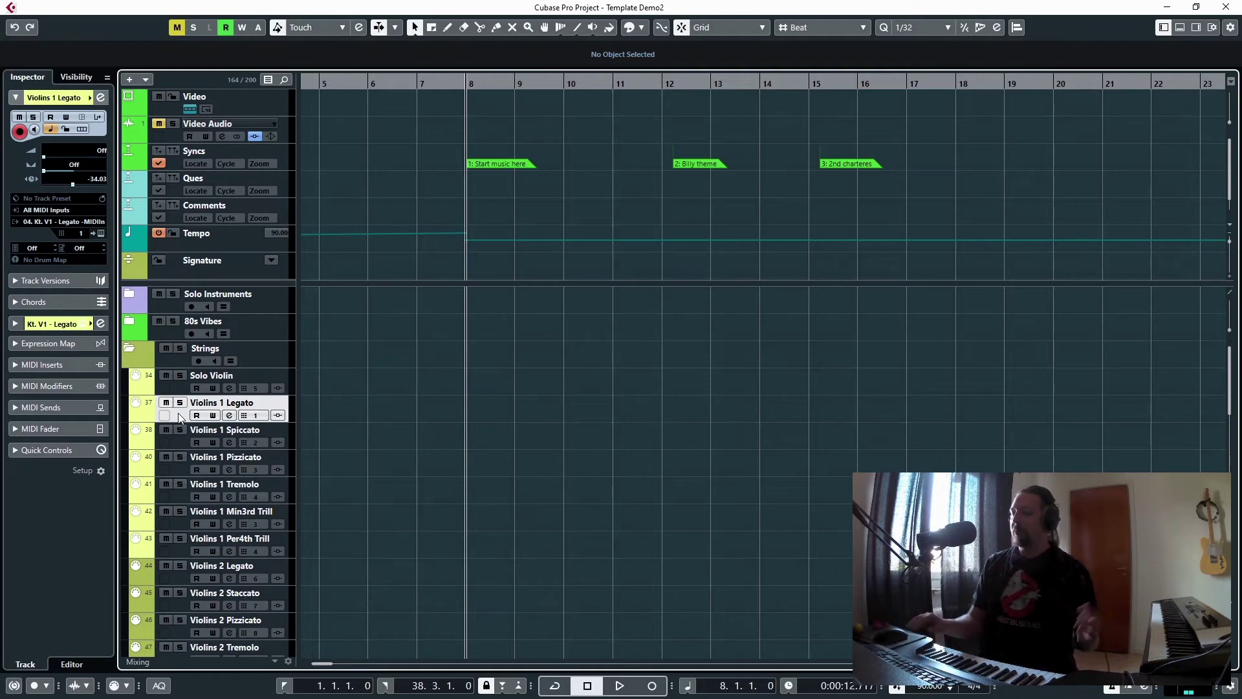
key(KP_Multiply)
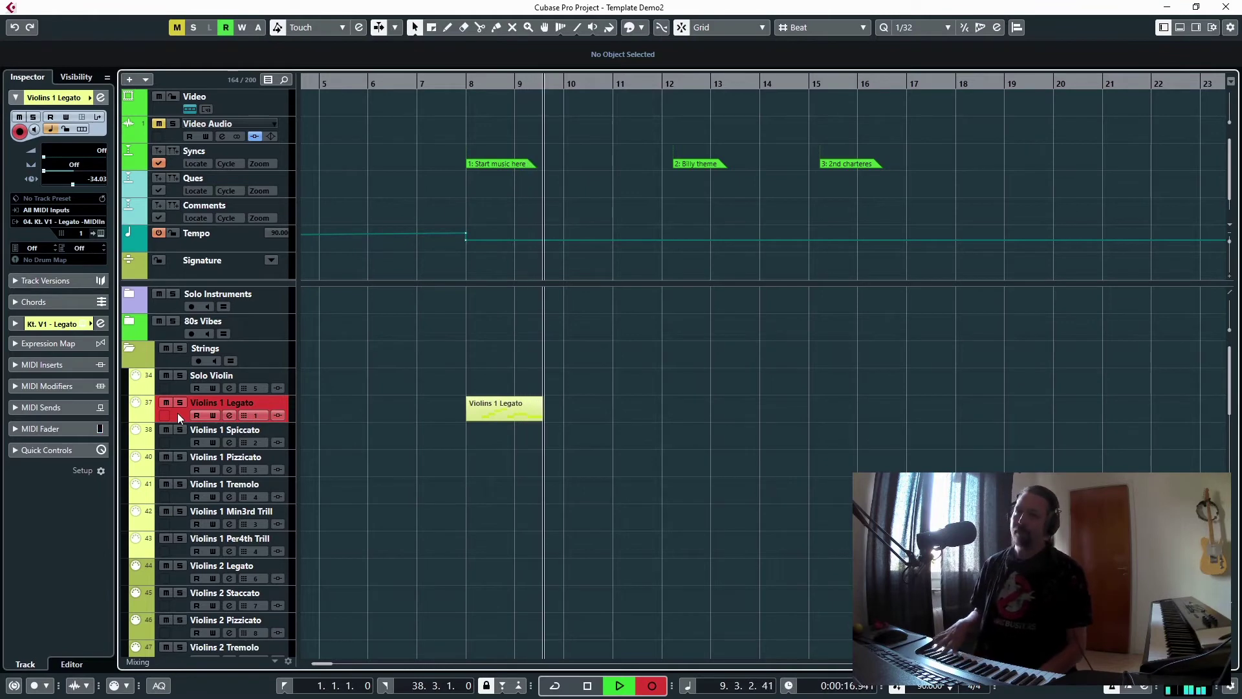
key(space)
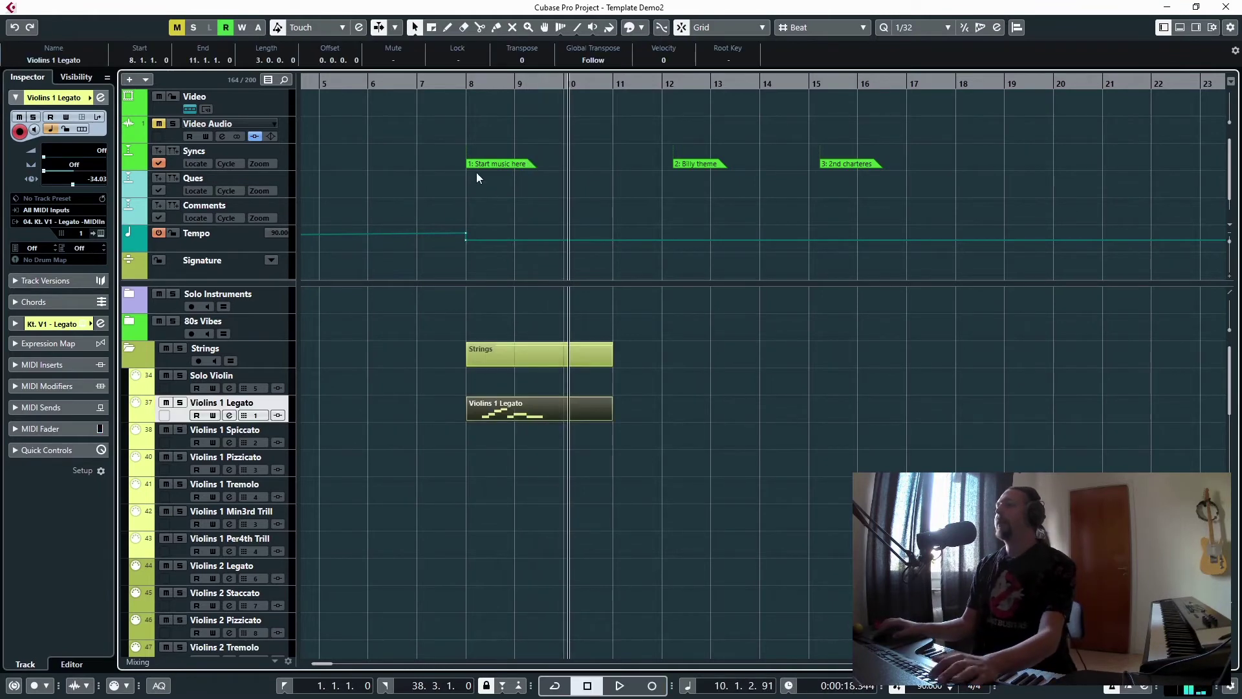
Play back the recorded Violins 1 Legato part from bar 8 and stop partway through
click(466, 84)
key(space)
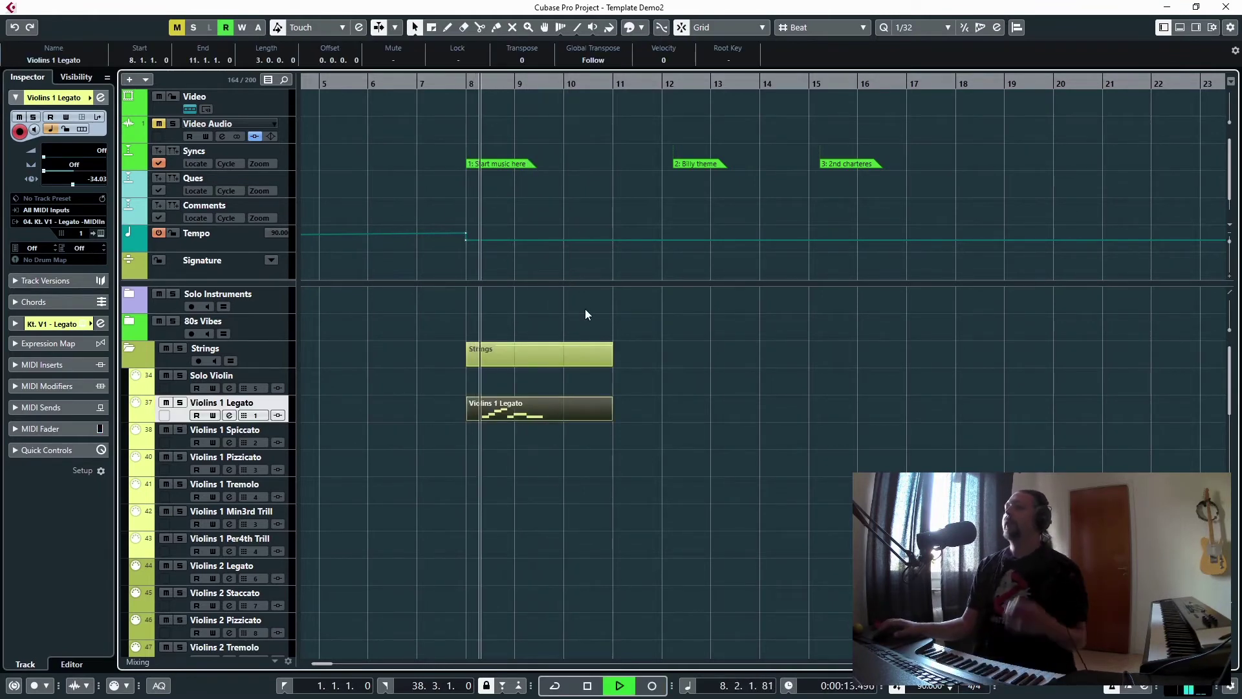
key(space)
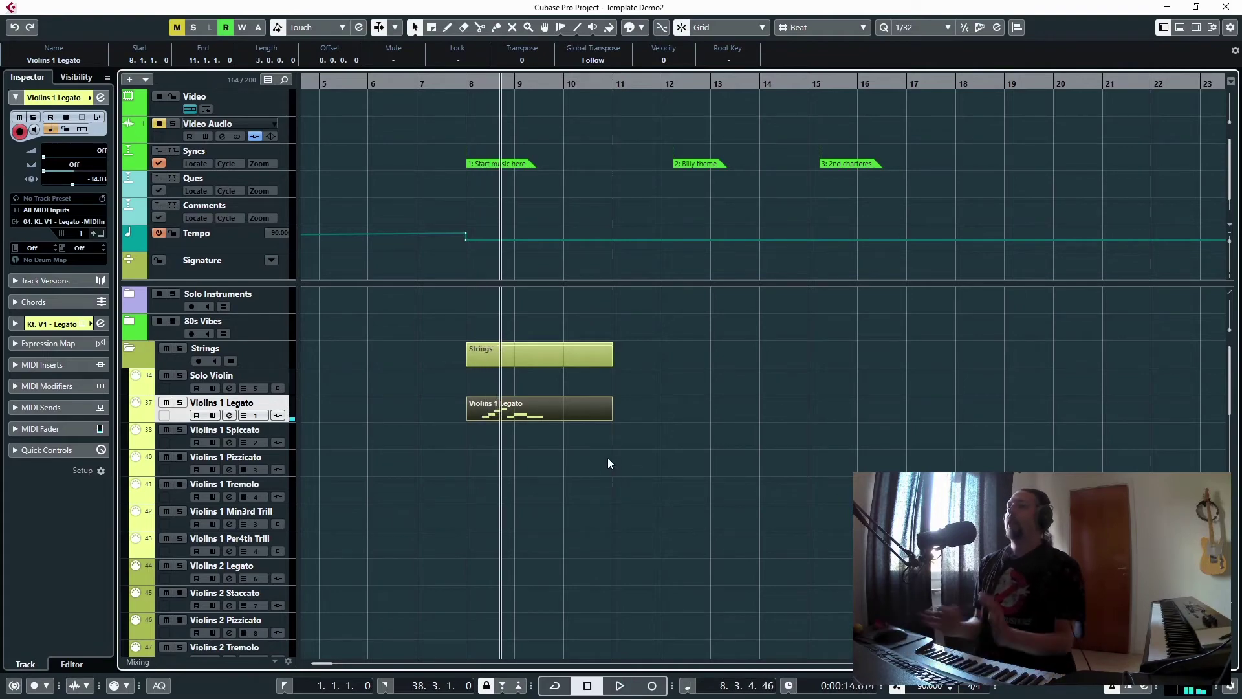
Open the Violins 1 Legato part in the Key Editor and shift all its notes slightly later
double_click(561, 410)
drag(603, 364, 291, 259)
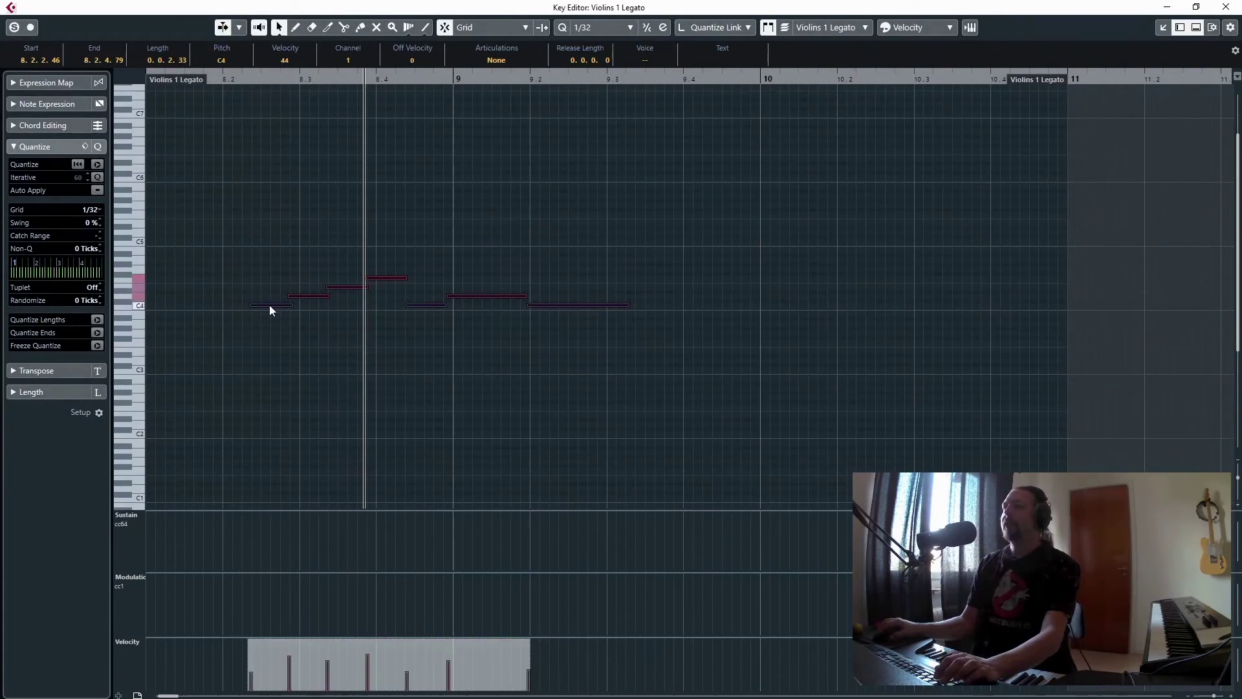
drag(269, 305, 280, 305)
click(386, 357)
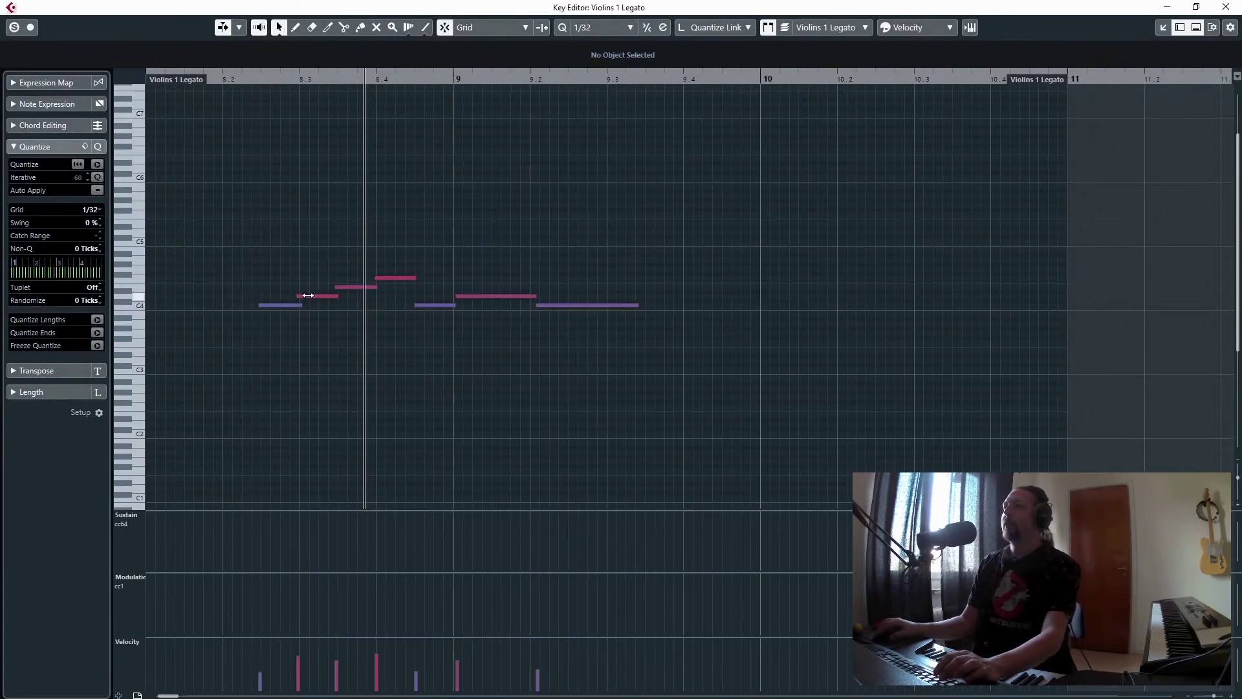
Raise the D4 note at the start of bar 9 by one semitone
click(470, 295)
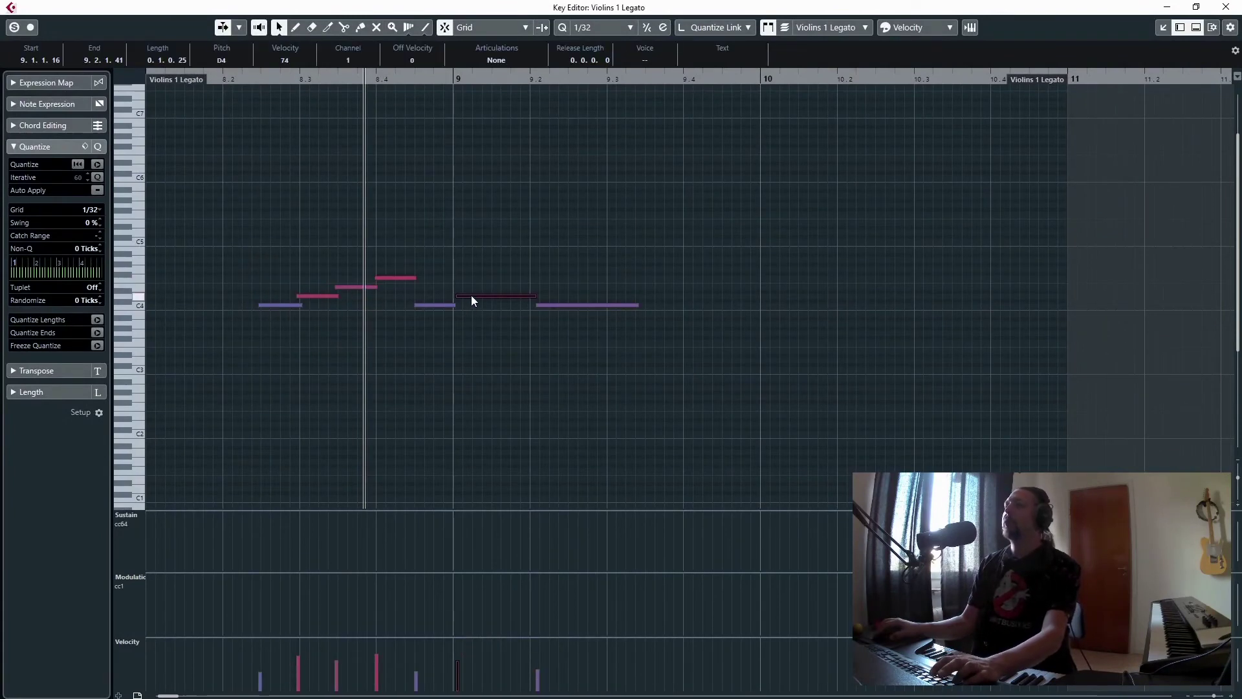
drag(471, 295, 471, 291)
click(494, 340)
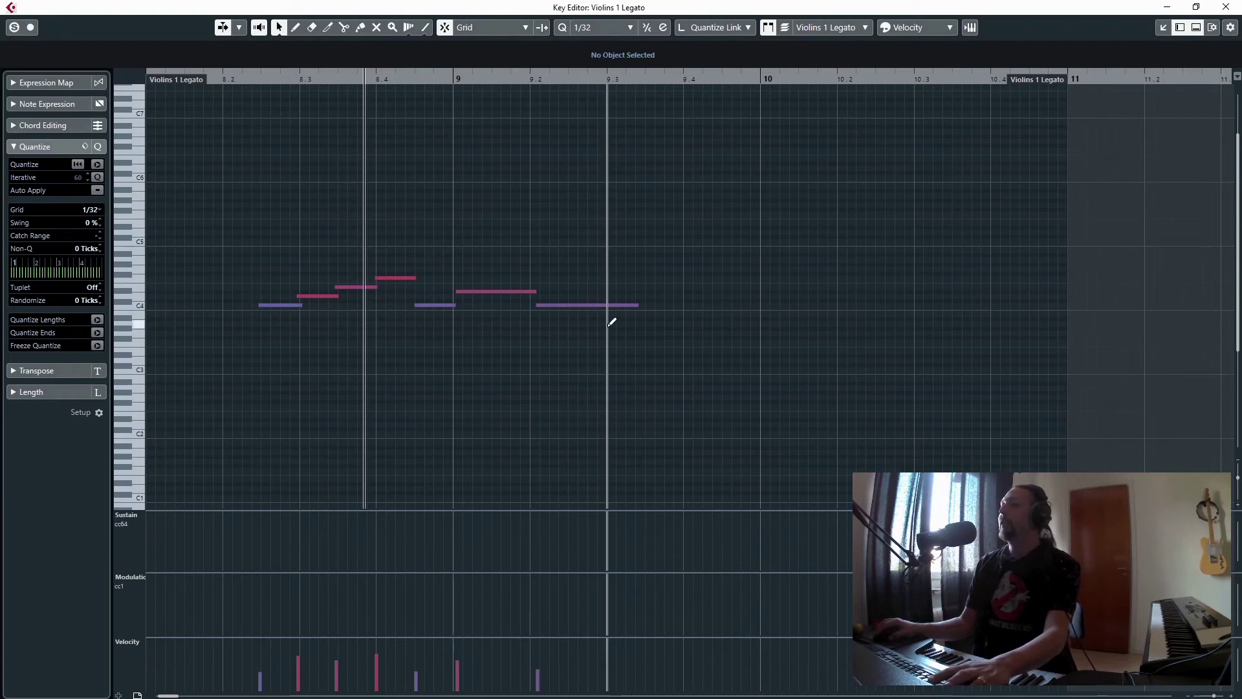
Draw four consecutive lower notes, each about one beat long, from 9.3 to about 10.3
drag(610, 322, 904, 333)
click(688, 333)
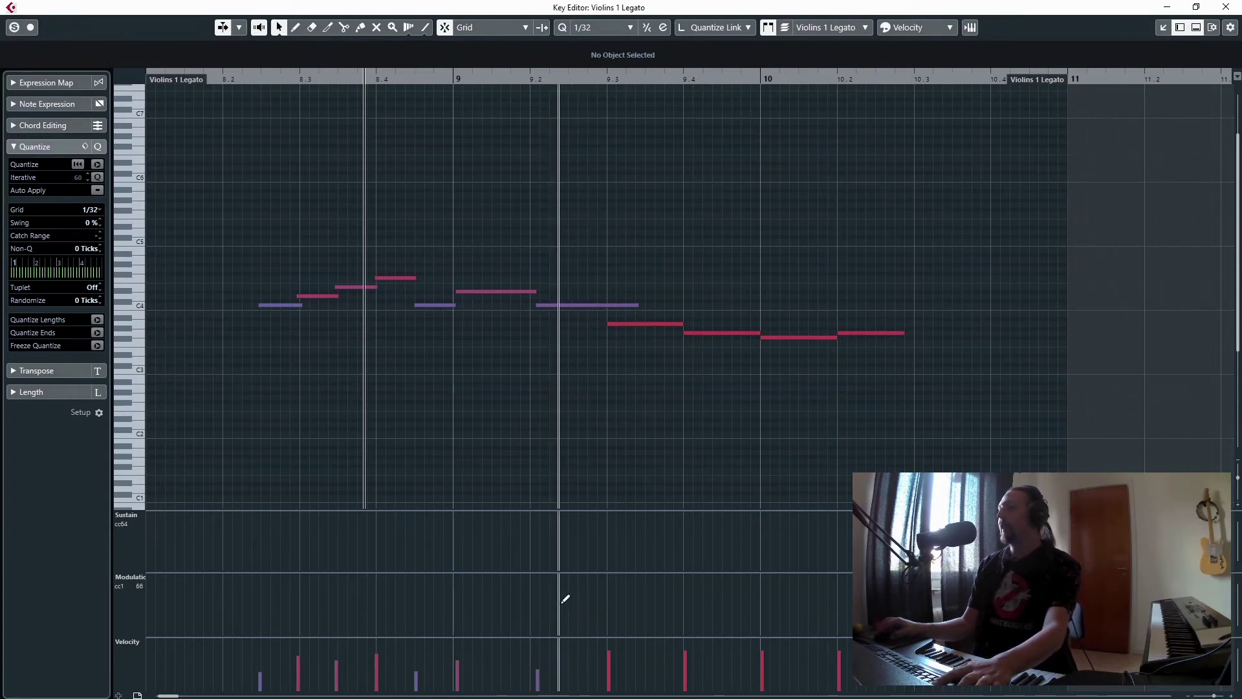
Draw a wave-shaped Modulation (CC1) curve from about 9.2 to 10.3 and play the part from 9.3
mouse_move(560, 597)
mouse_down()
mouse_move(616, 587)
mouse_move(762, 628)
mouse_move(808, 625)
mouse_move(895, 587)
mouse_up()
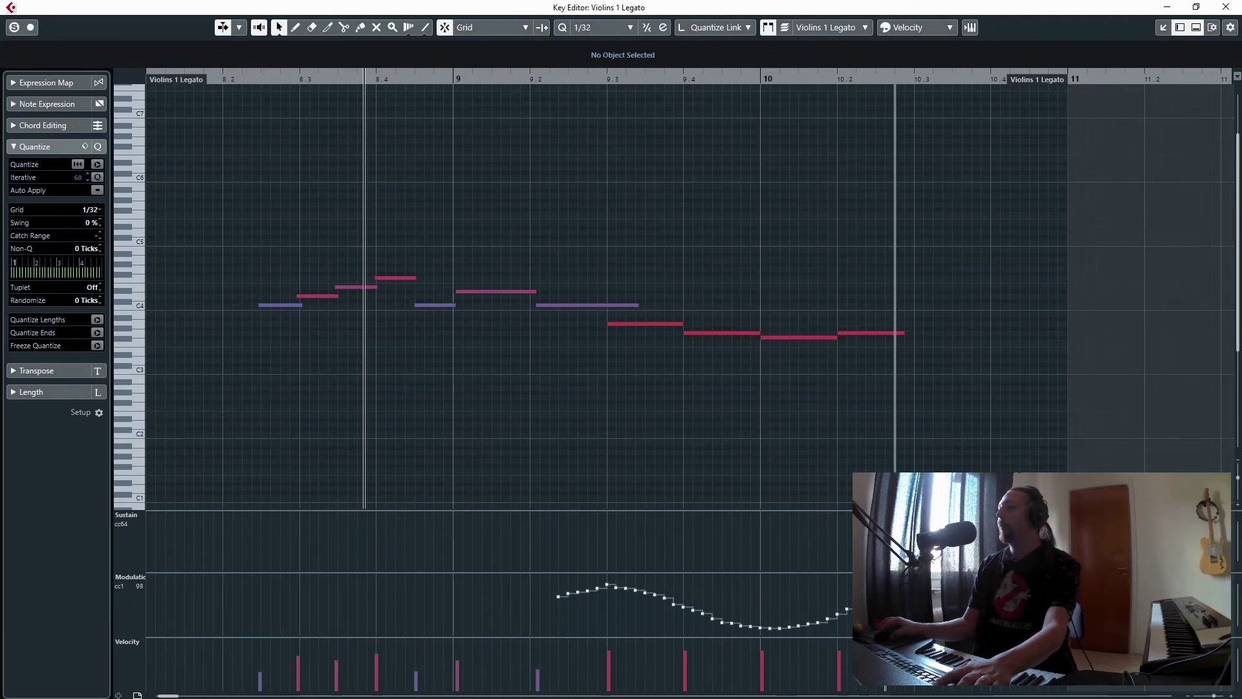
click(613, 120)
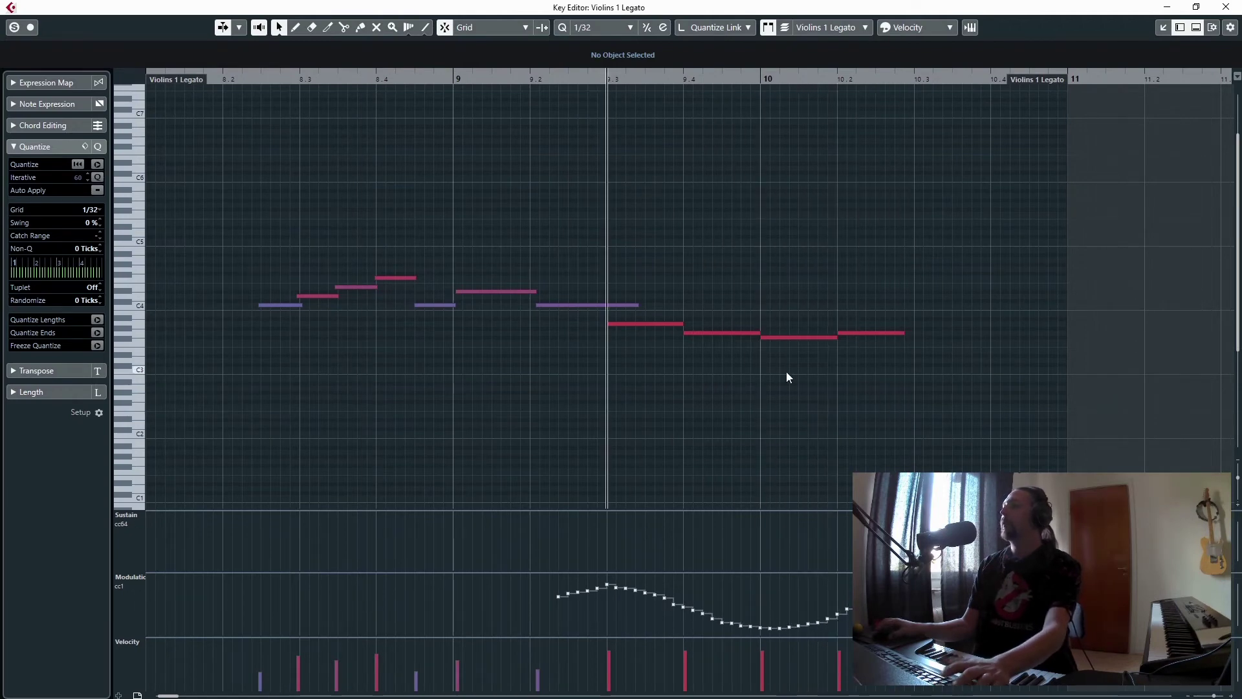
key(space)
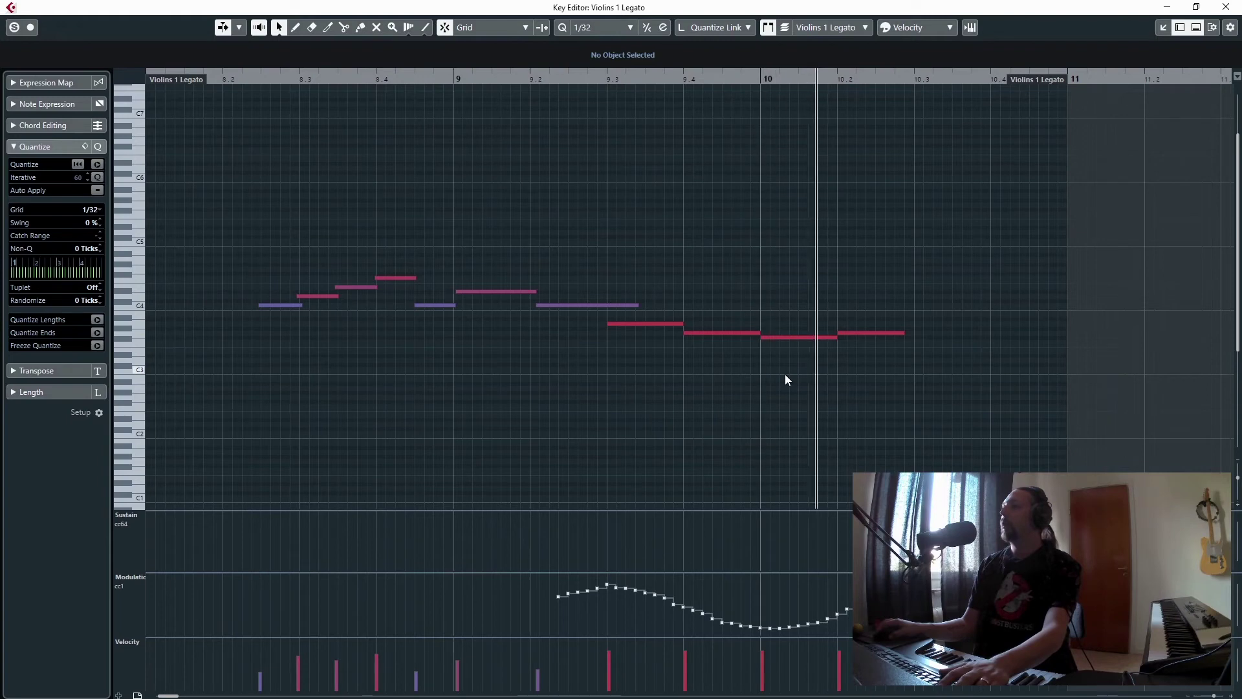
Delete all notes and the Modulation curve from the Violins 1 Legato part, set the position to 8.2, and close the Key Editor
drag(908, 405, 262, 221)
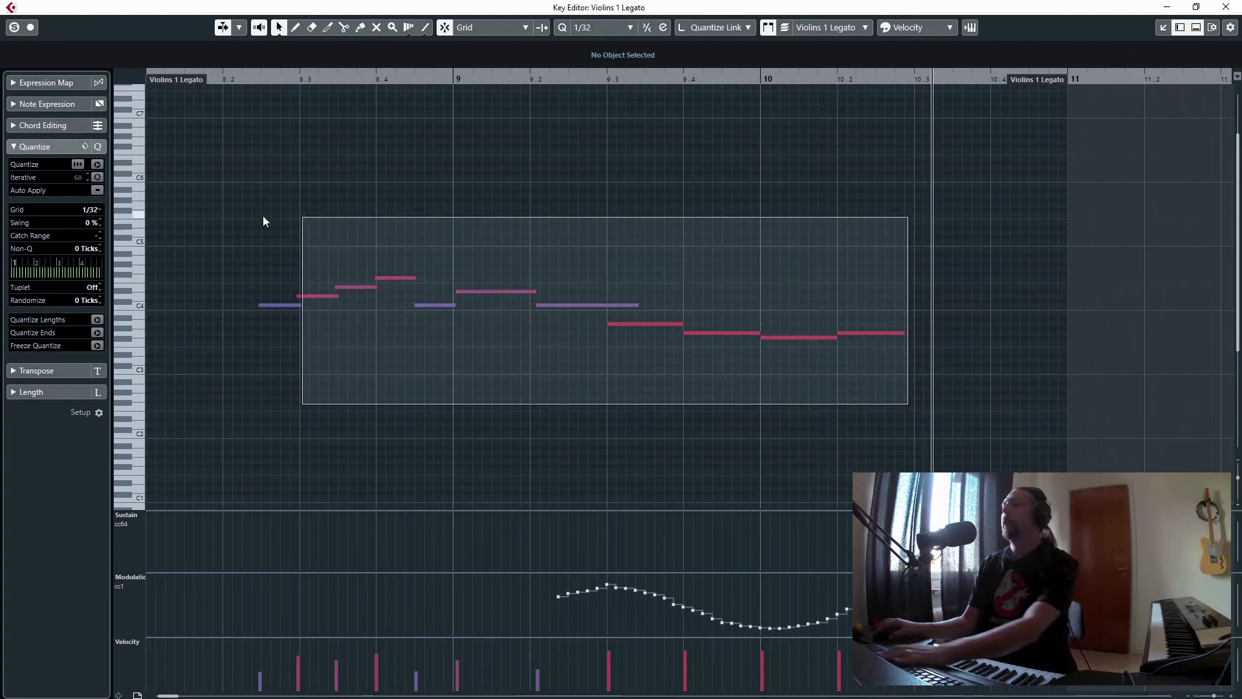
key(Delete)
drag(489, 579, 857, 602)
key(Delete)
key(Delete)
click(224, 78)
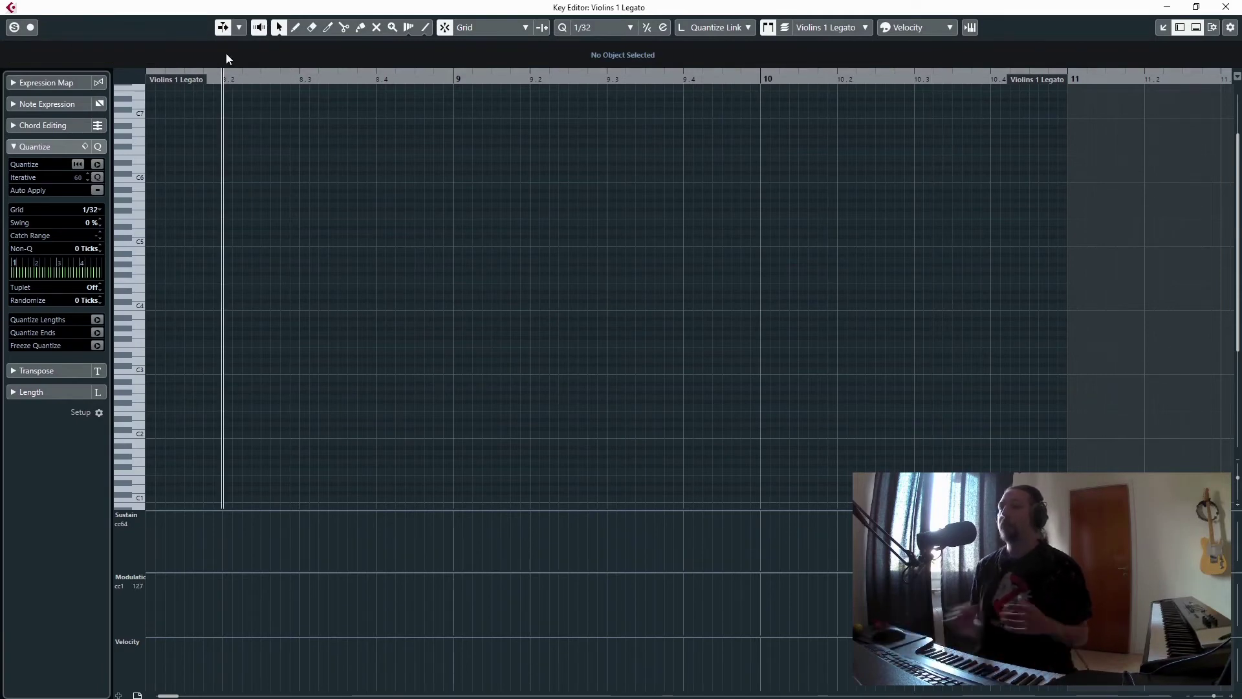
click(1228, 8)
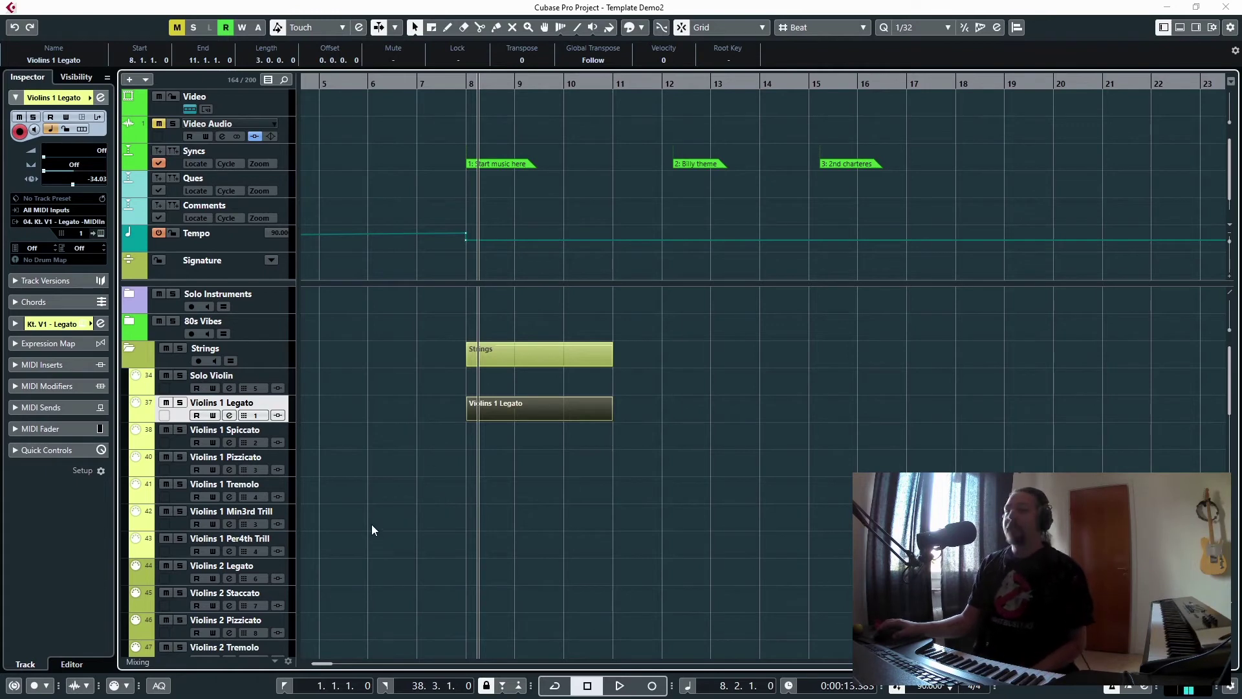
Select the Violins 2 Legato and Violins 1 Legato tracks alternately to compare their sound and panning
scroll(371, 524, down, 4)
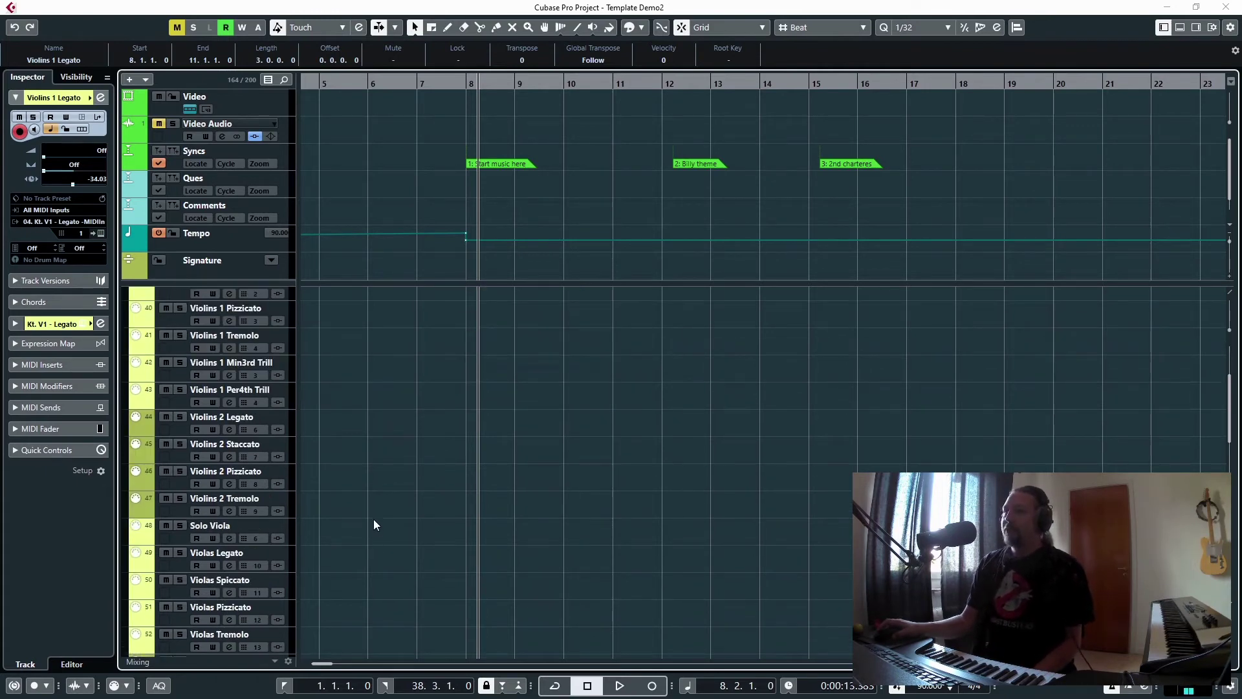
scroll(349, 492, up, 4)
scroll(215, 540, down, 2)
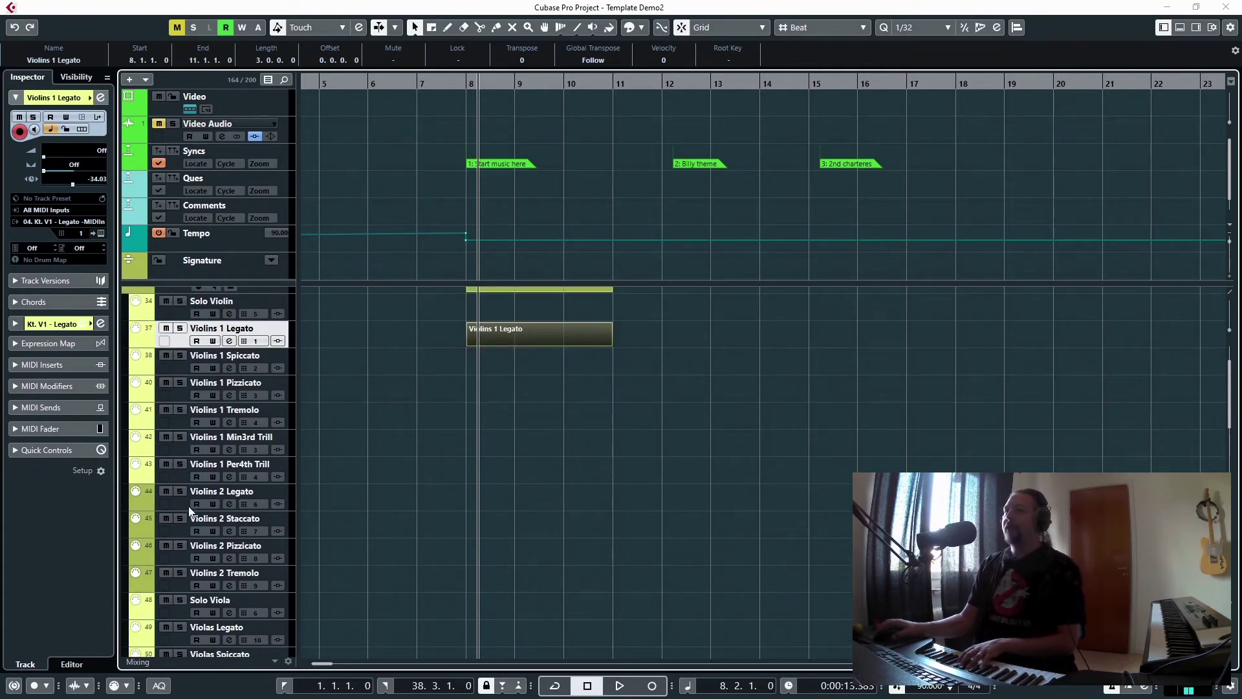
click(181, 503)
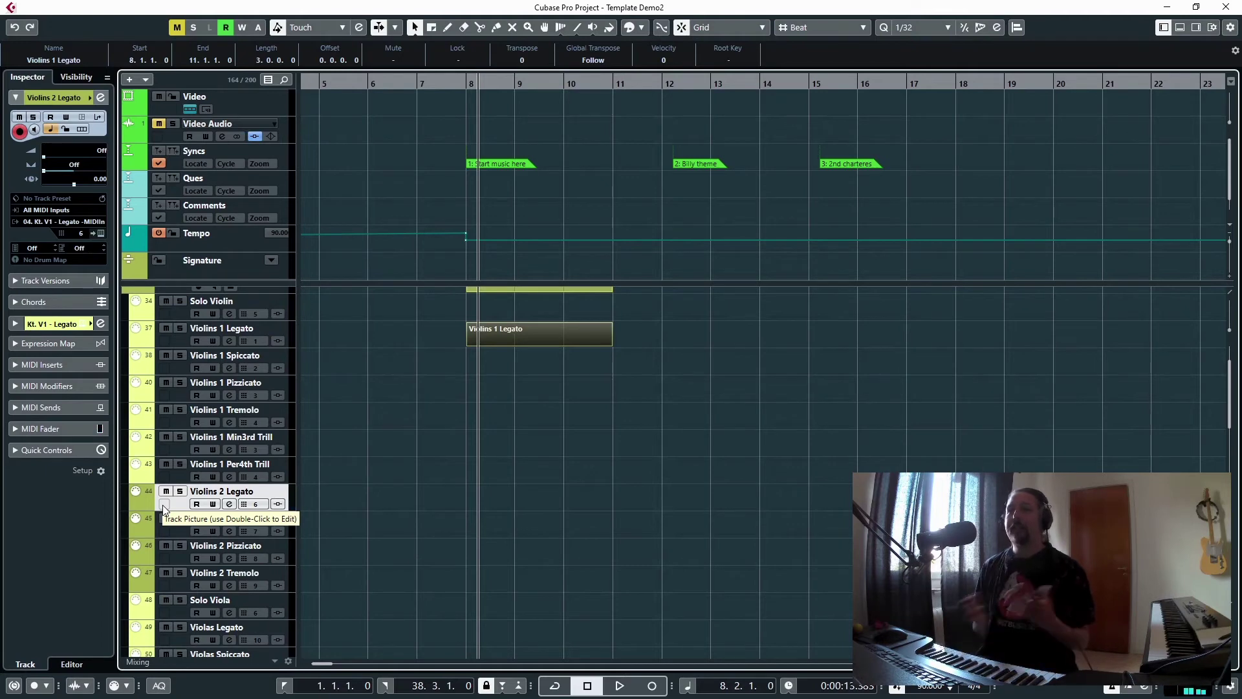
click(179, 336)
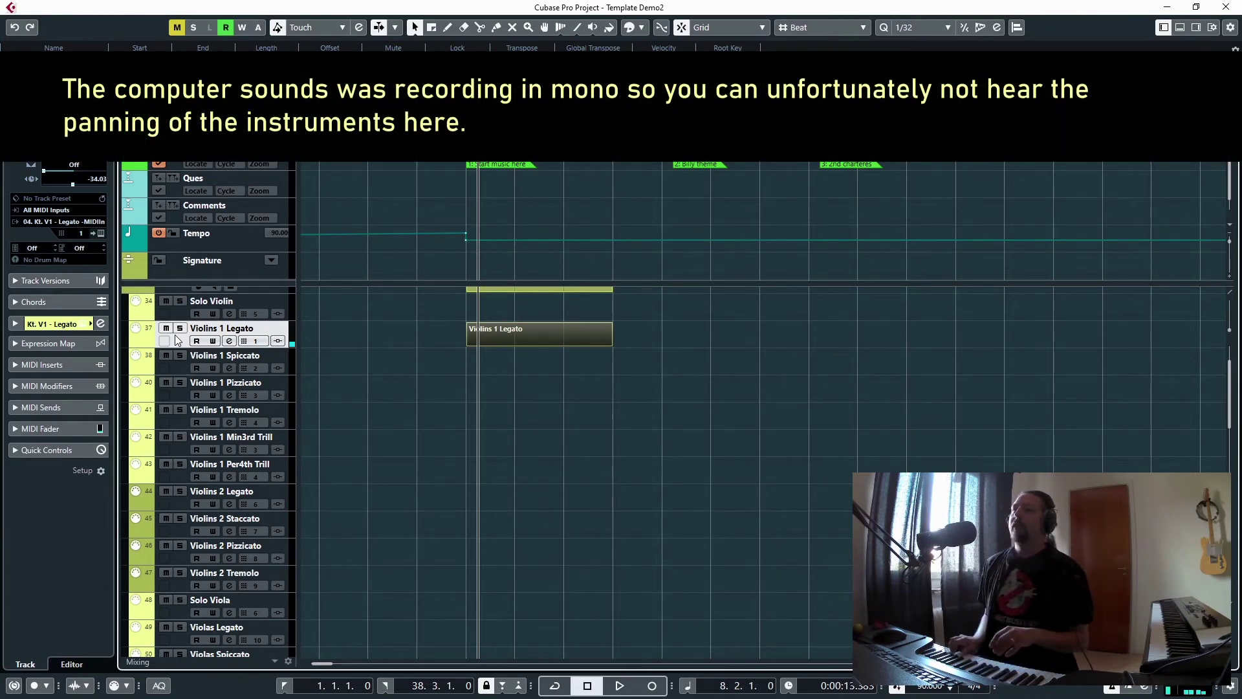
click(181, 506)
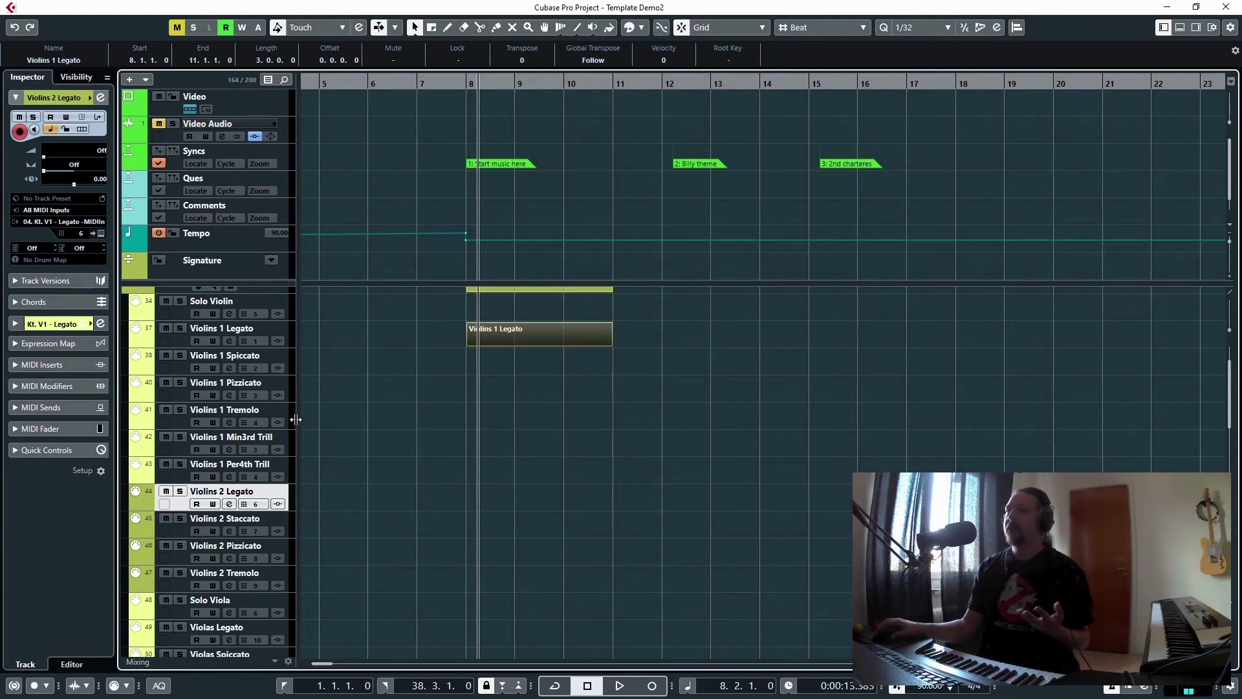
Select the Violas Legato, Celli Legato and Basses Legato tracks one after another to audition the lower string sections
scroll(266, 480, down, 5)
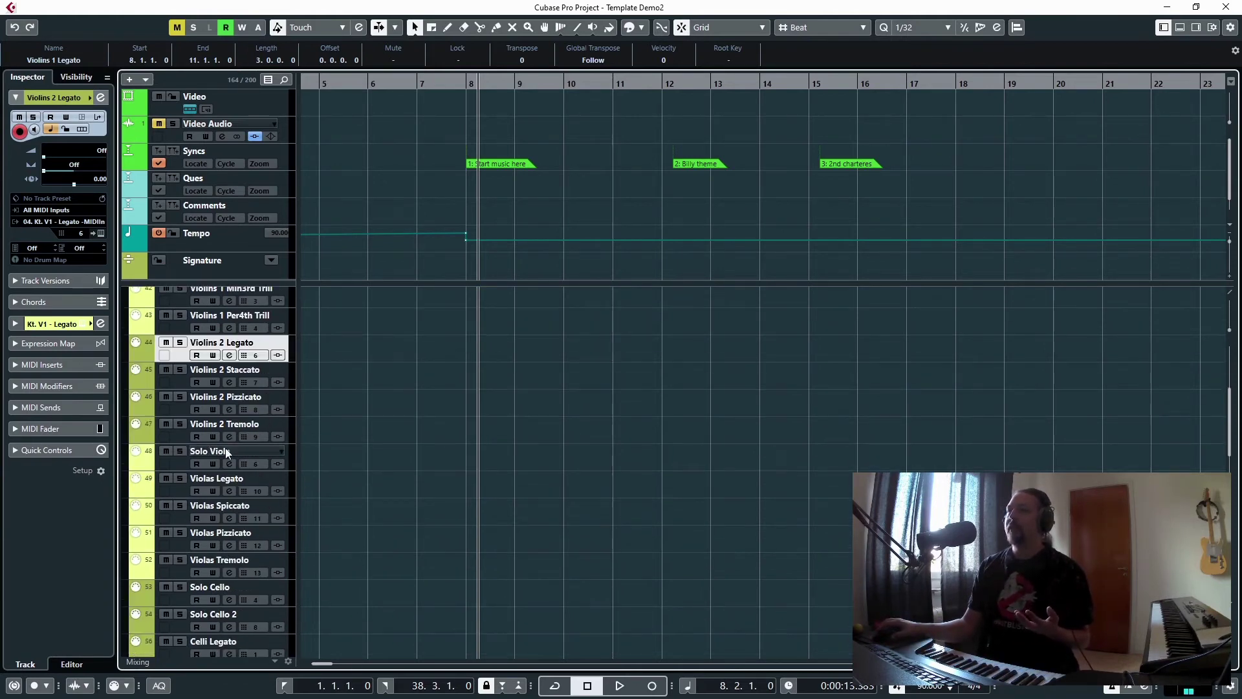
click(176, 493)
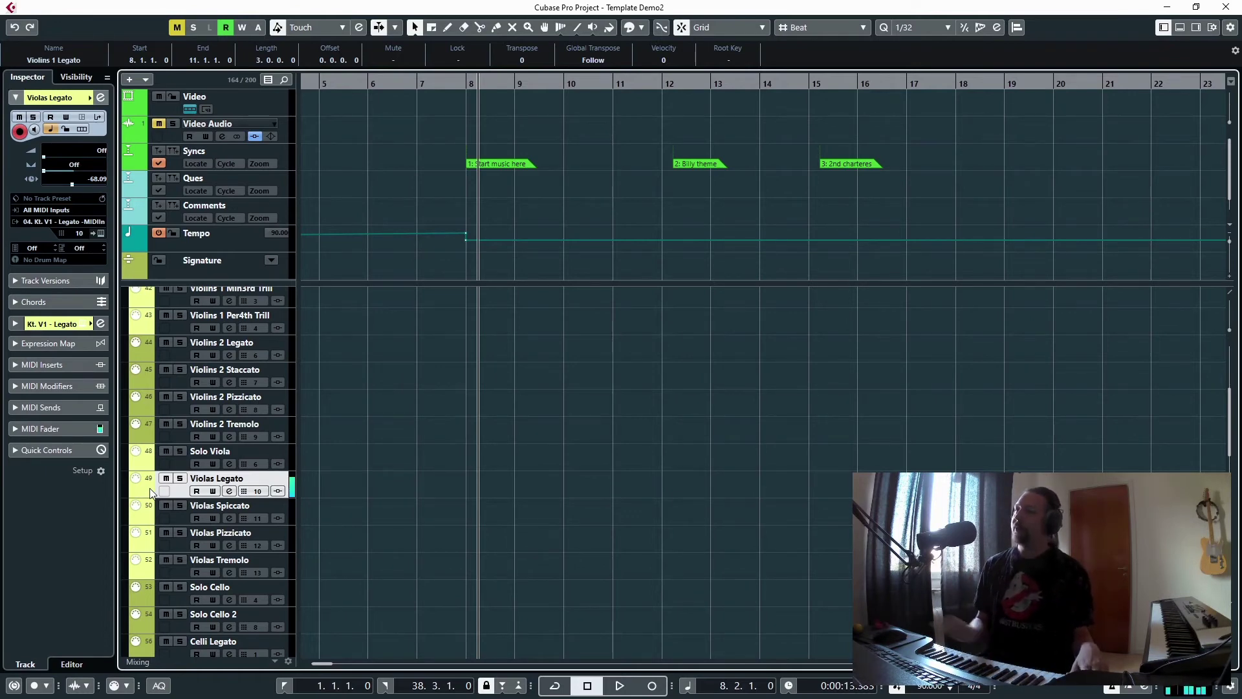
scroll(204, 589, down, 2)
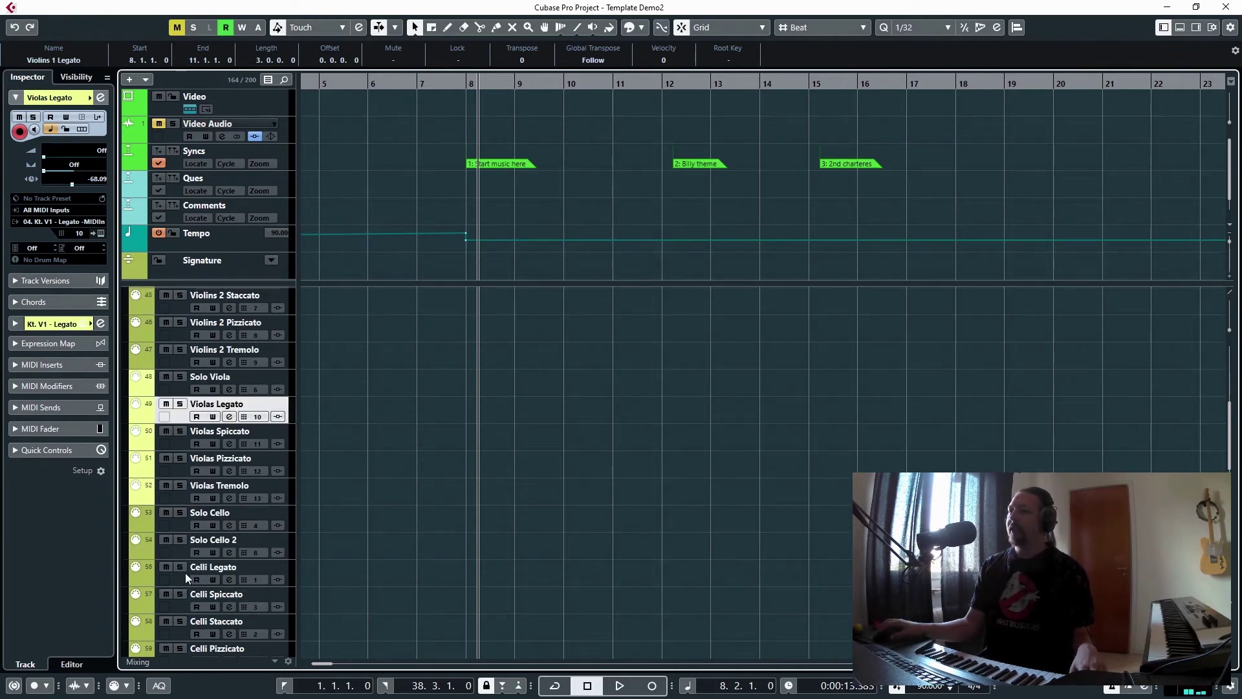
click(185, 572)
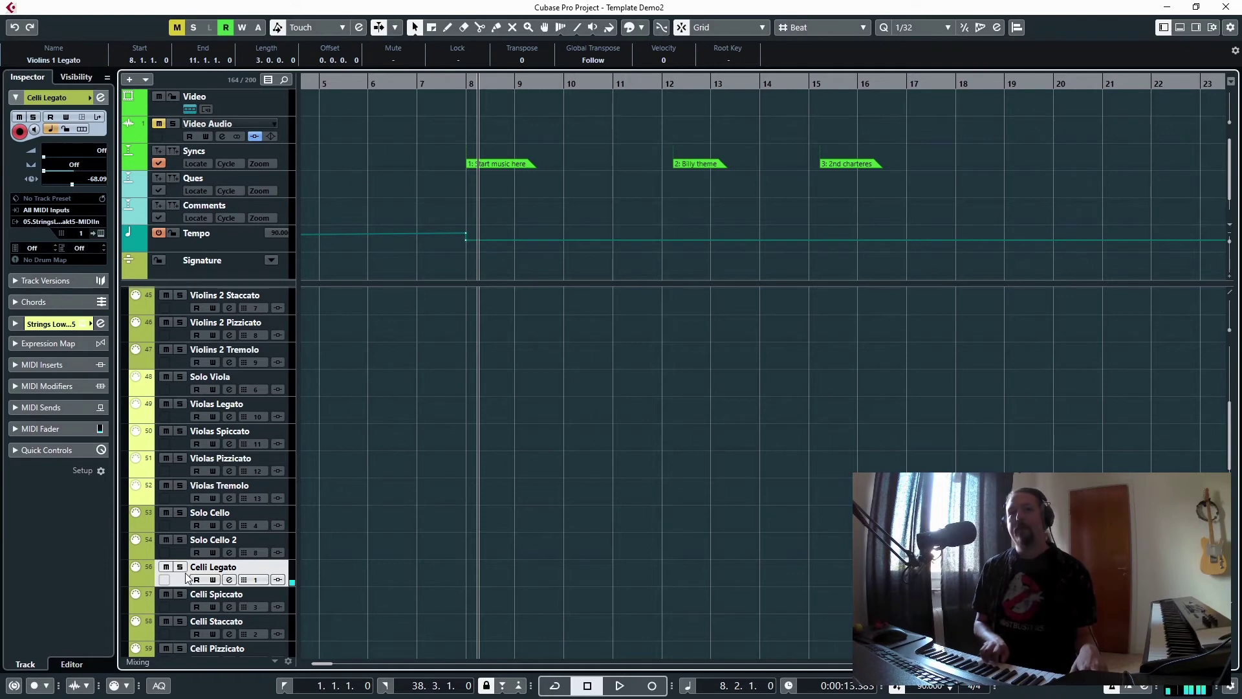
scroll(185, 573, down, 6)
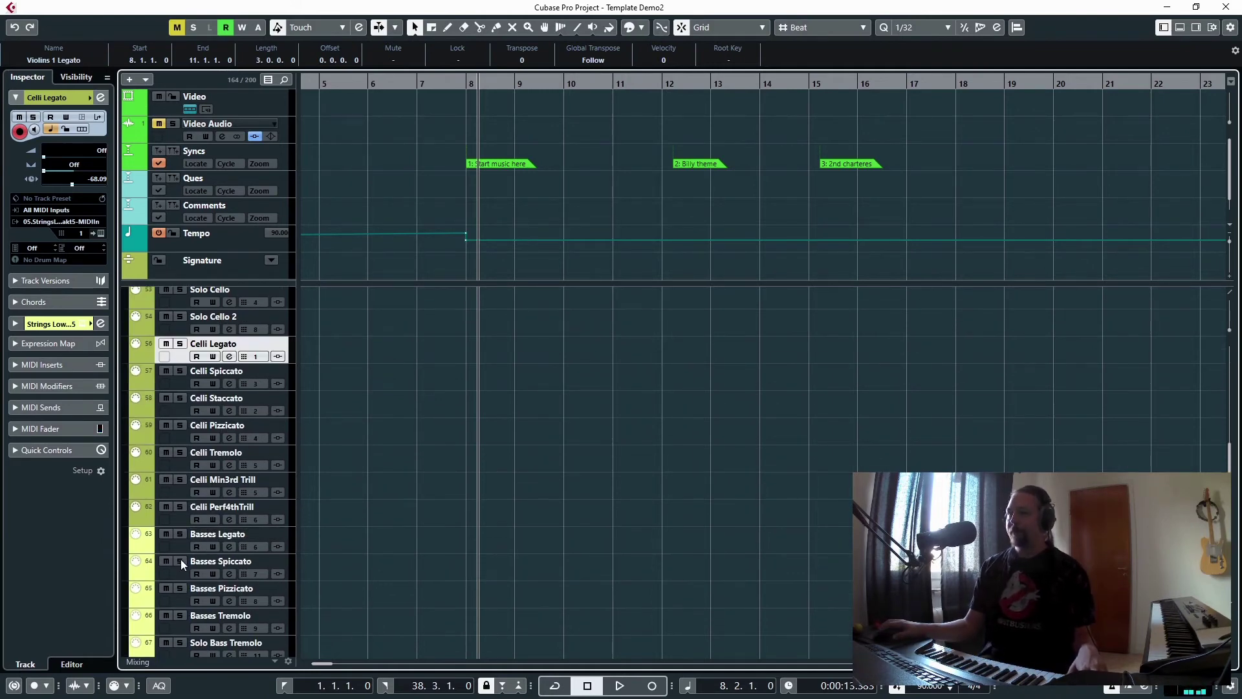
click(182, 550)
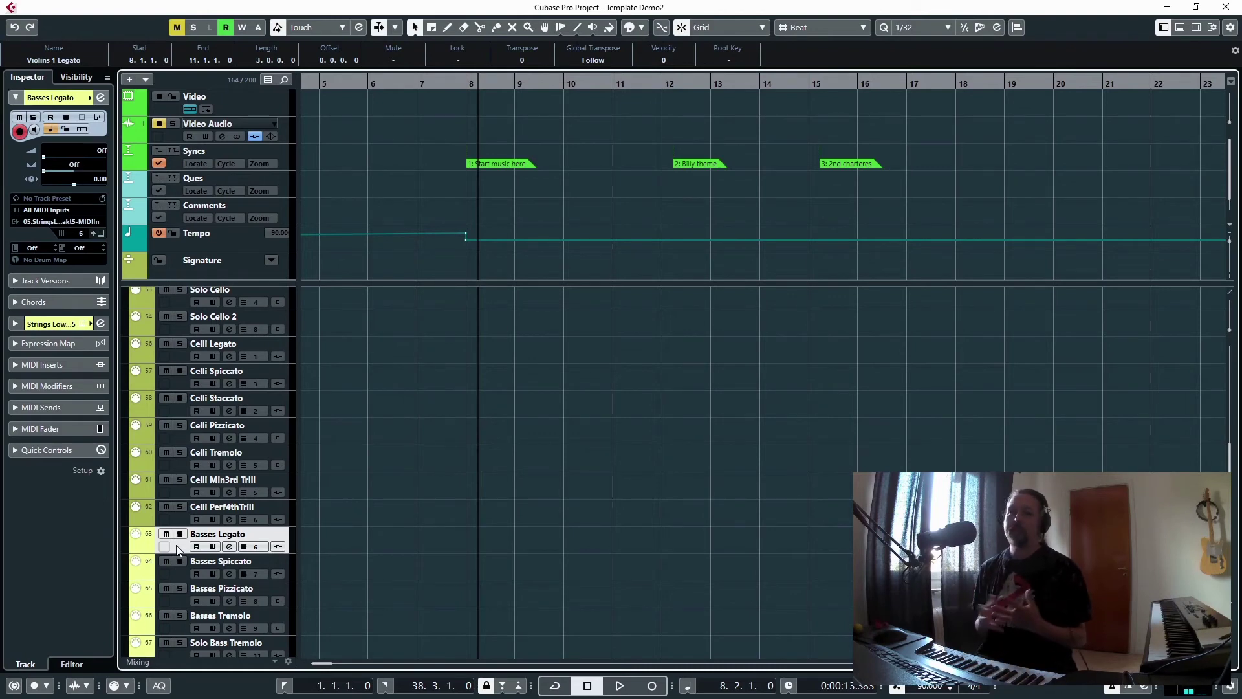
Compare the Violins 1 Legato and Spiccato tracks with Violins 2 Legato and Staccato by selecting each in turn
scroll(357, 425, up, 10)
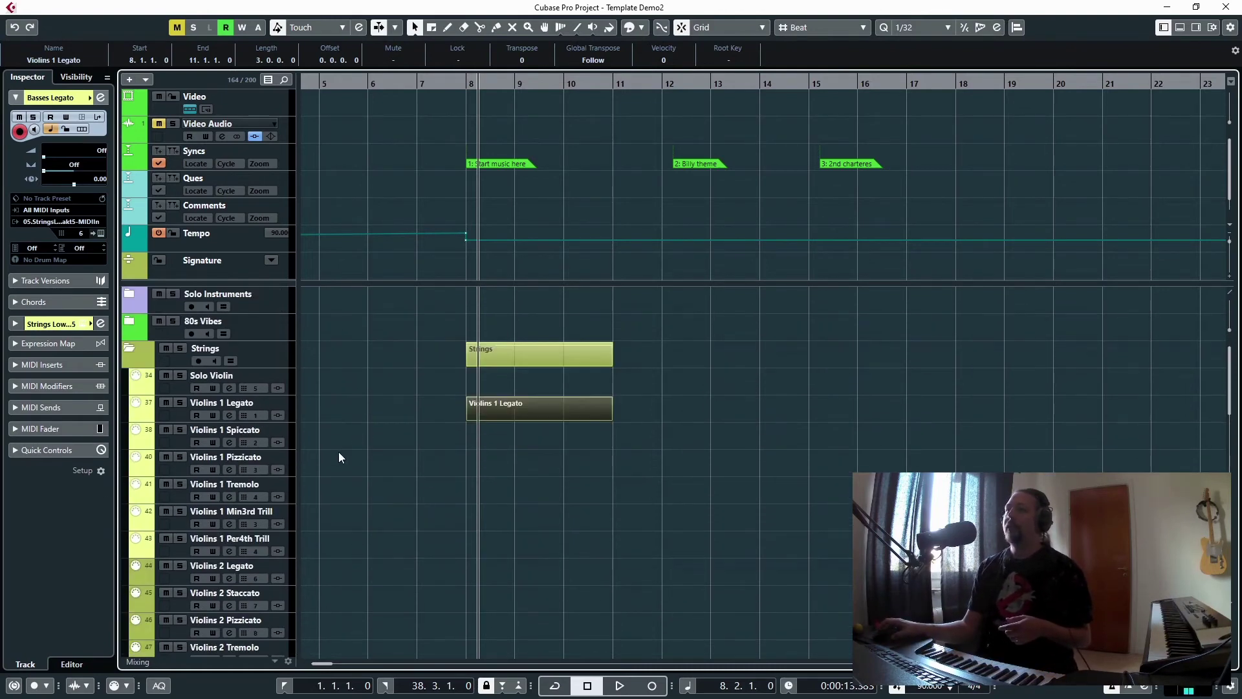
click(287, 412)
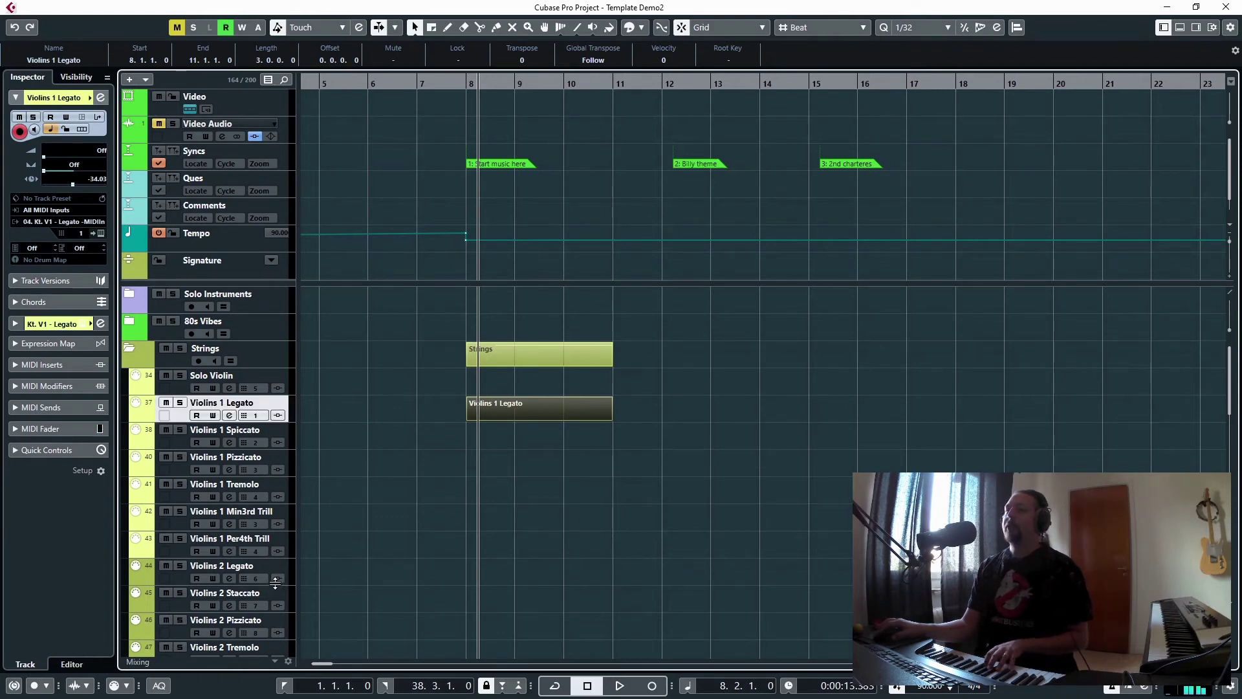
click(286, 575)
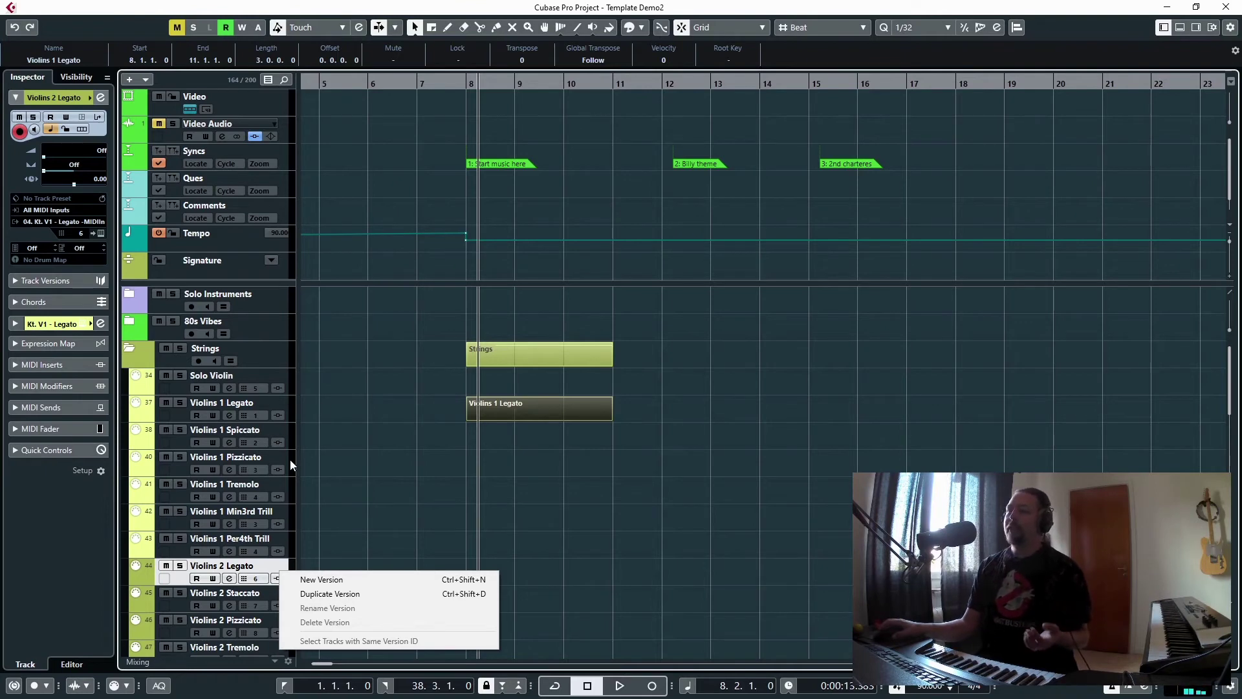
click(301, 403)
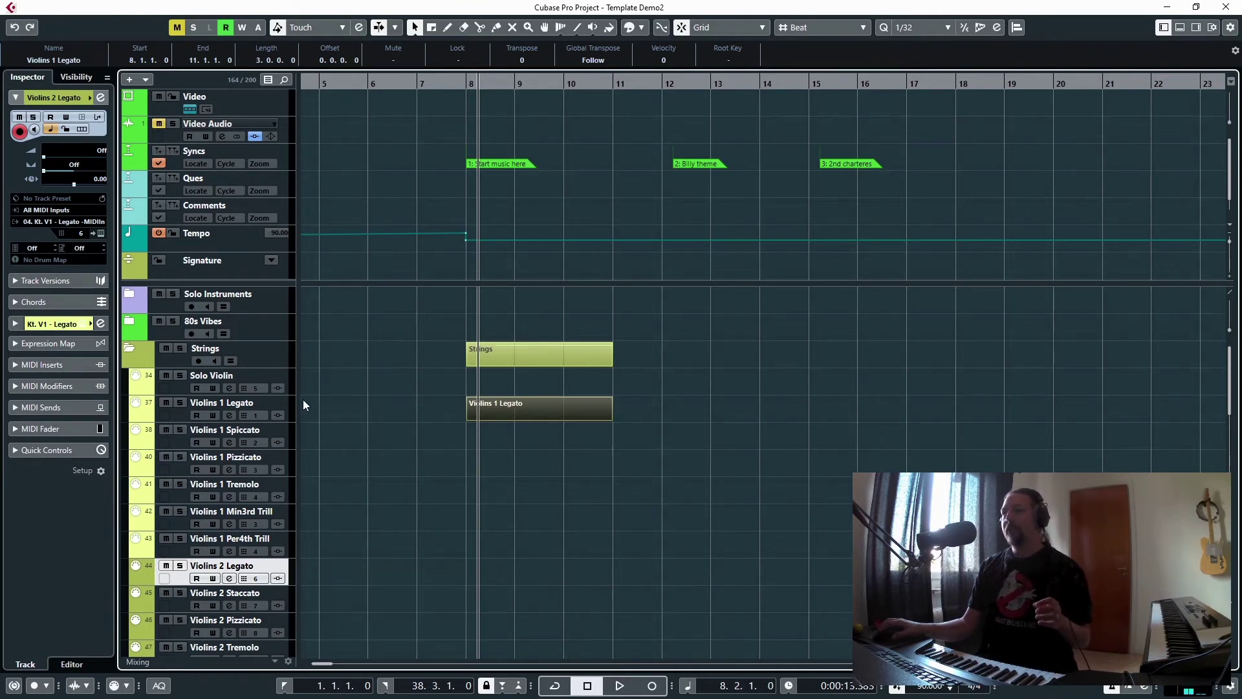
click(289, 440)
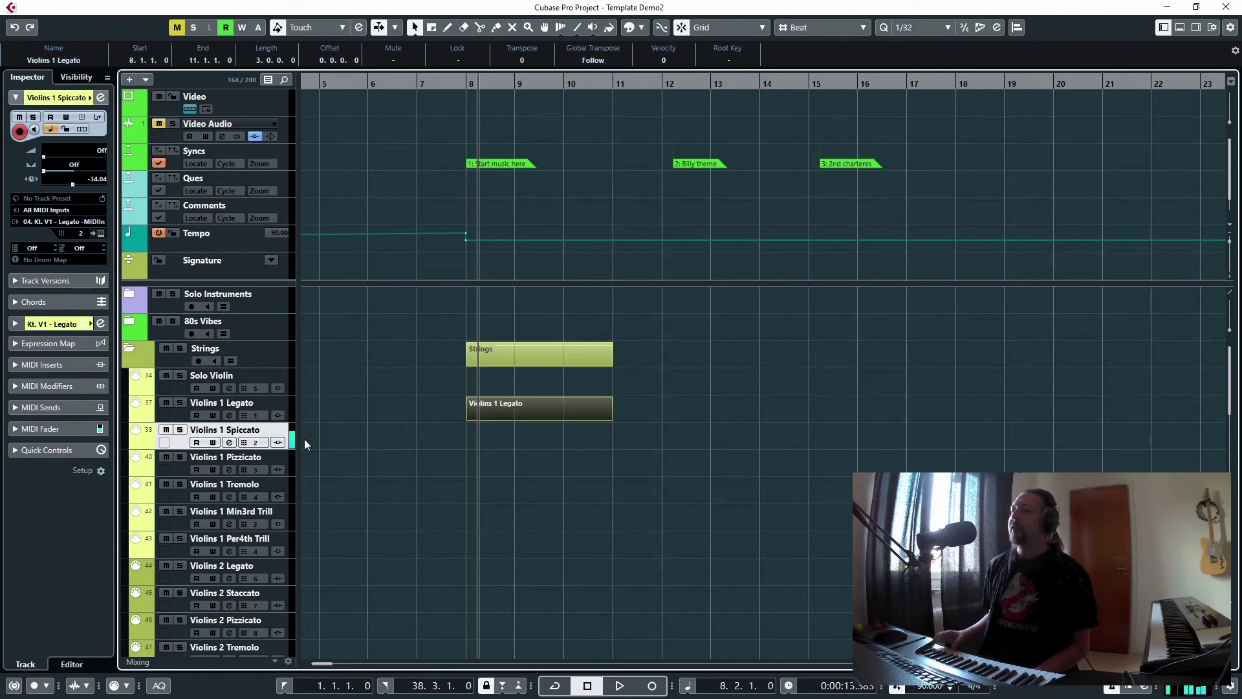
click(184, 580)
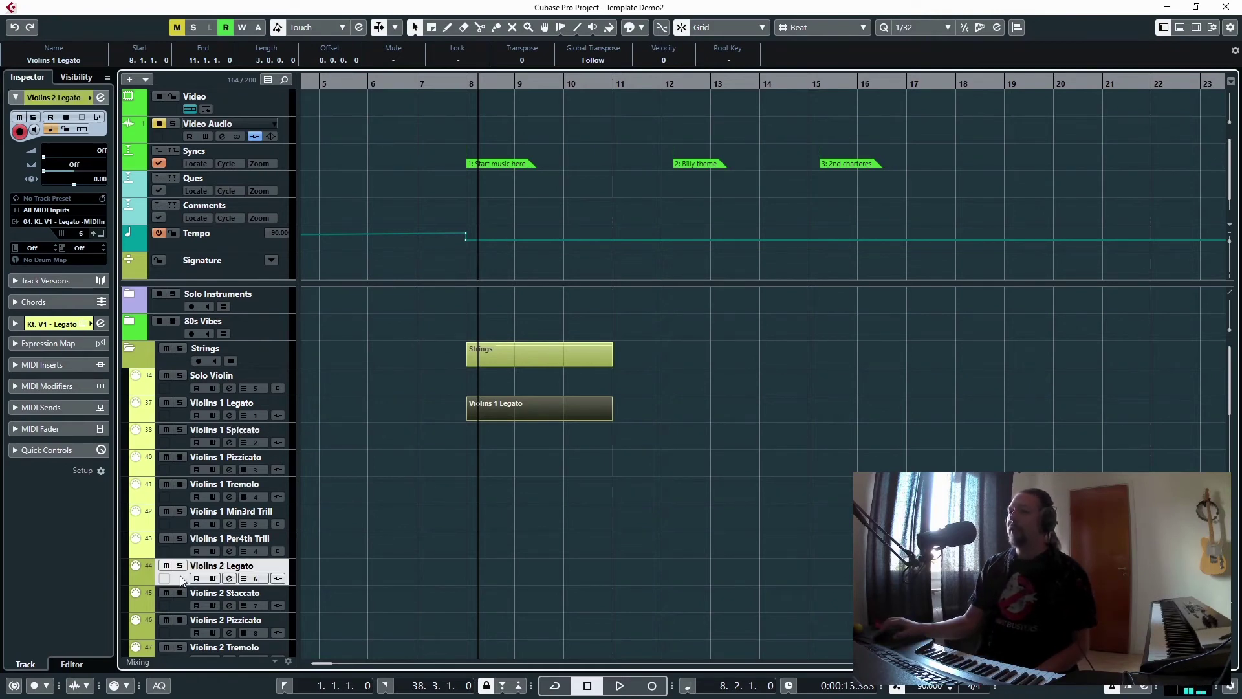
click(182, 606)
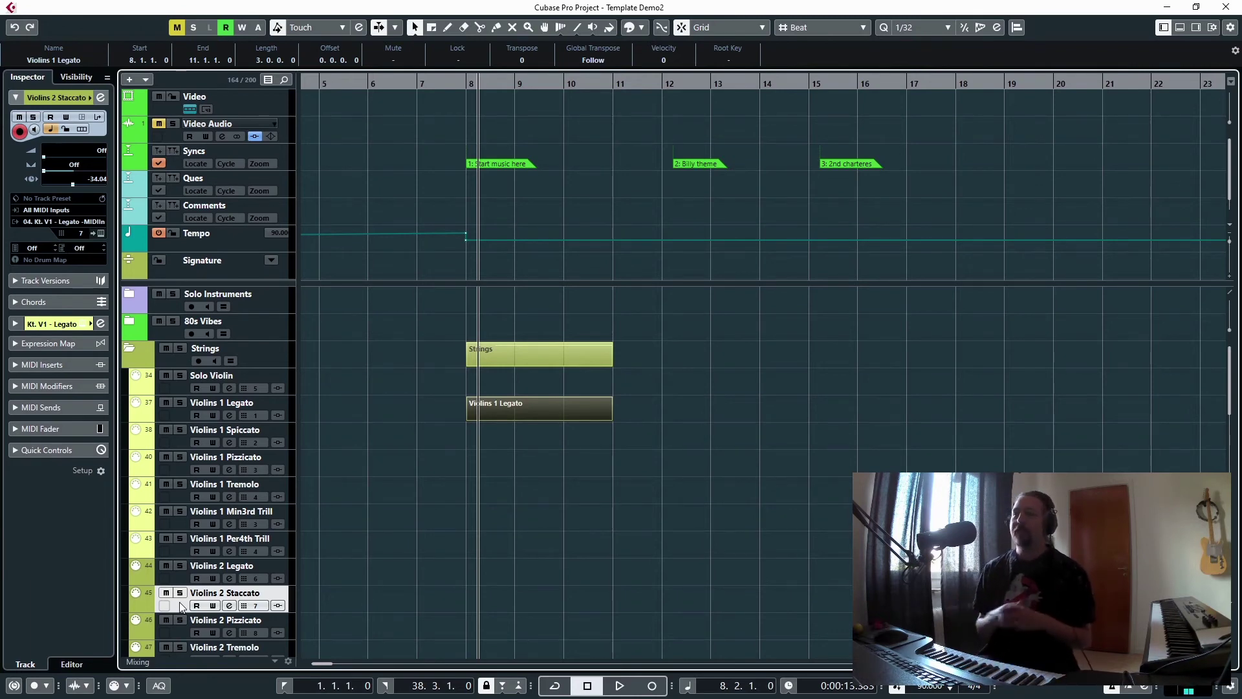
Go through the ensemble string tracks, selecting Trill Maj2nd, Flautando, Harmonics, Pizzicato Bartok and Short Staccato in turn
scroll(344, 527, down, 6)
scroll(346, 535, down, 9)
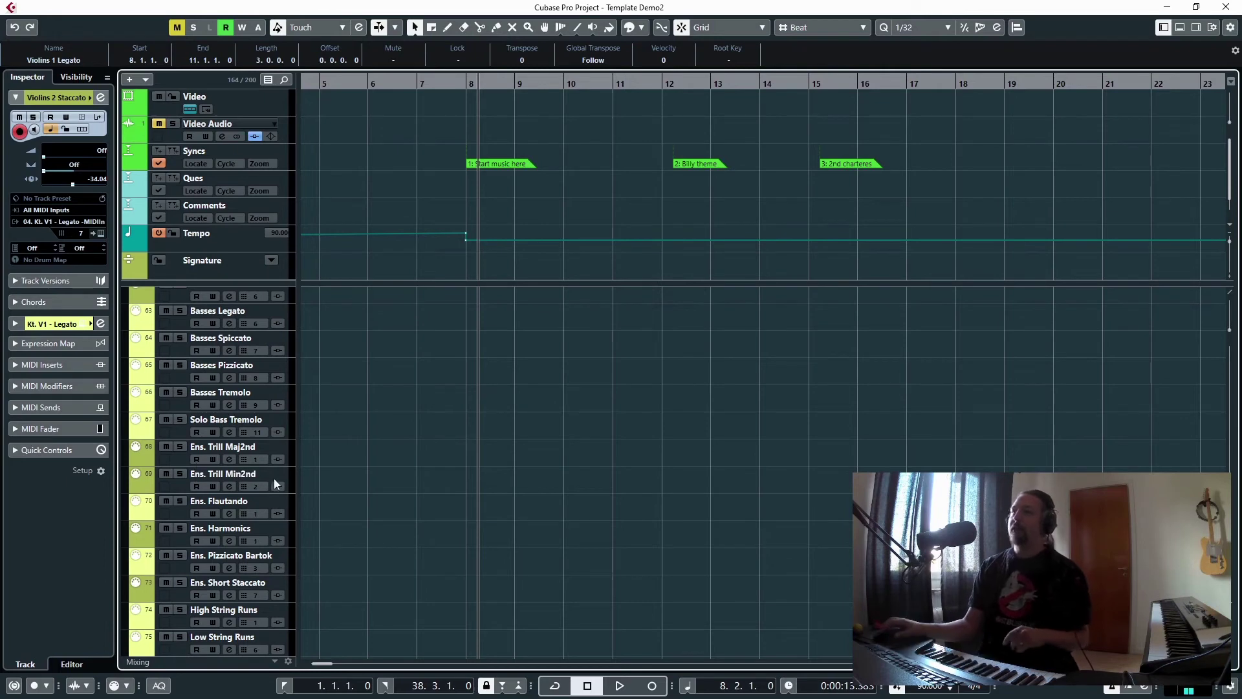
click(183, 462)
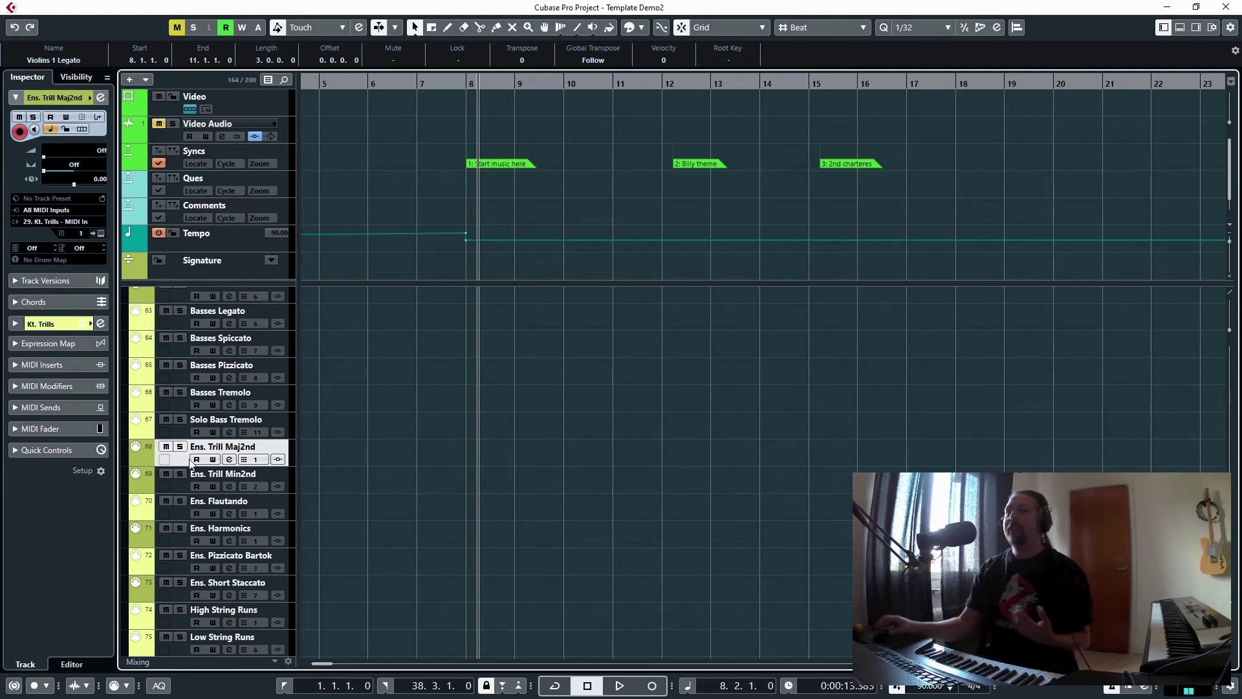
click(180, 512)
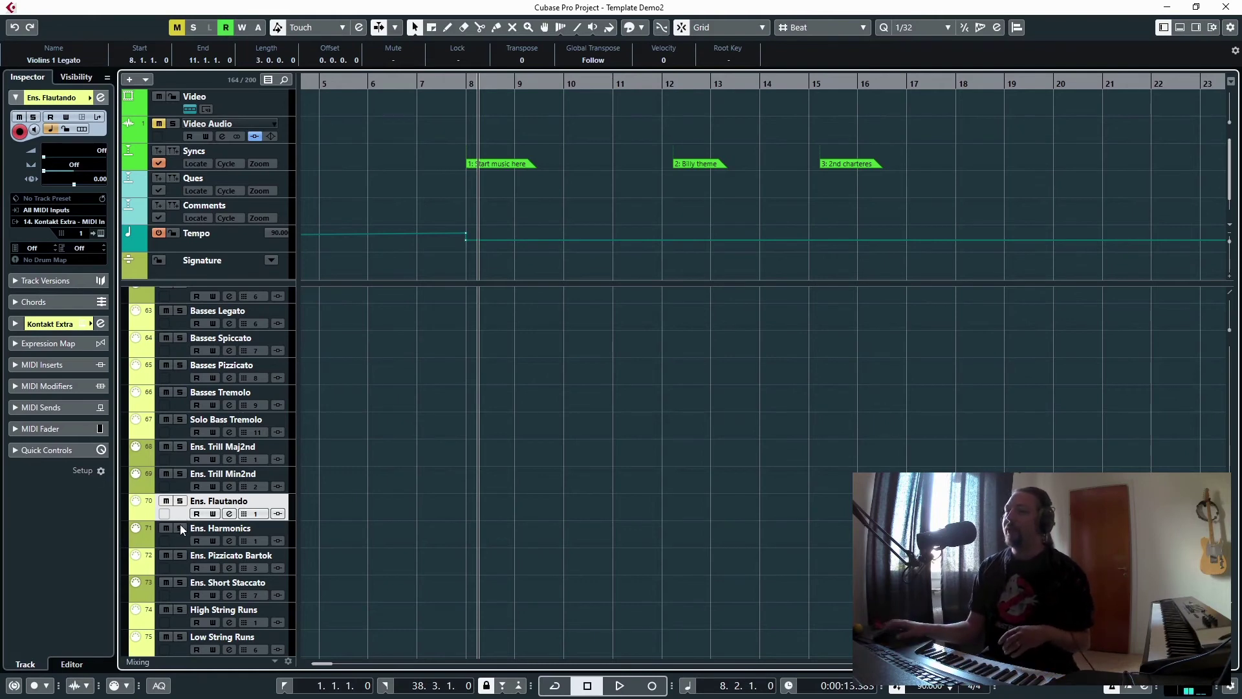
click(182, 540)
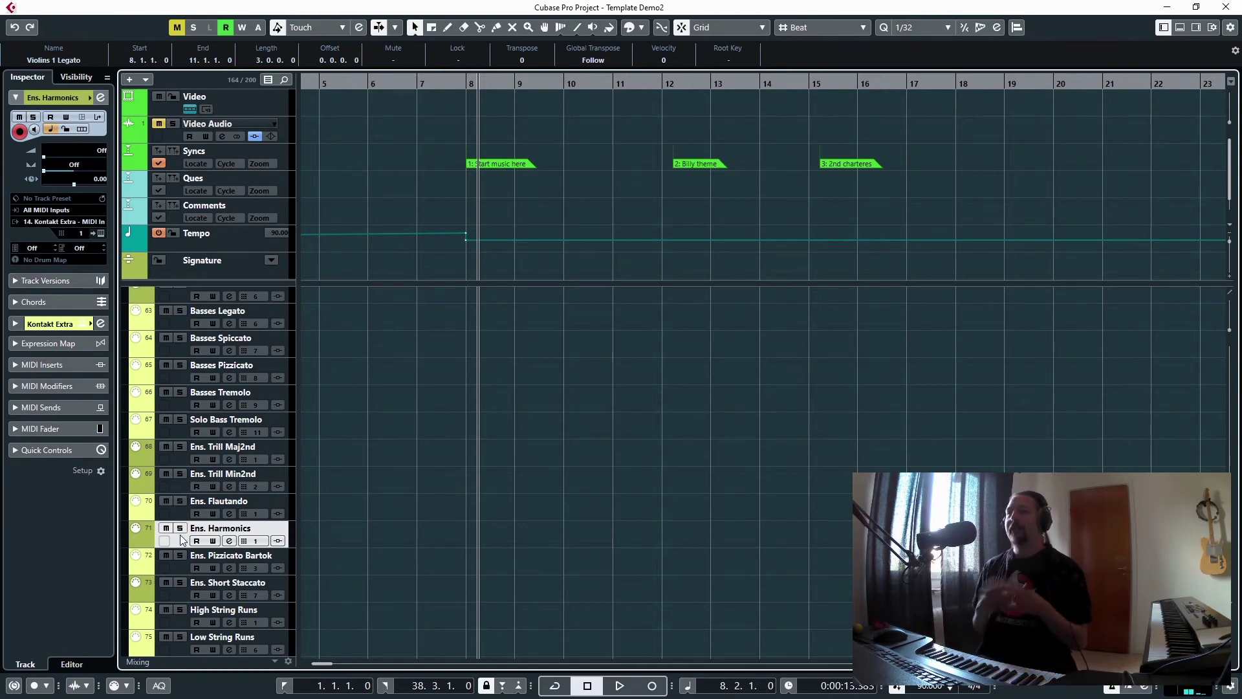
click(182, 563)
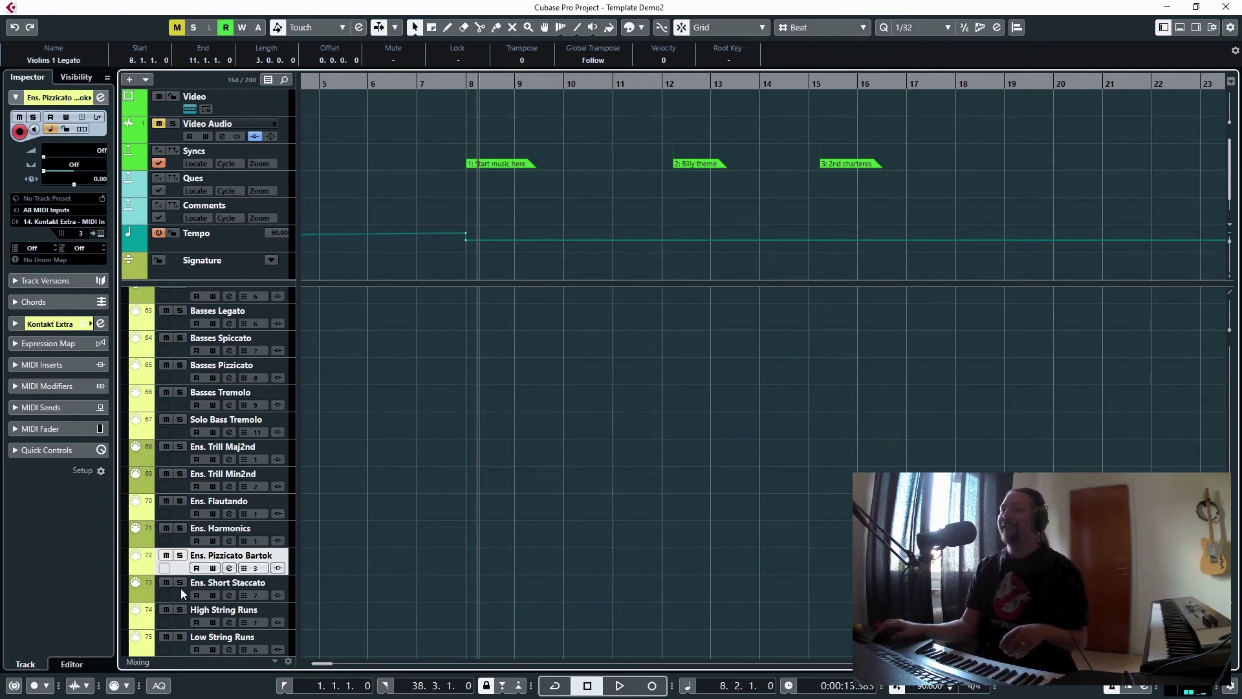
click(180, 593)
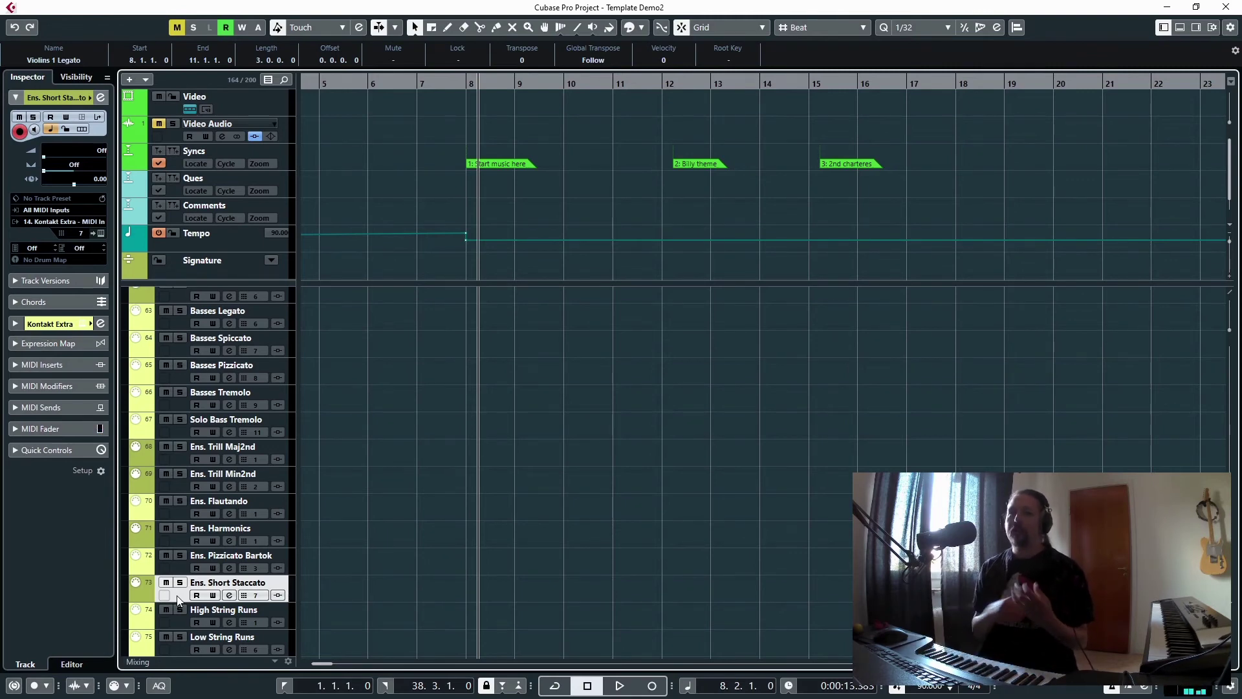
Select the High String Runs track near the end of the Strings folder to audition it
scroll(270, 581, down, 2)
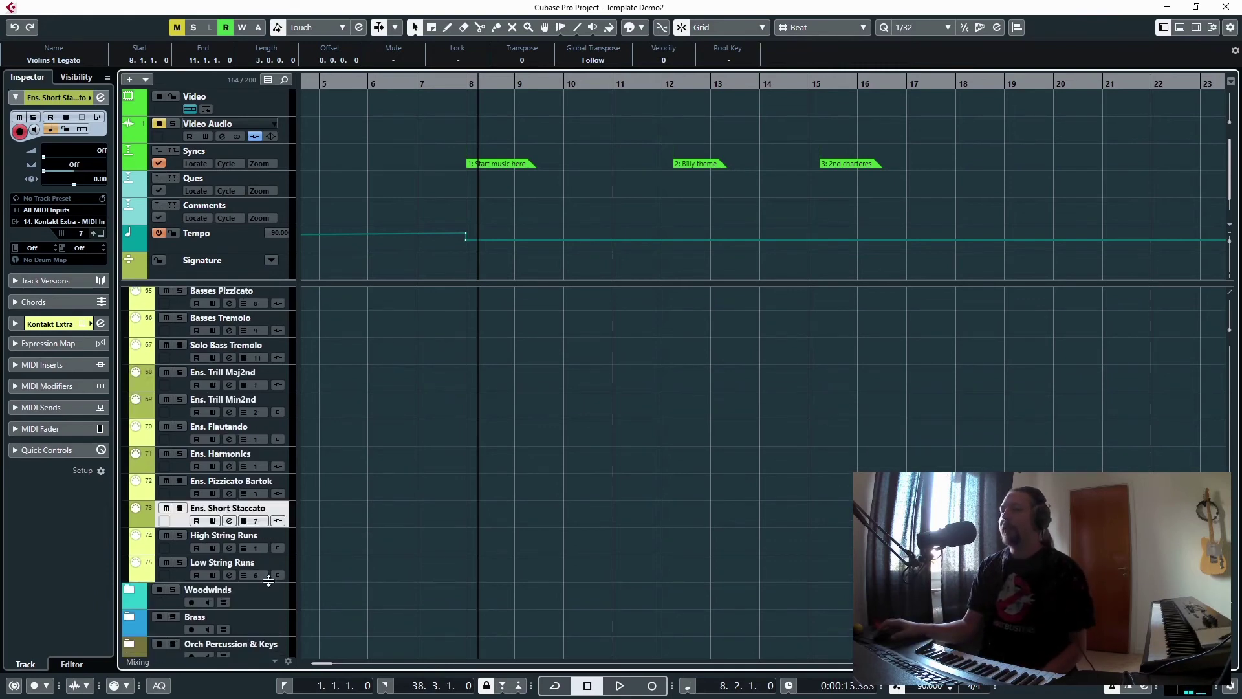
scroll(146, 537, down, 2)
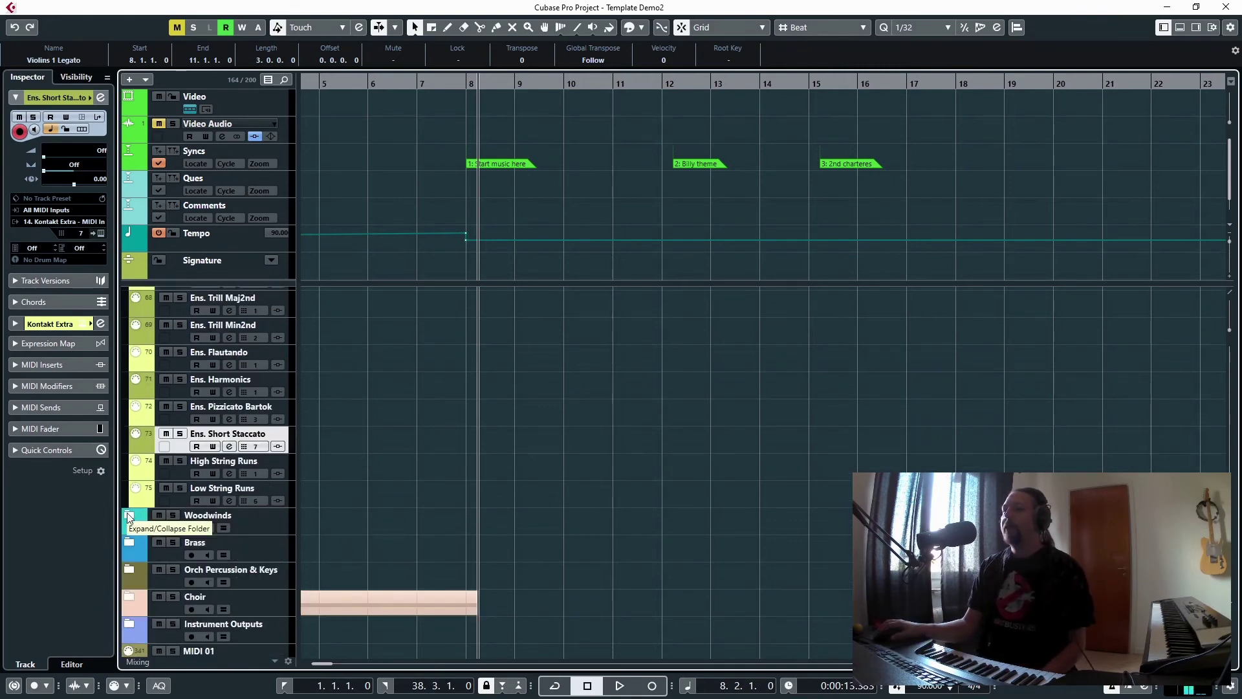
click(184, 474)
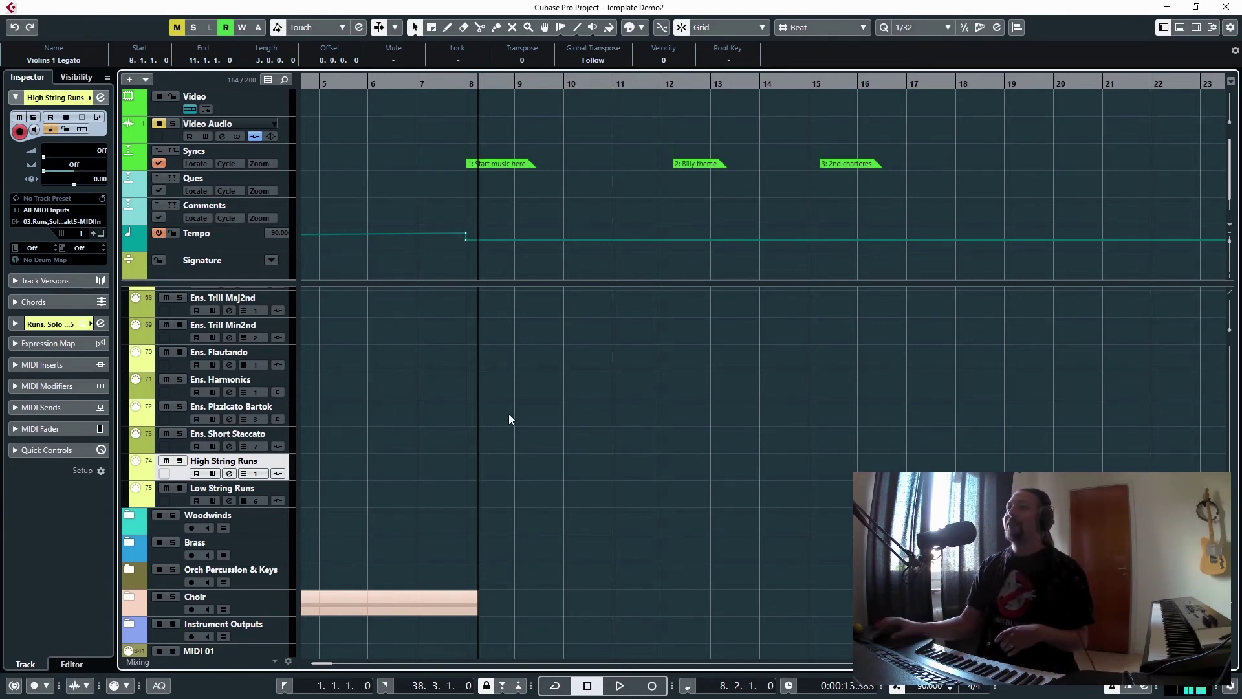
Remove the lower tempo point at bar 8 from the Tempo track and set the playback position to bar 8
click(471, 246)
key(ctrl+z)
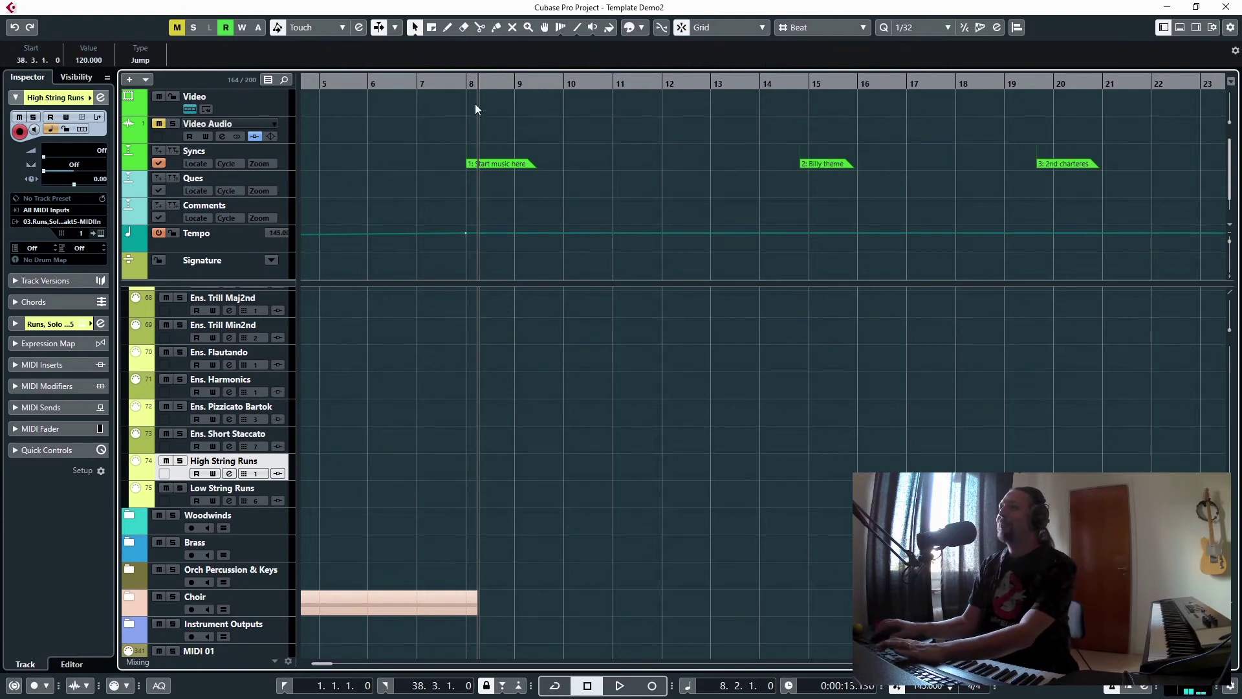
click(460, 84)
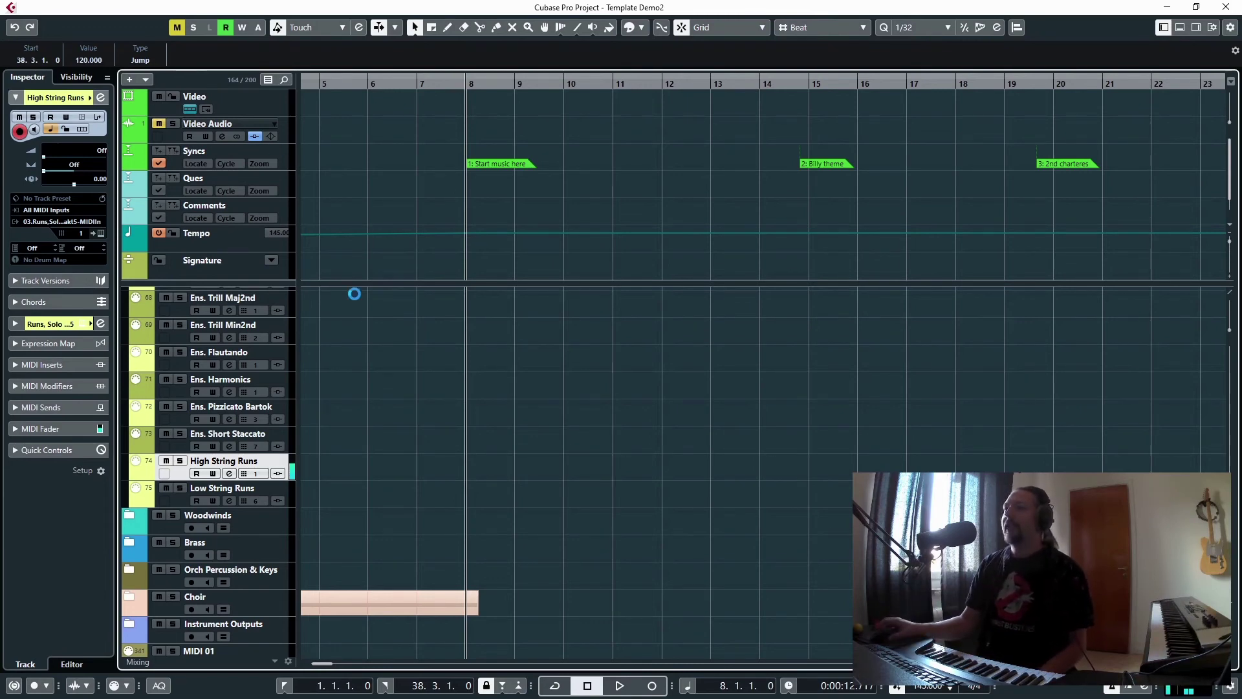
Return to the start of the Strings folder and select the Violins 1 Legato track to play it
scroll(369, 445, up, 10)
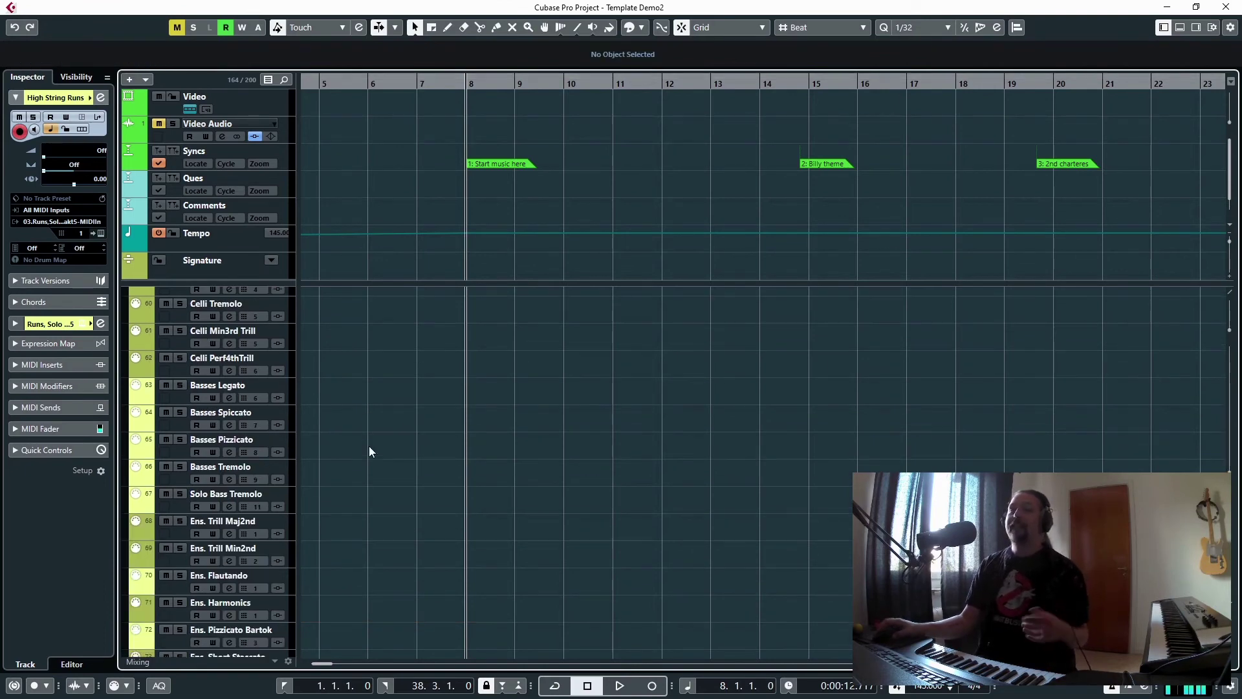
scroll(211, 386, up, 3)
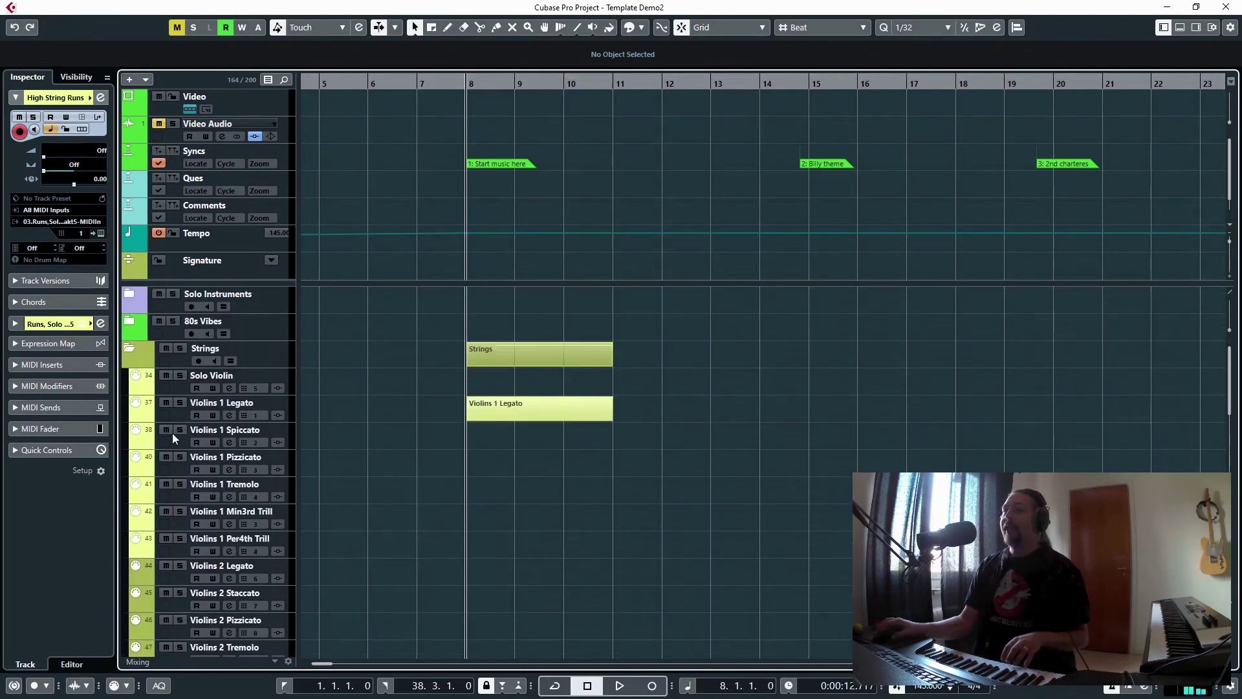
click(175, 417)
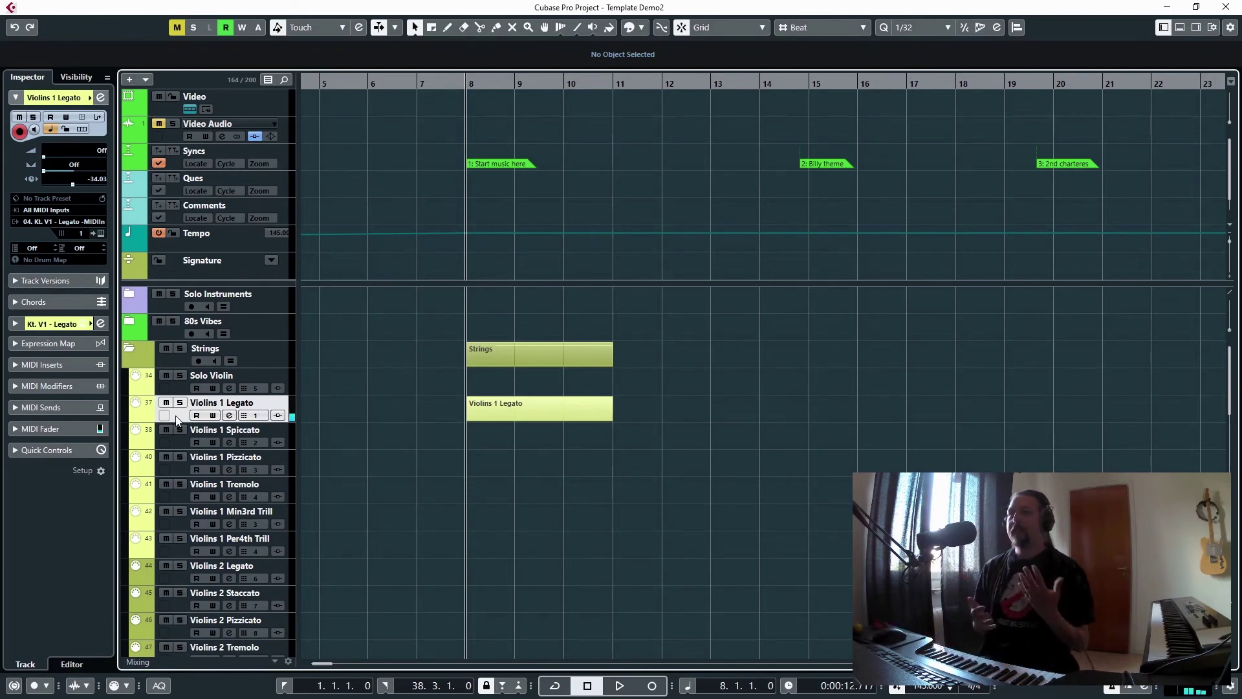
Go down through the Strings folder's tracks and select High String Runs to audition it
scroll(247, 417, down, 5)
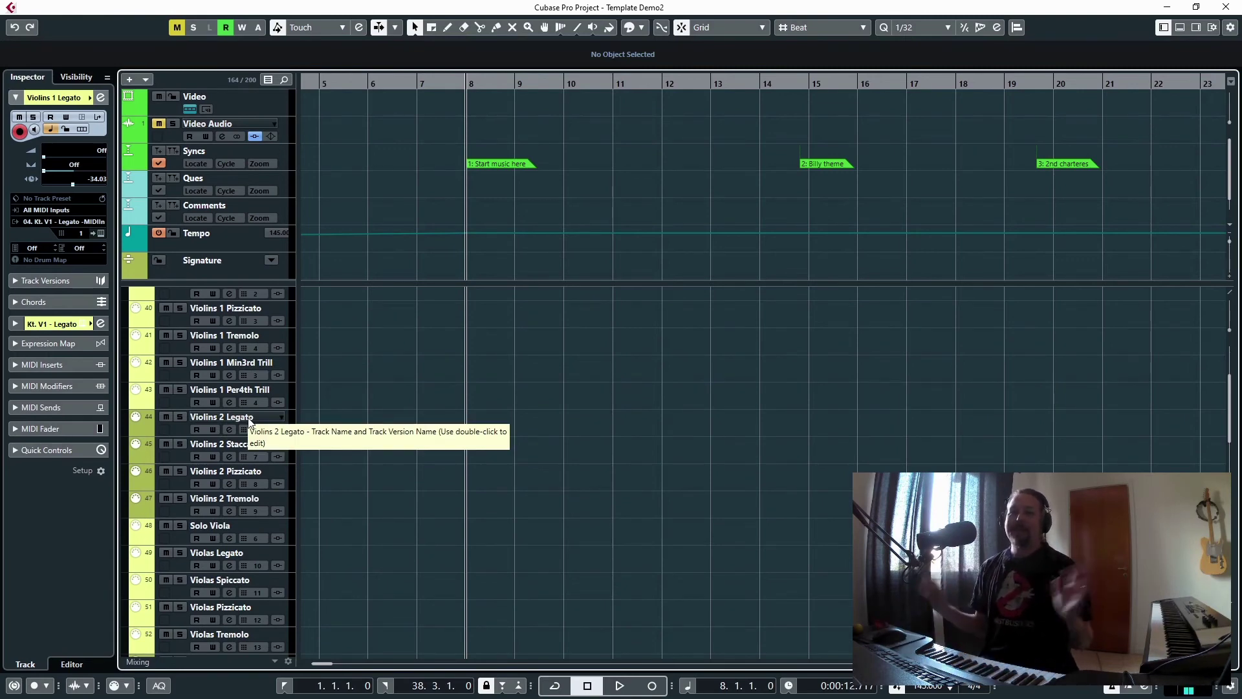
scroll(343, 429, down, 5)
scroll(343, 429, down, 20)
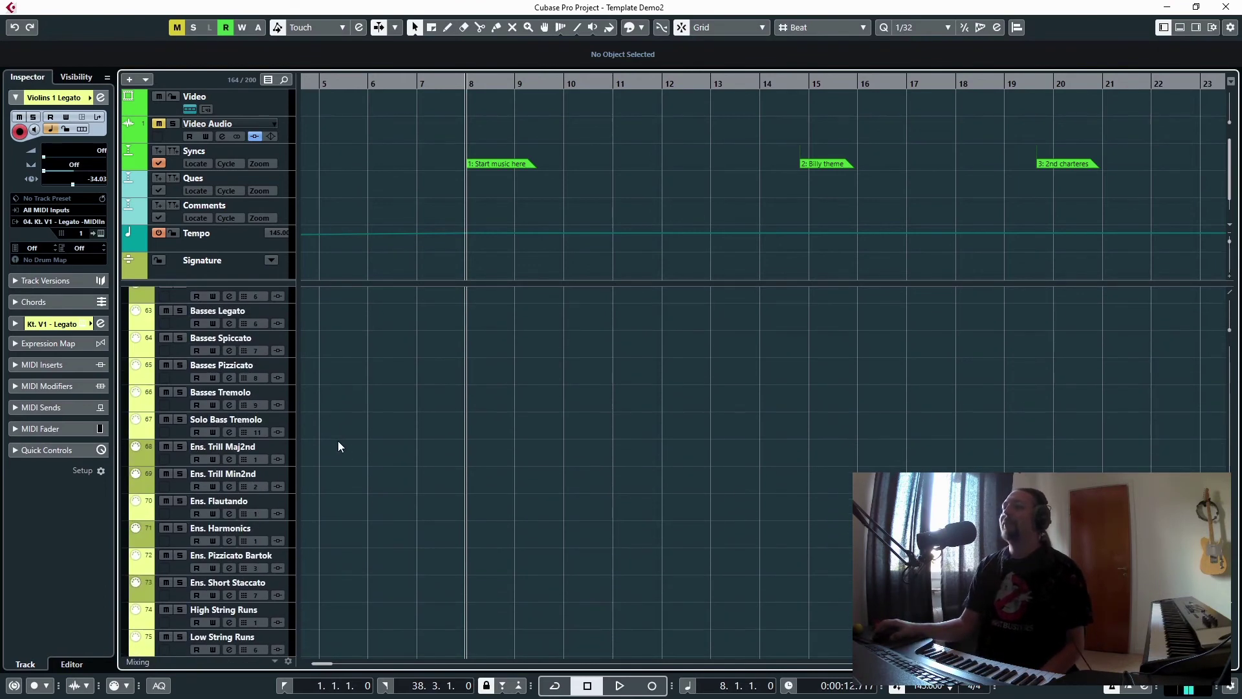
click(188, 432)
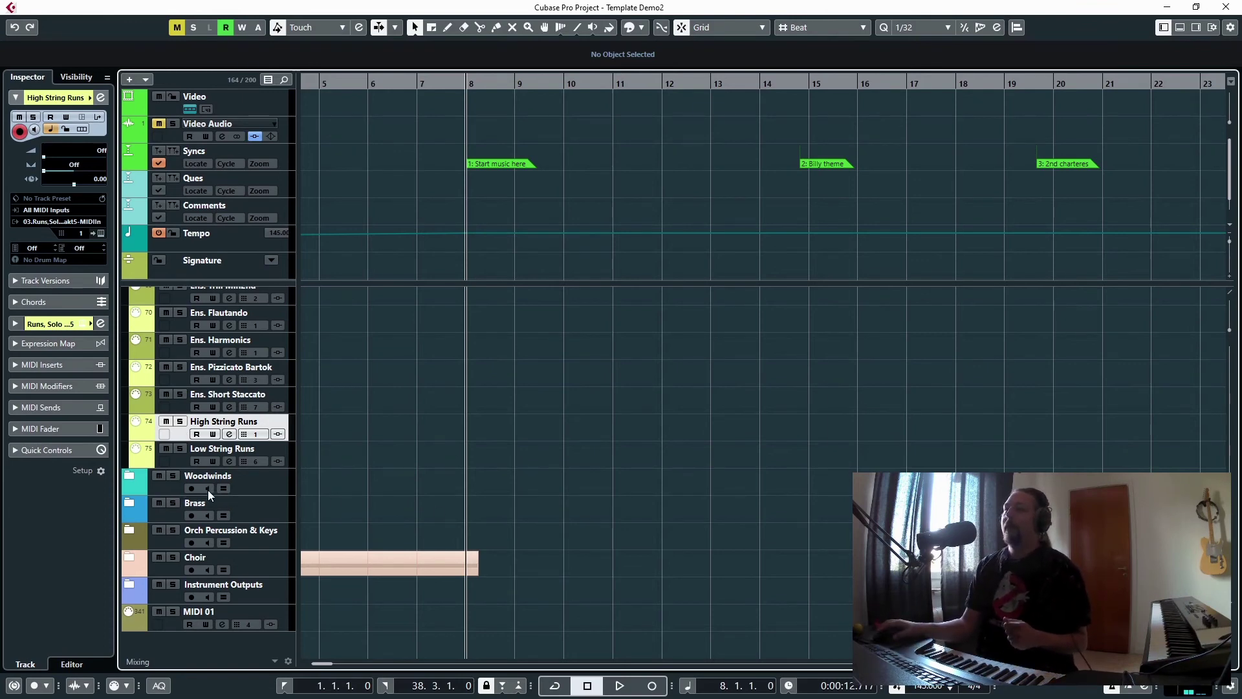
Expand the Woodwinds folder and select Piccolo Legato and Piccolo Staccato in turn to audition them
click(127, 476)
scroll(156, 465, down, 2)
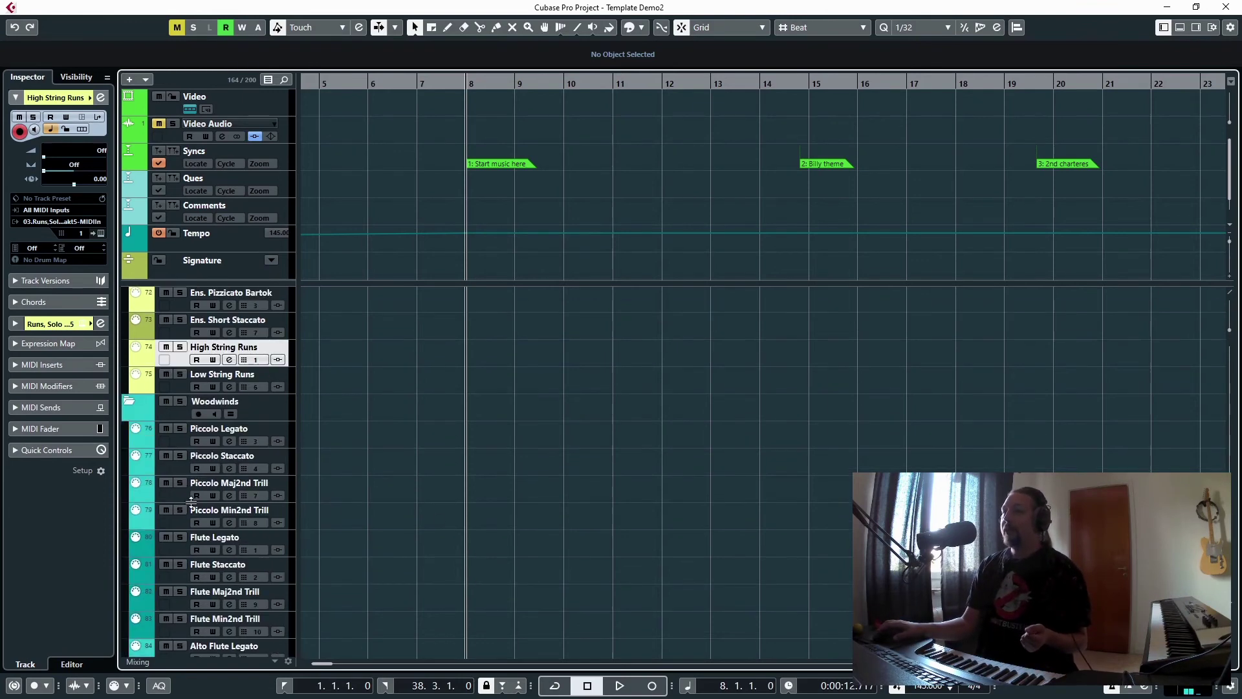
click(181, 444)
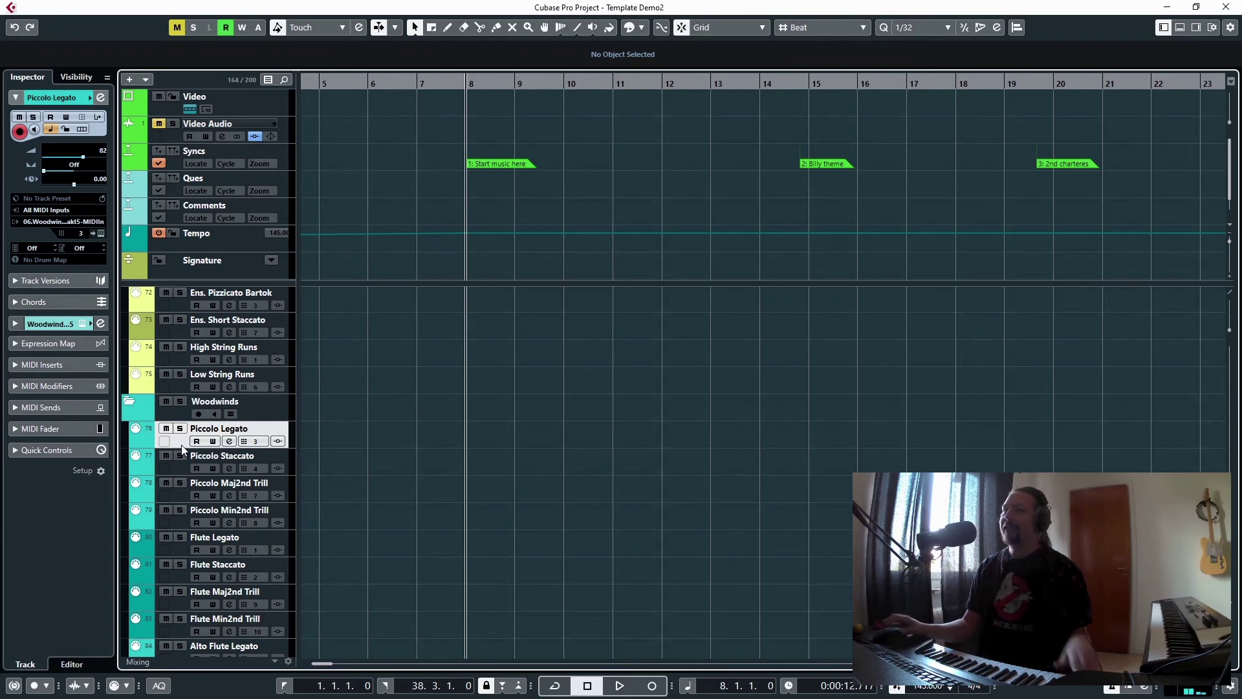
click(184, 465)
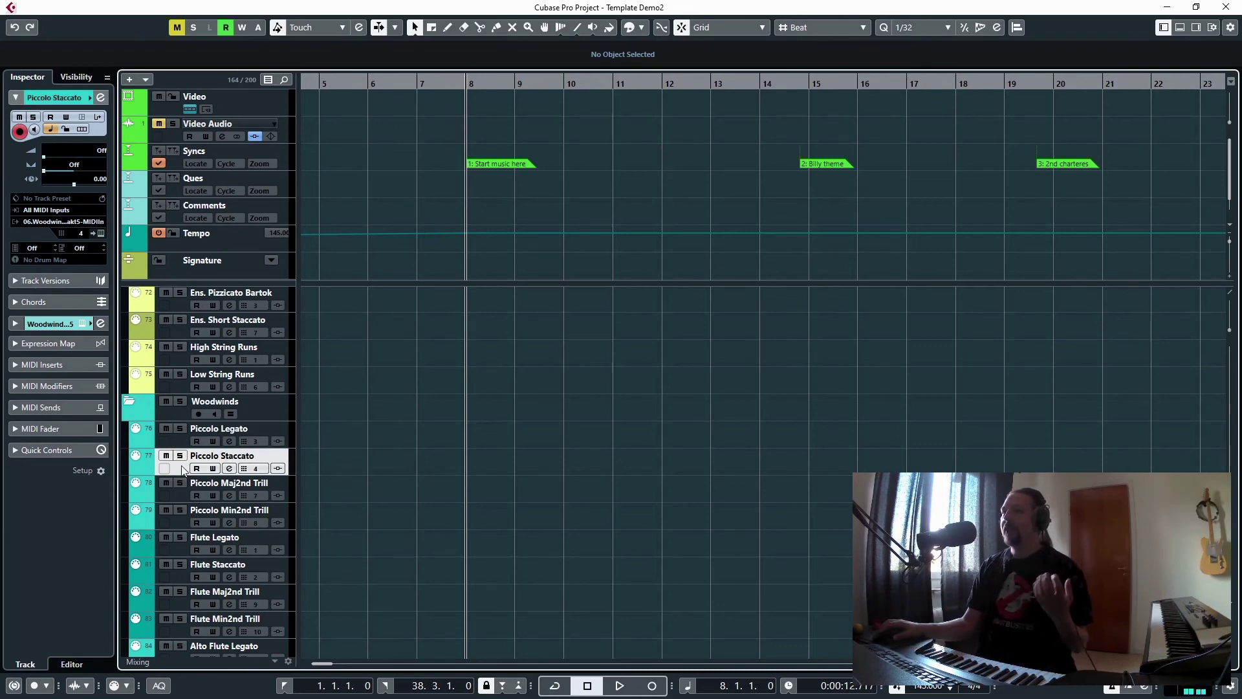
Audition the flutes by selecting the Flute Legato, Flute Staccato and Alto Flute Legato tracks in turn
scroll(185, 467, down, 3)
click(180, 398)
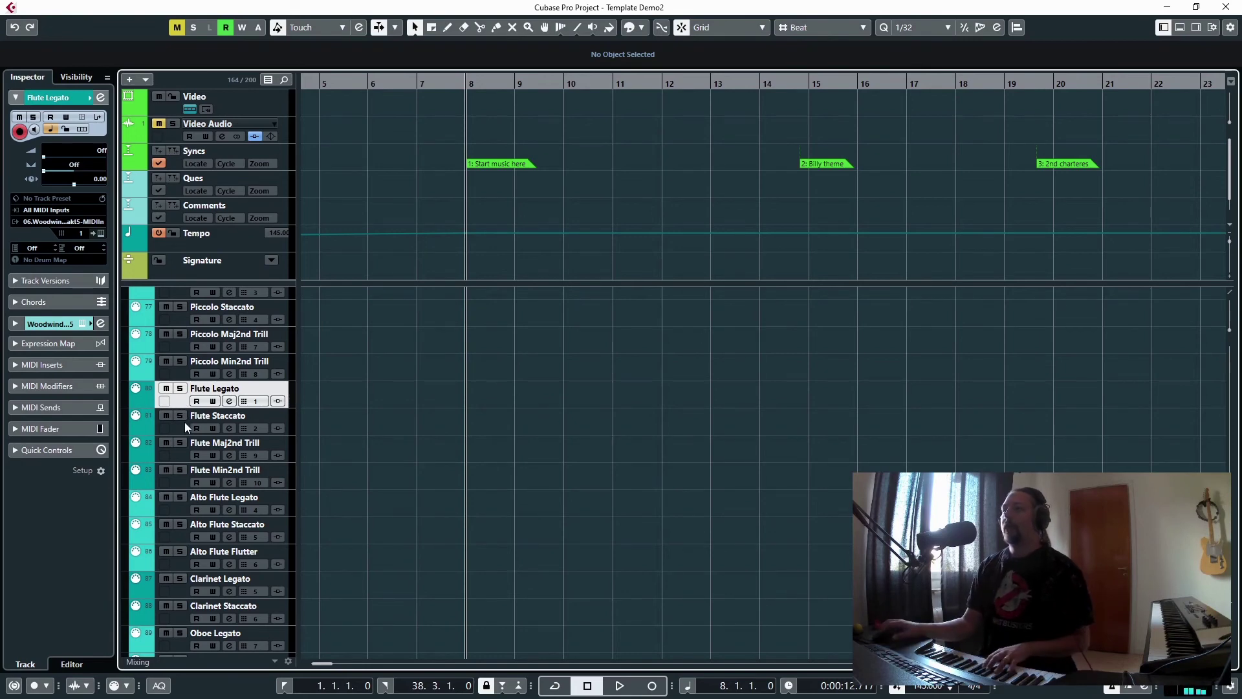
click(184, 422)
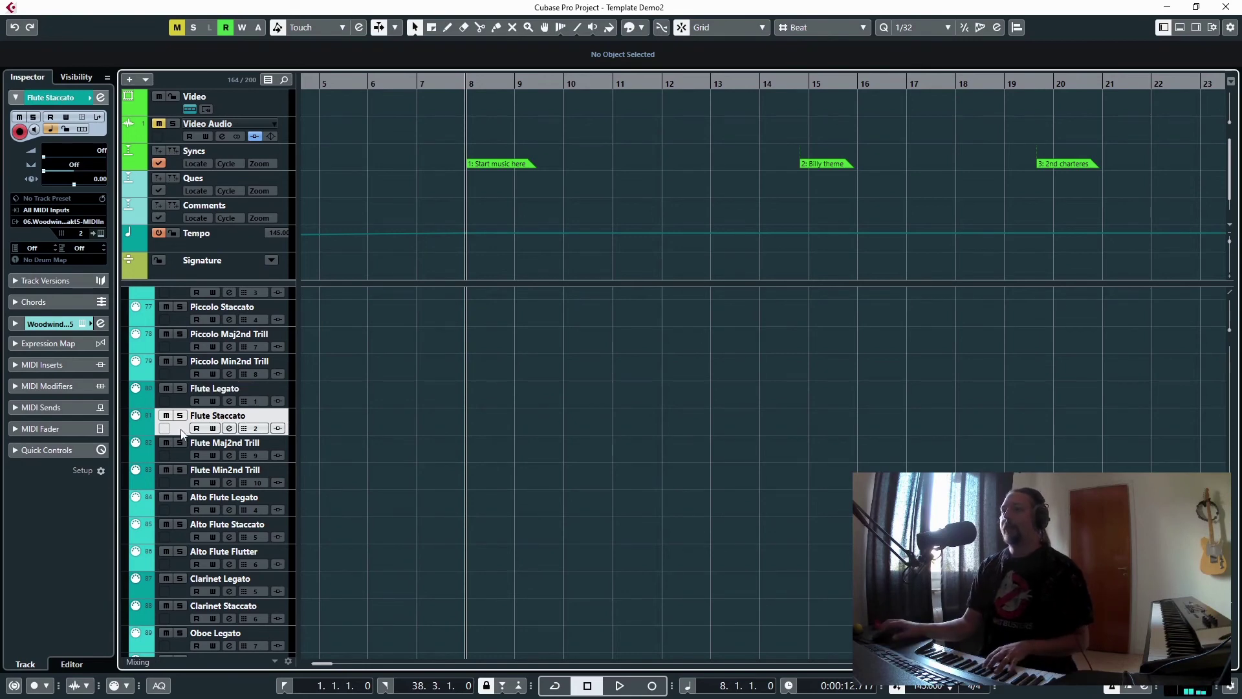
click(178, 512)
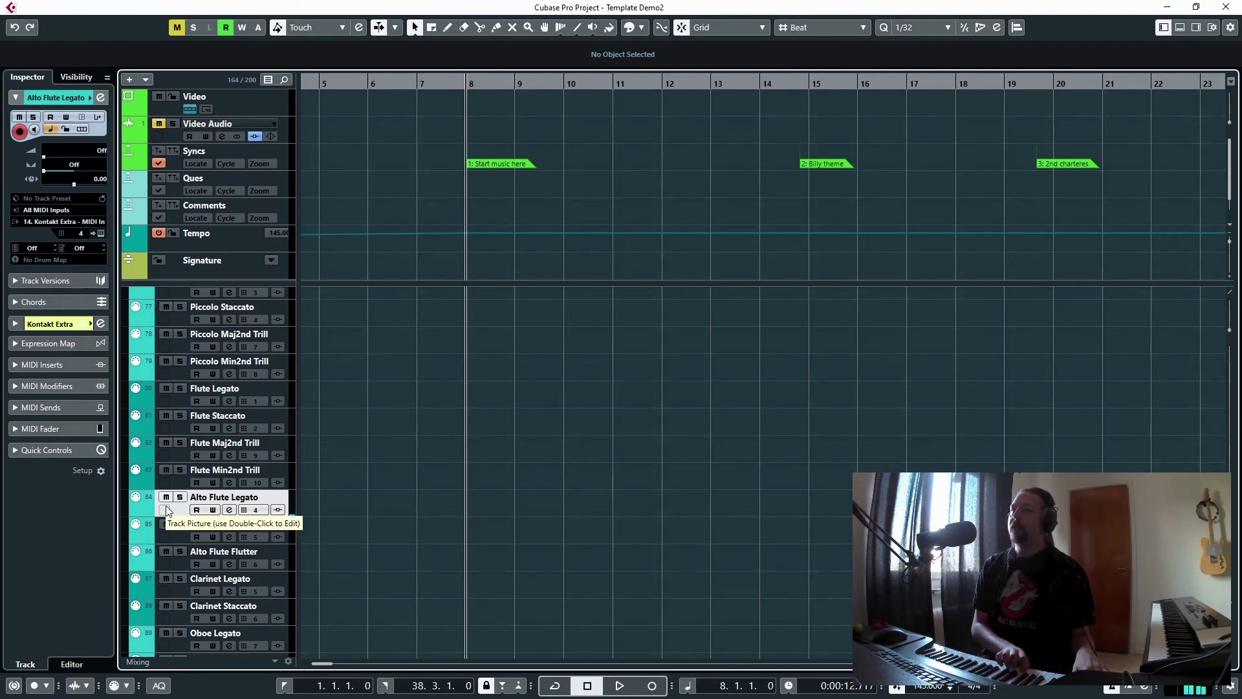
Select Clarinet Legato, Clarinet Staccato and Oboe Legato in turn to play each of them
scroll(198, 447, down, 5)
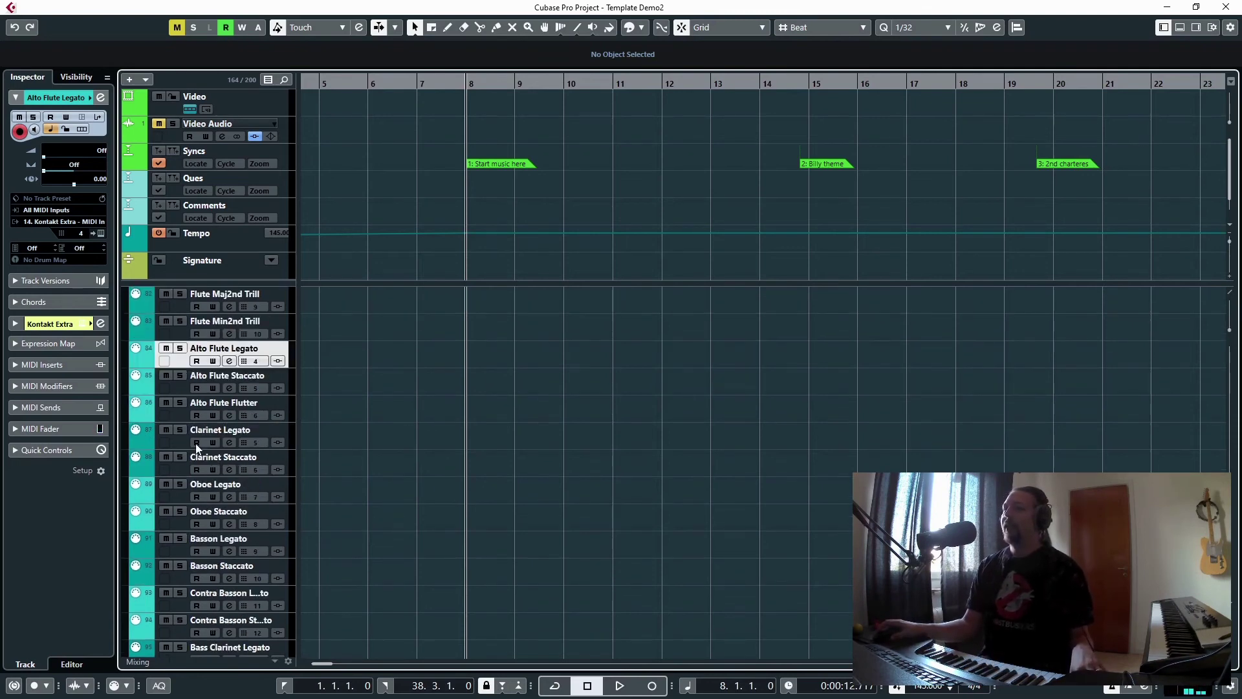
click(185, 445)
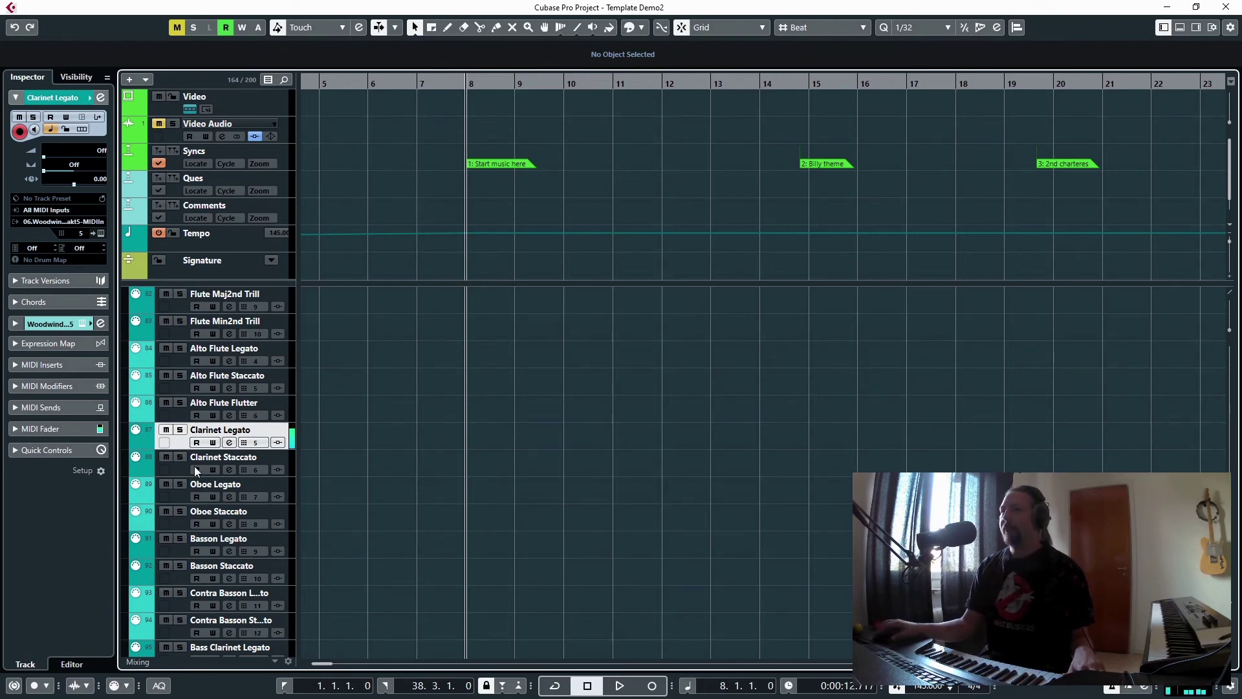
click(175, 468)
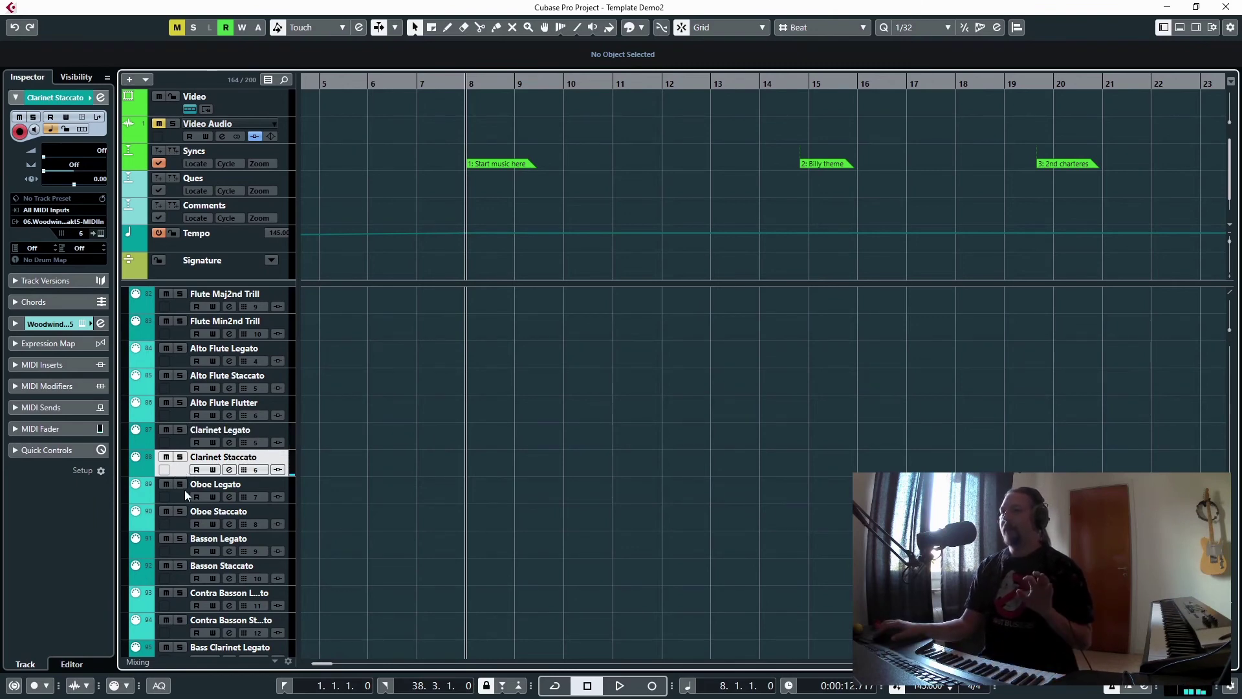
click(182, 493)
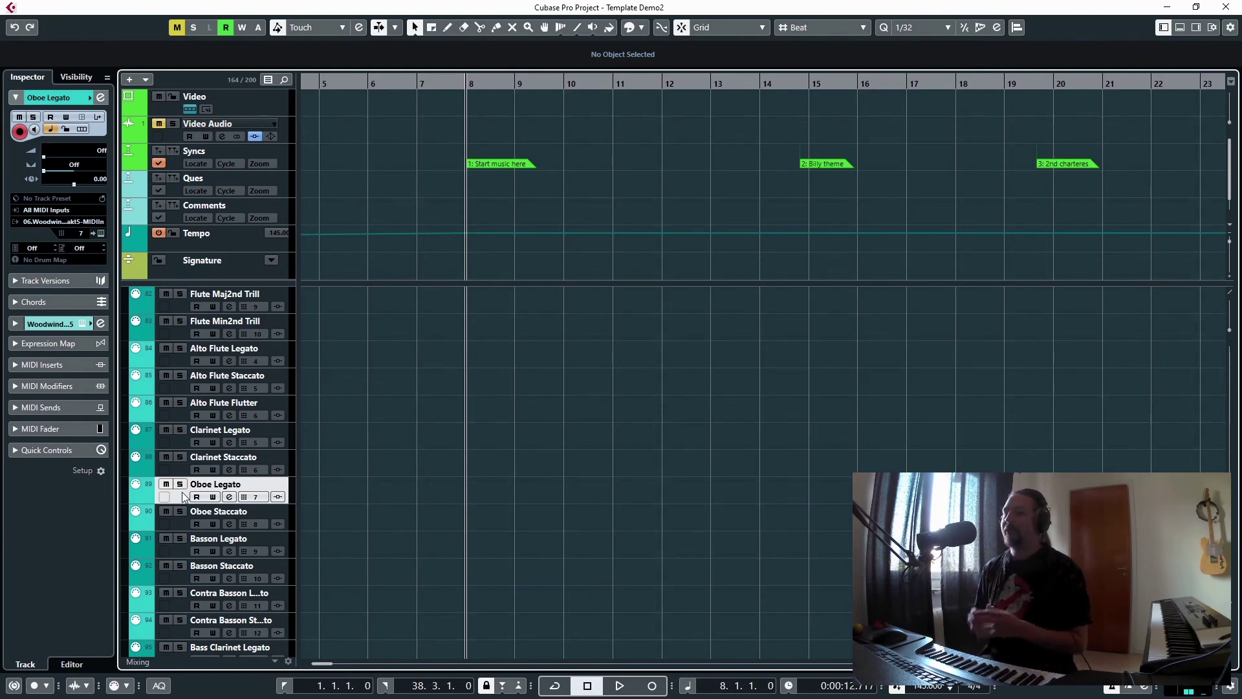
Go through the bassoons, selecting Basson Legato, Basson Staccato and the Contra Basson legato track in turn
click(181, 553)
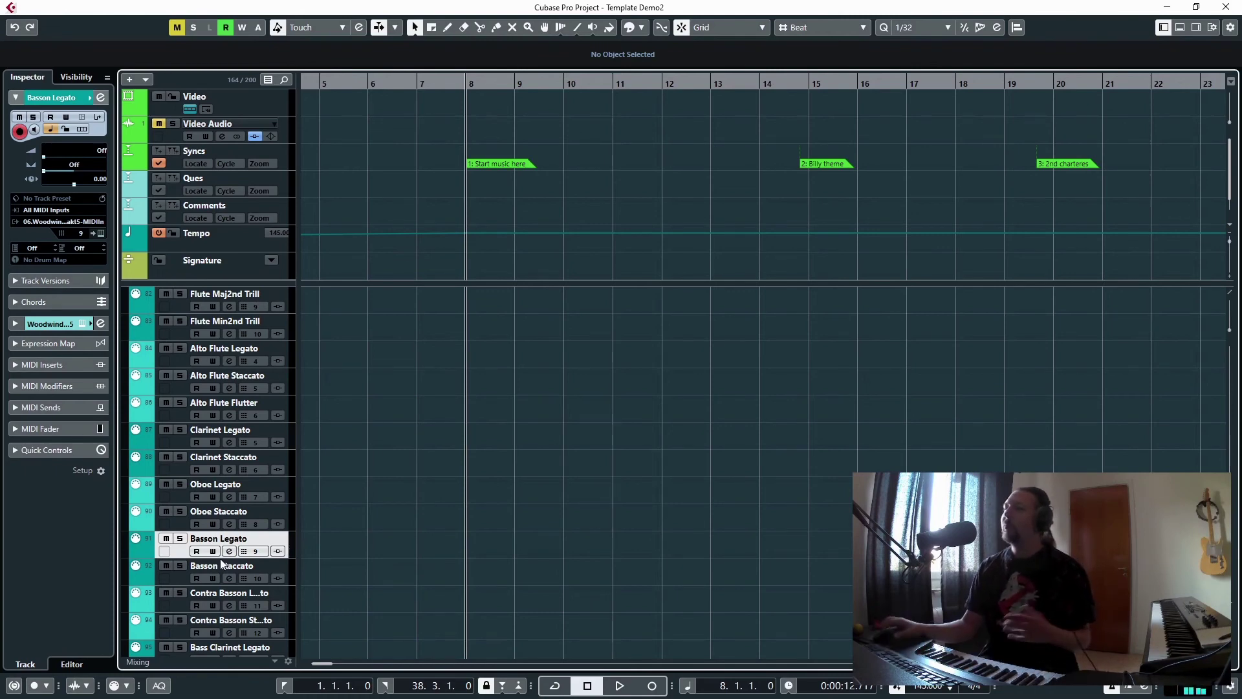
click(180, 579)
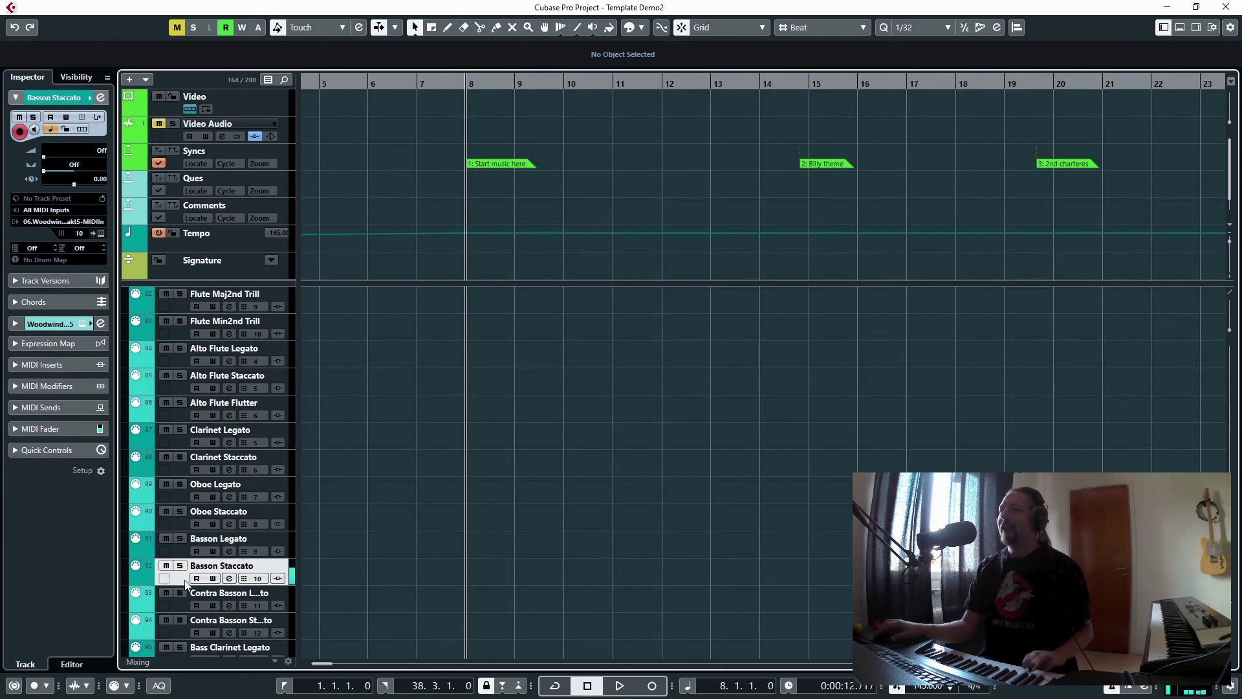
scroll(184, 581, down, 2)
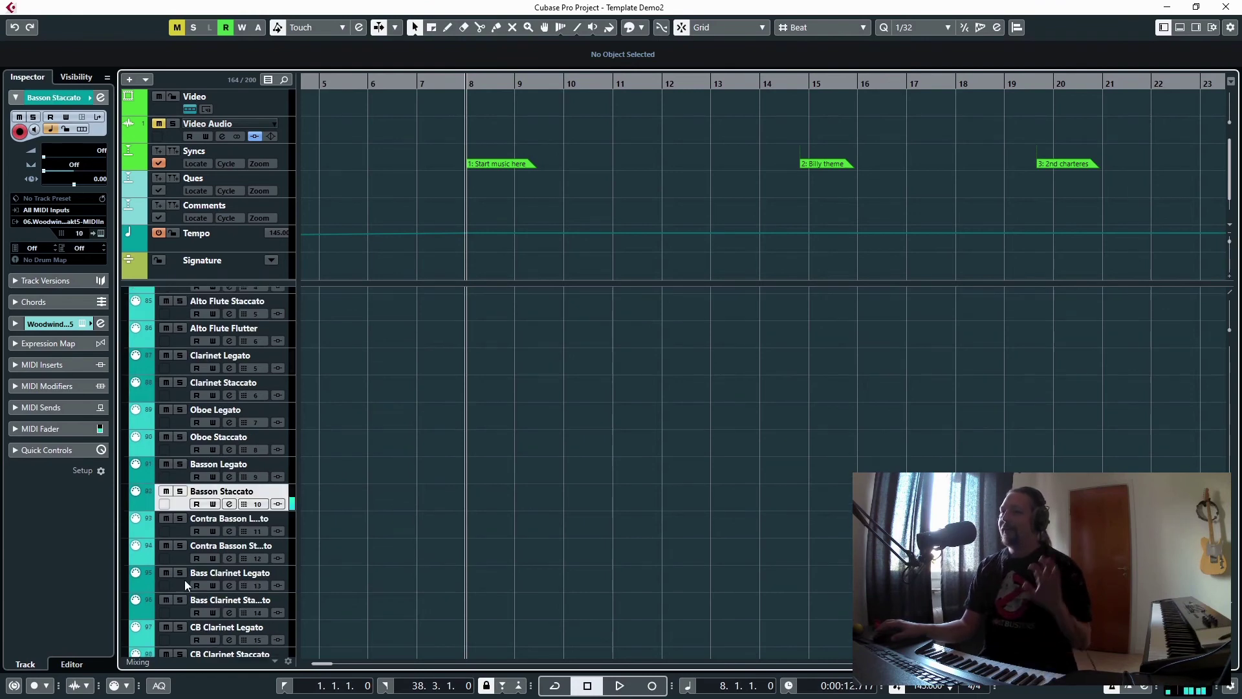
click(180, 527)
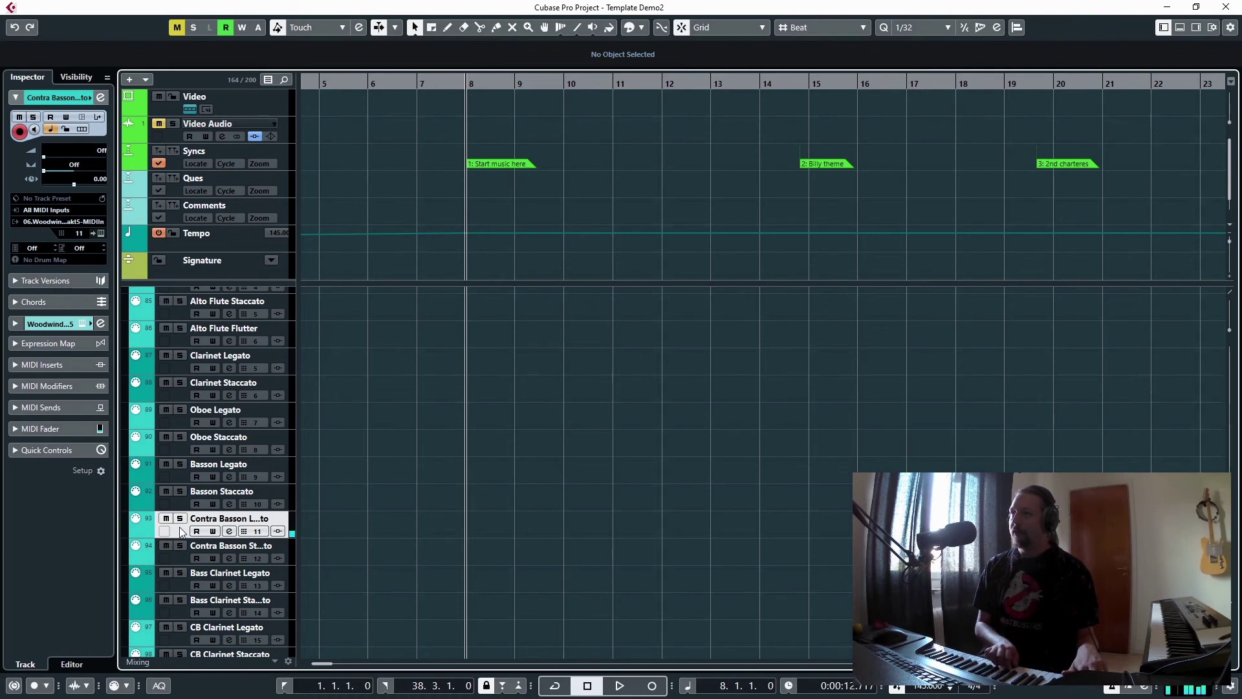
Select the Bass Clarinet Legato and CB Clarinet Legato tracks at the end of the Woodwinds folder to audition them
scroll(226, 569, down, 3)
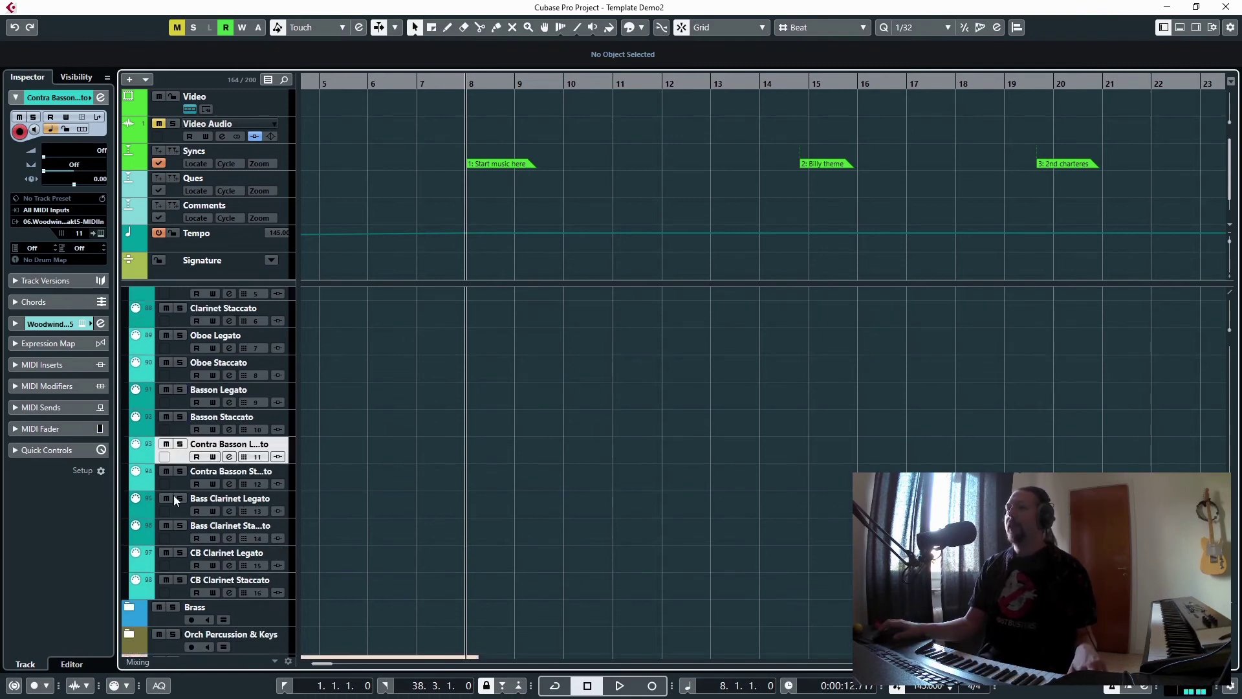
click(179, 509)
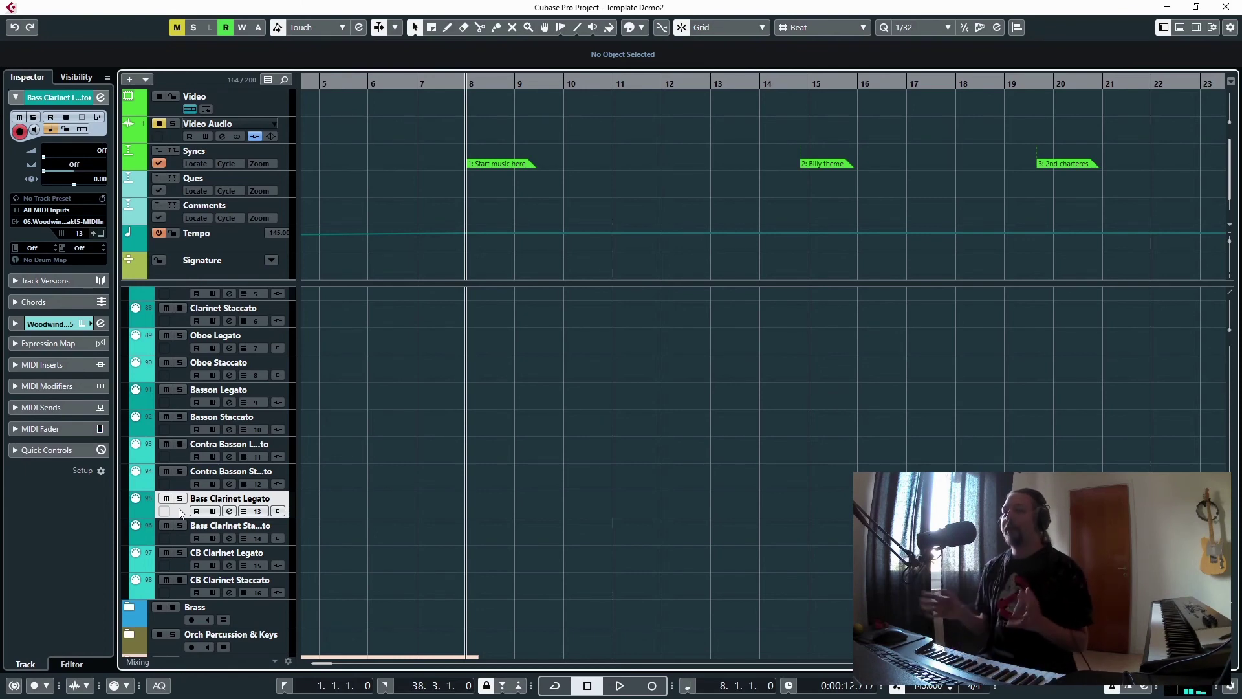
click(184, 565)
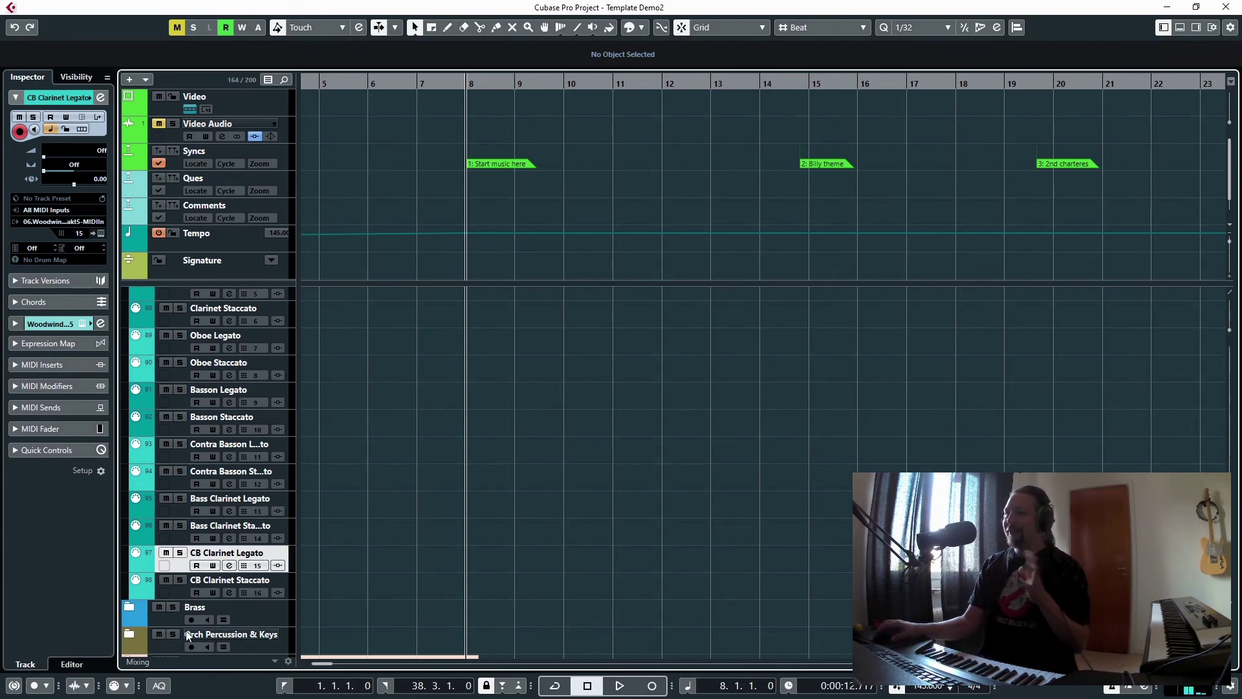
Expand the Brass folder and select Trumpets Legato and Horns Legato in turn to audition them
scroll(187, 592, down, 2)
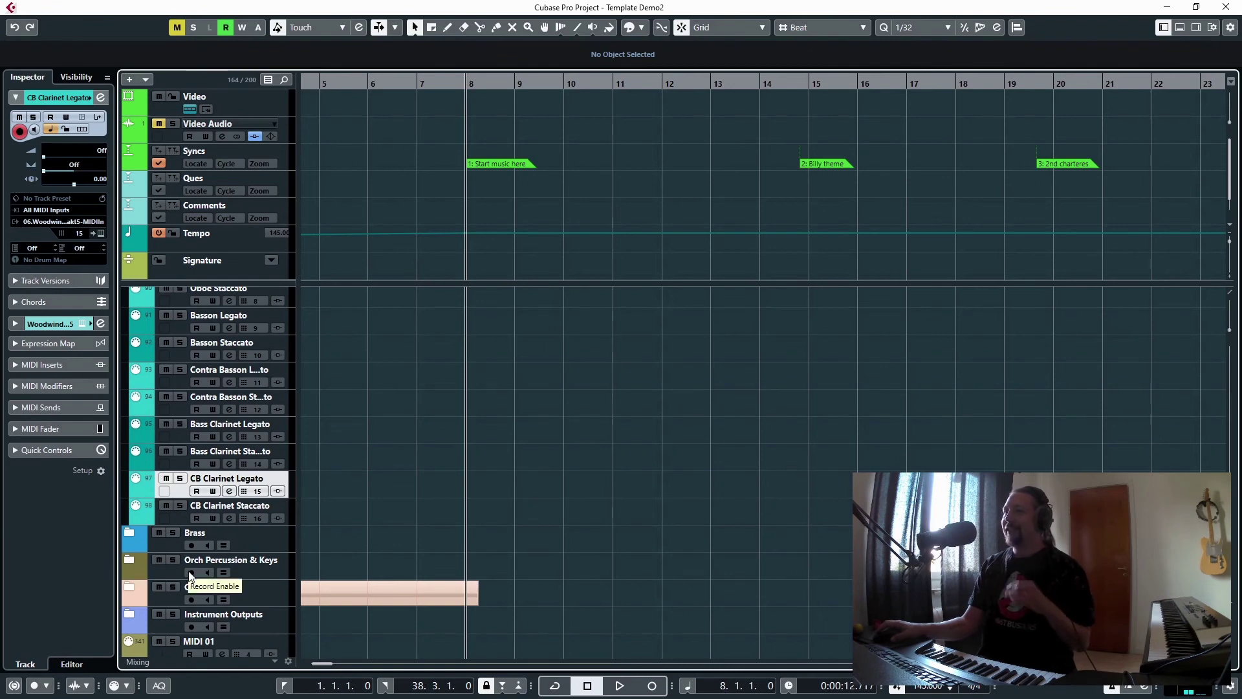
click(131, 533)
scroll(214, 514, down, 4)
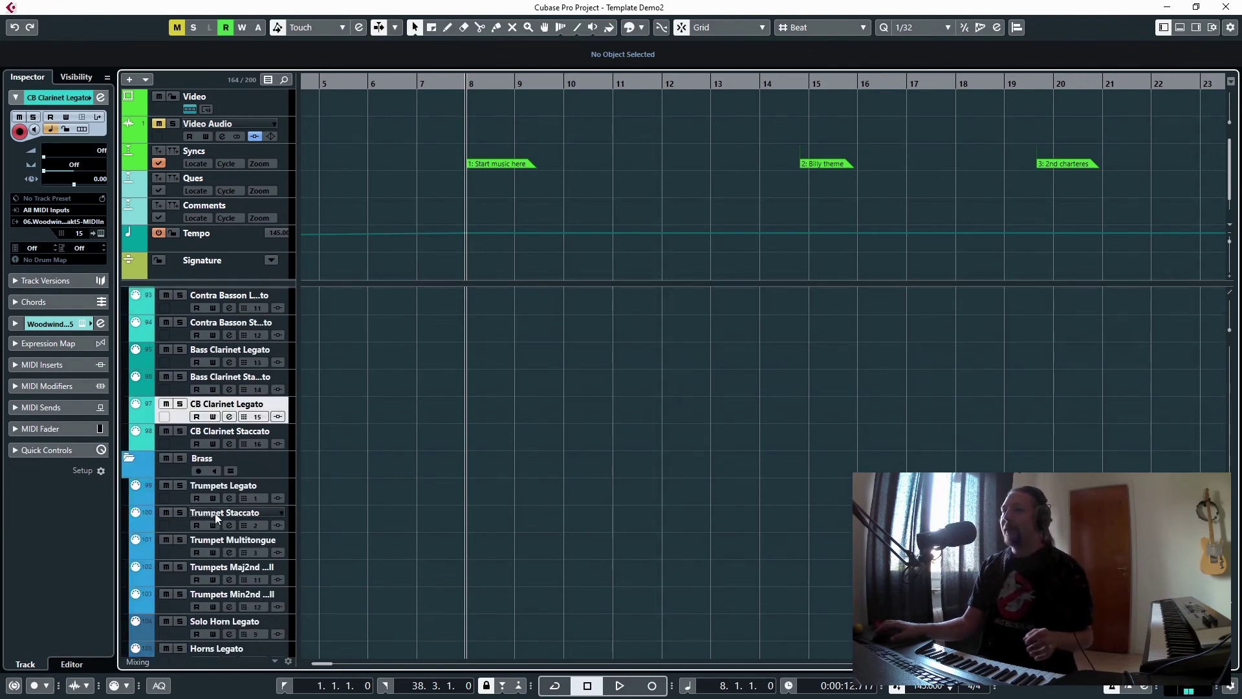
click(187, 422)
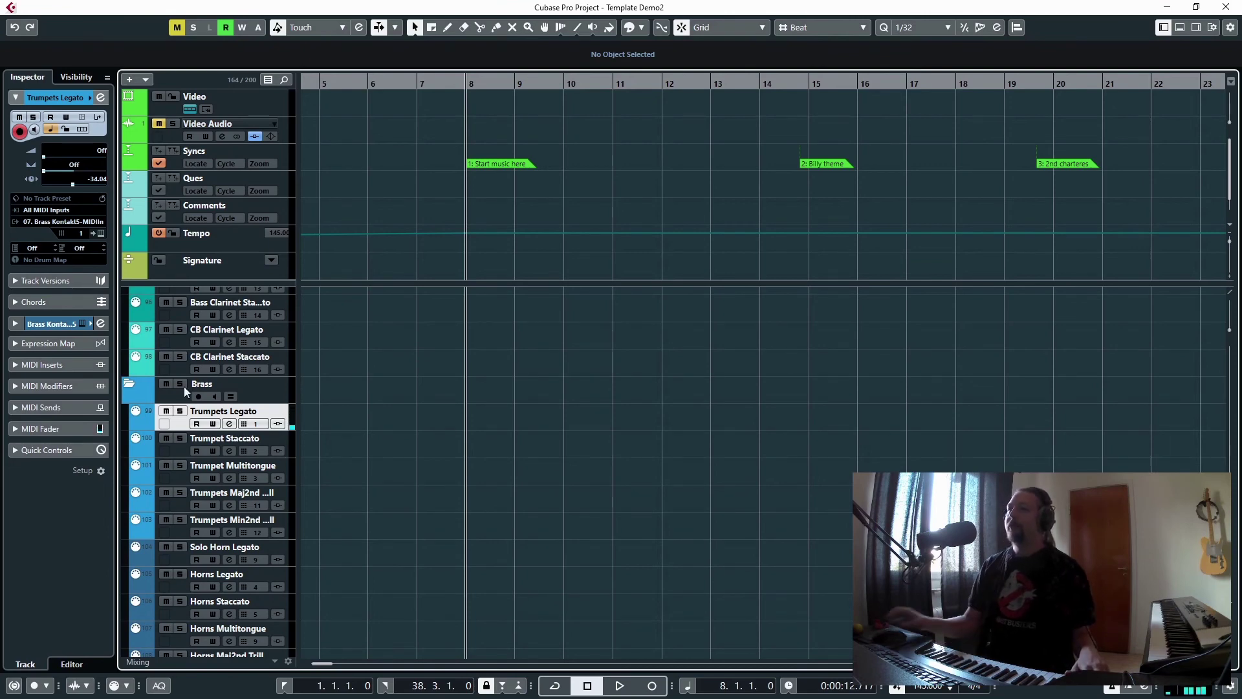
click(182, 584)
Select the Trombones Legato, Horns Maj2nd Trill and Trombone rips tracks in turn to demonstrate them
scroll(286, 490, down, 2)
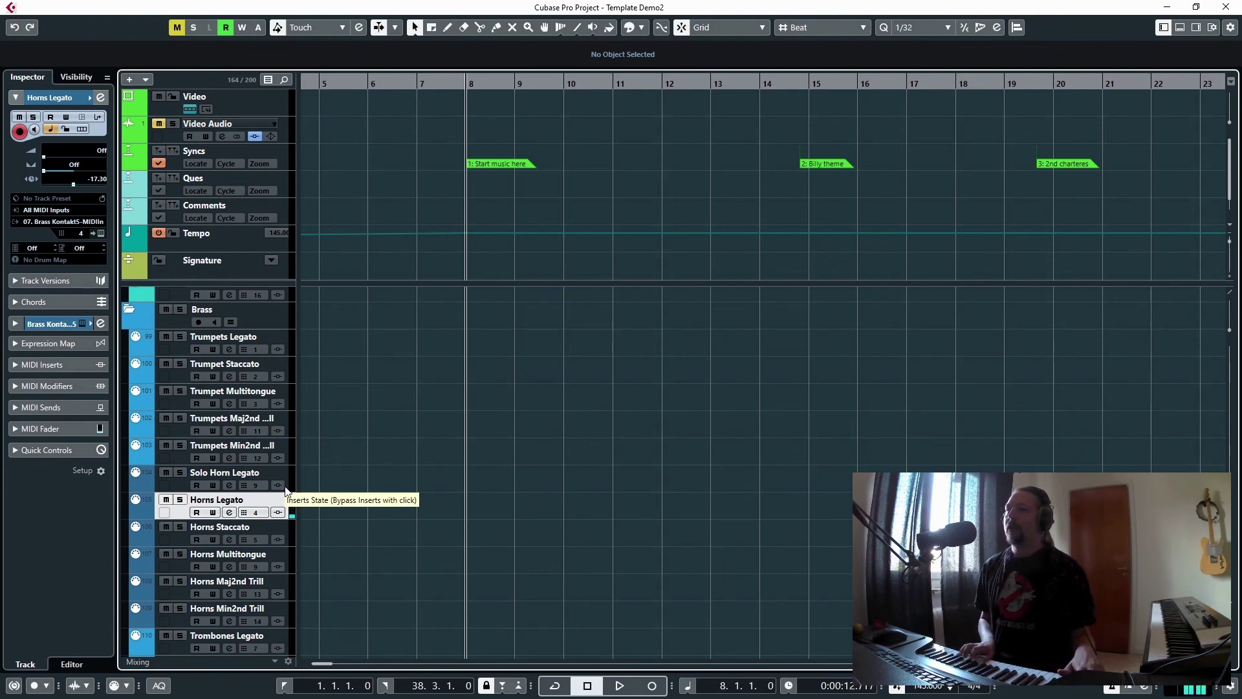
scroll(432, 537, down, 6)
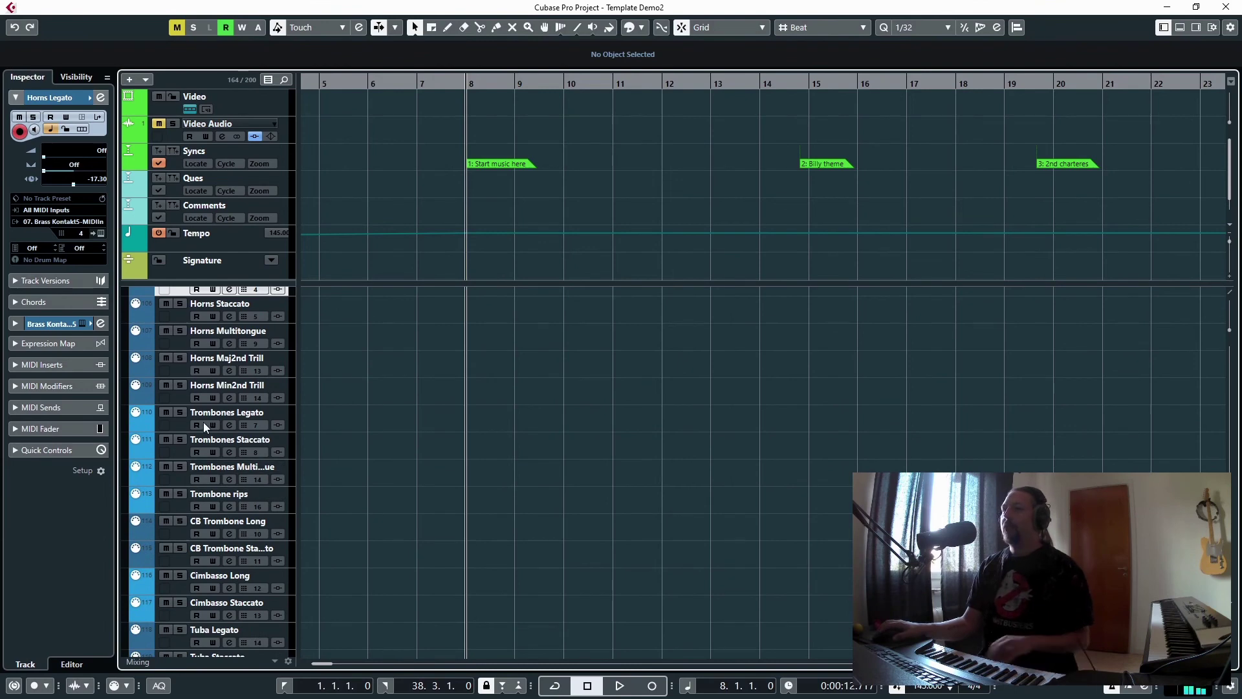
click(176, 429)
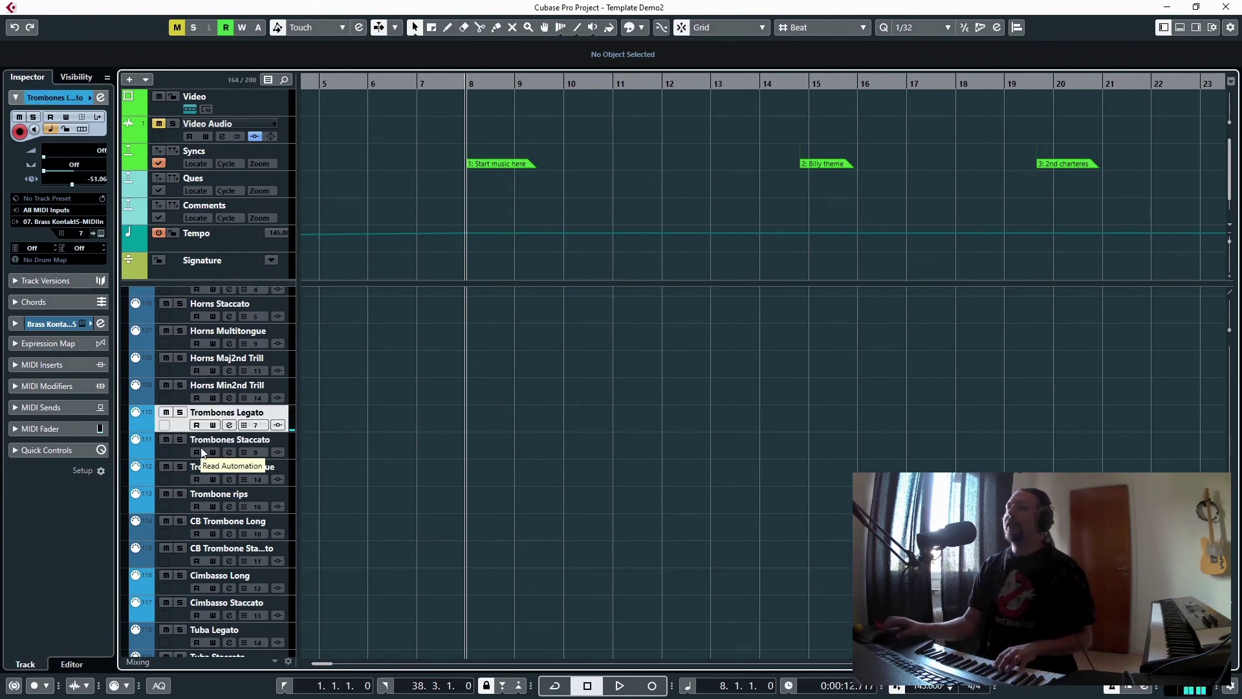
click(182, 373)
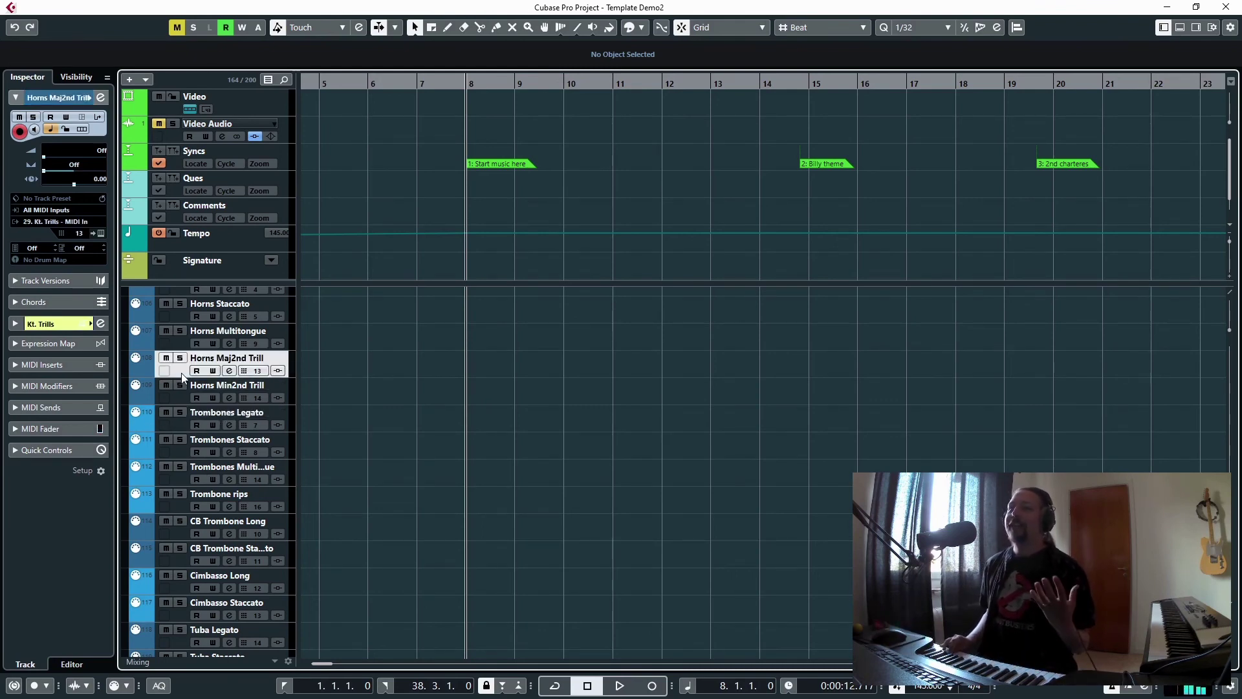
click(179, 513)
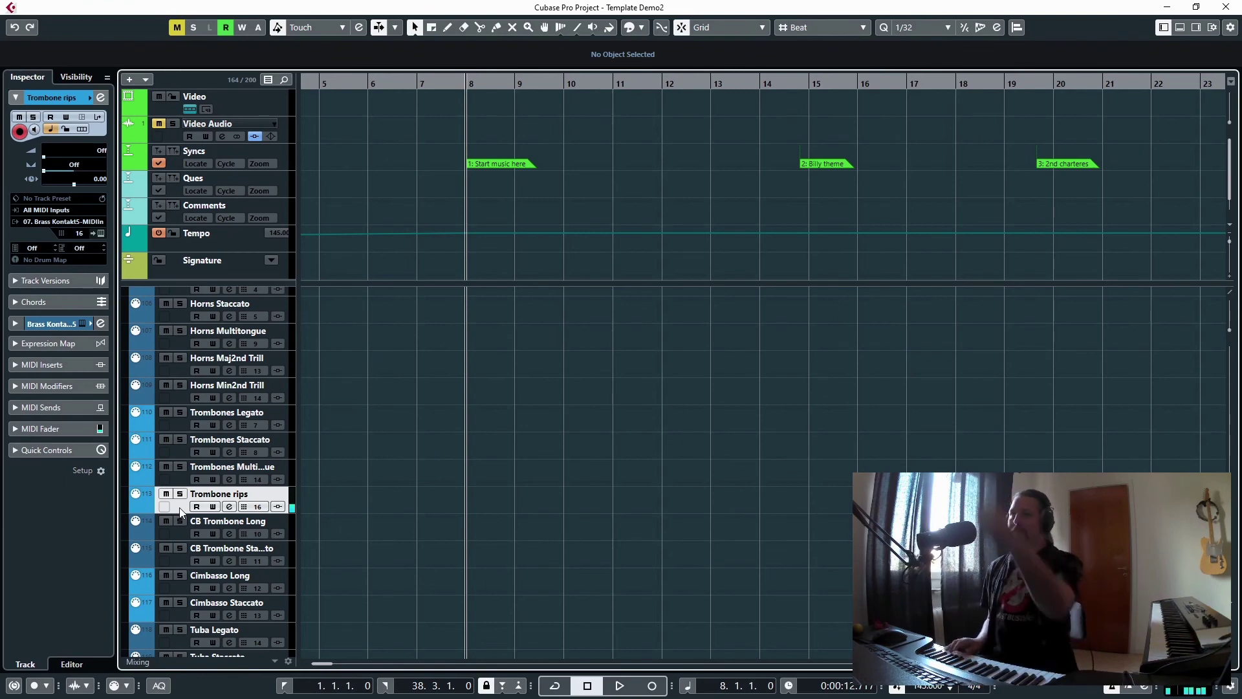
Audition the low brass by selecting the Cimbasso Long and Tuba Legato tracks in turn
scroll(180, 508, down, 2)
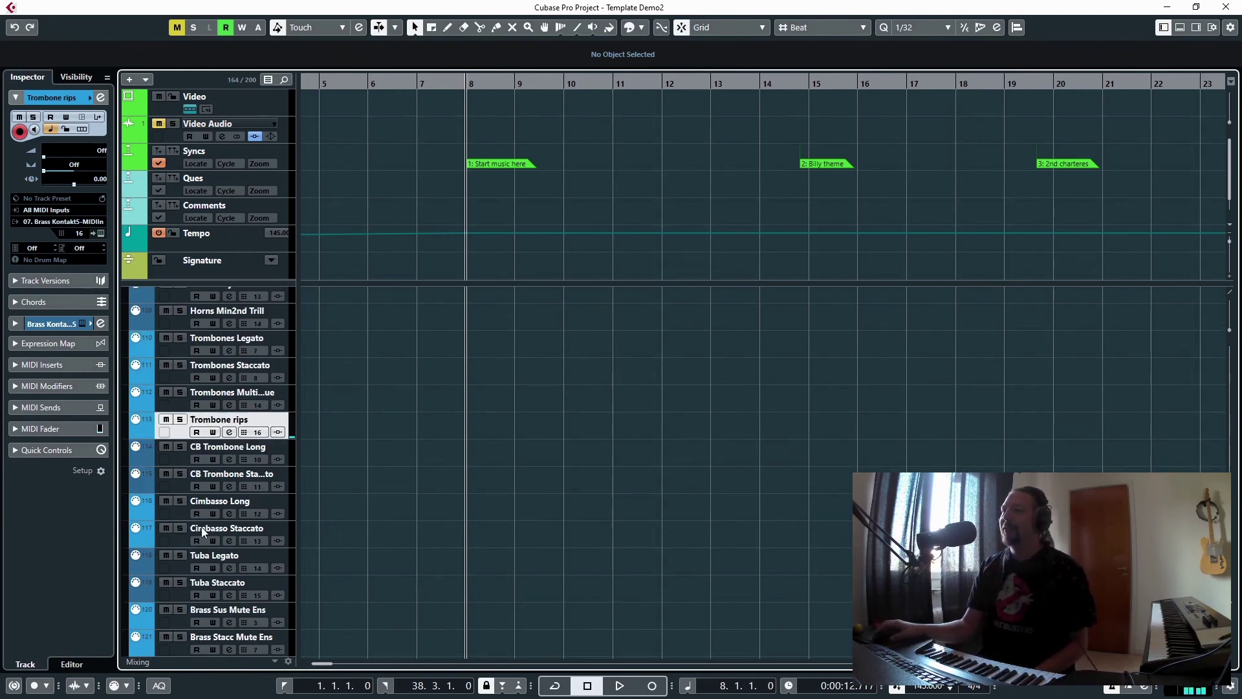
scroll(193, 453, down, 2)
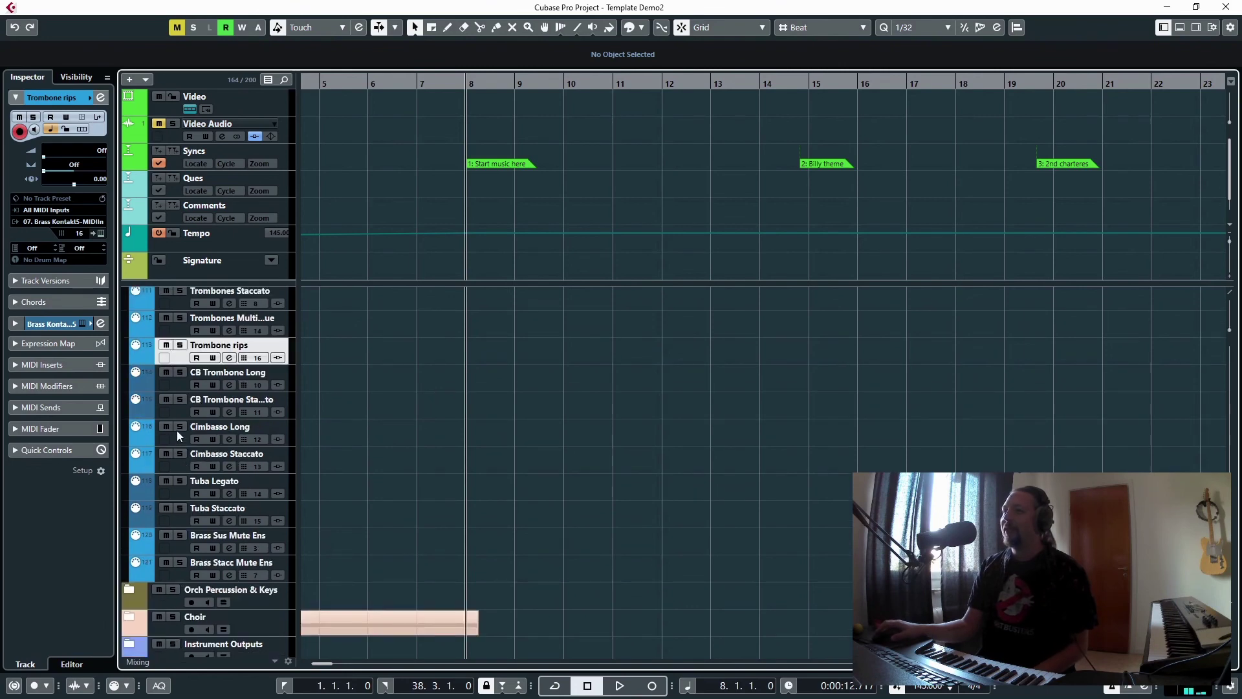
click(182, 441)
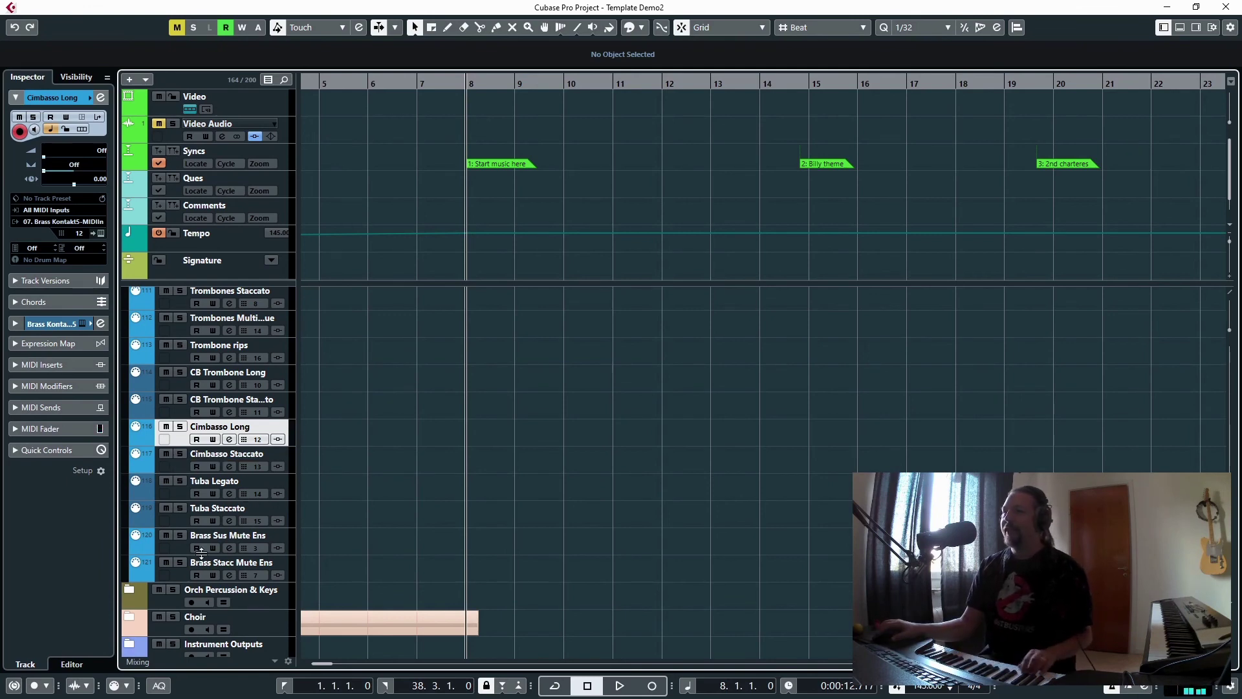
click(176, 494)
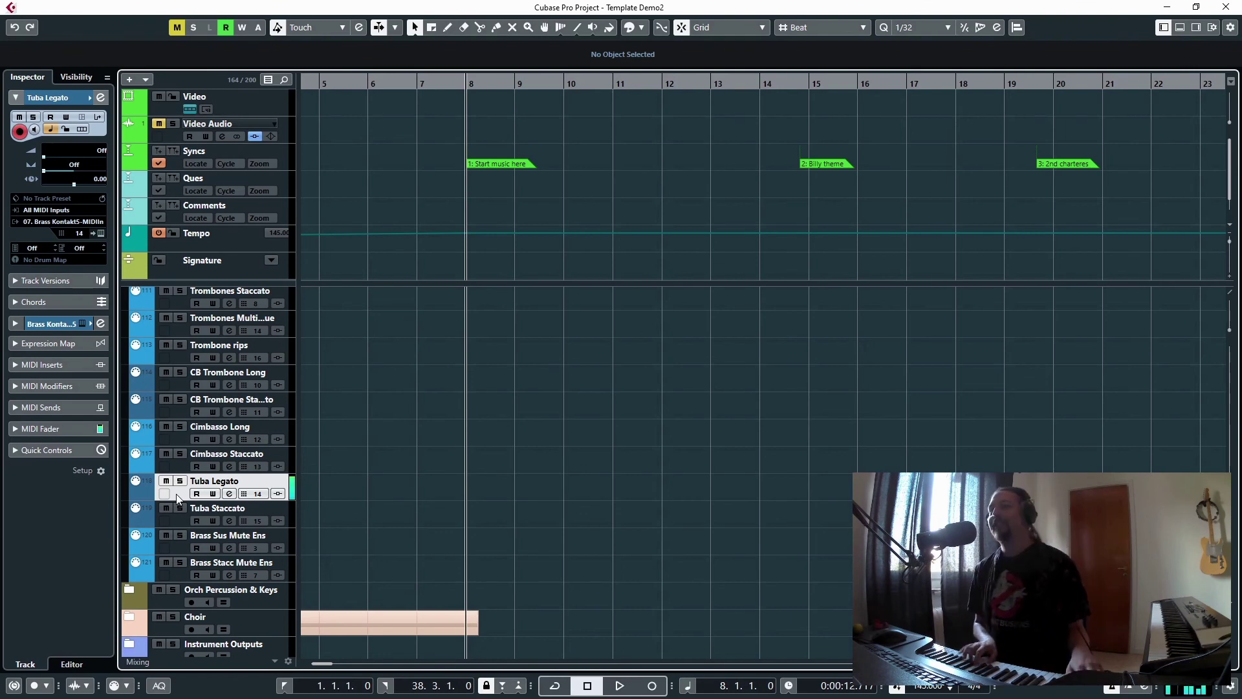
Expand the Orch Percussion & Keys folder and look through its percussion tracks
scroll(227, 504, down, 2)
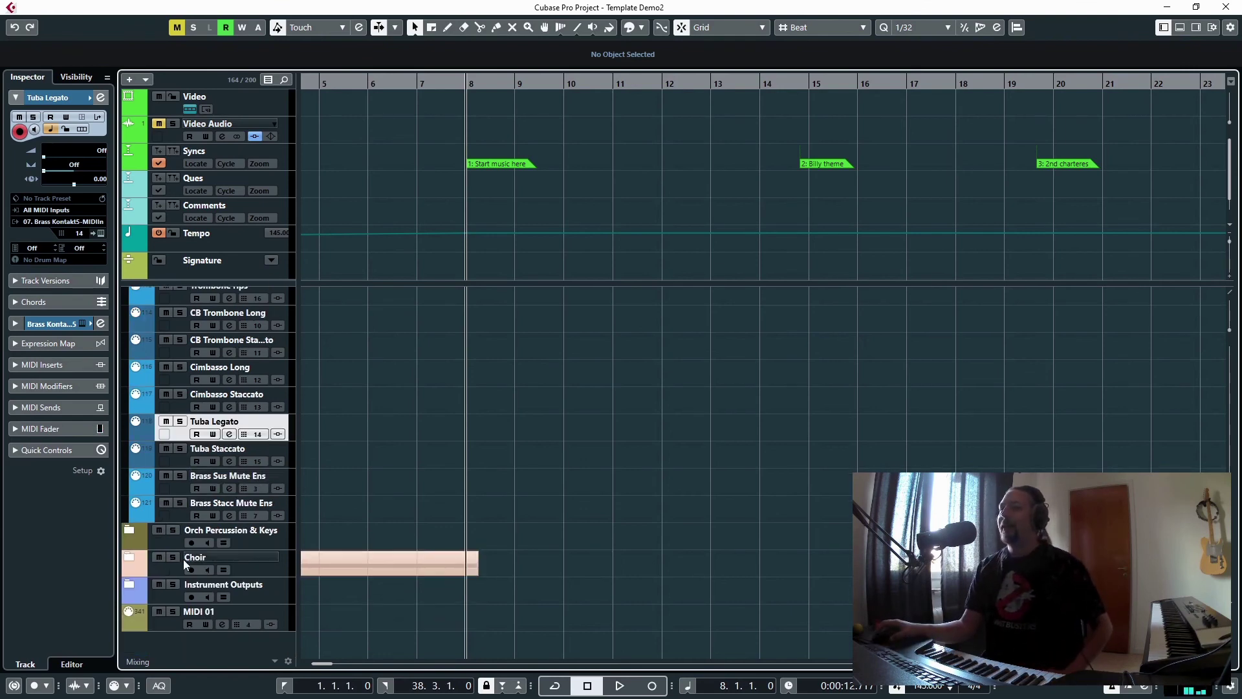
click(130, 531)
scroll(382, 403, down, 3)
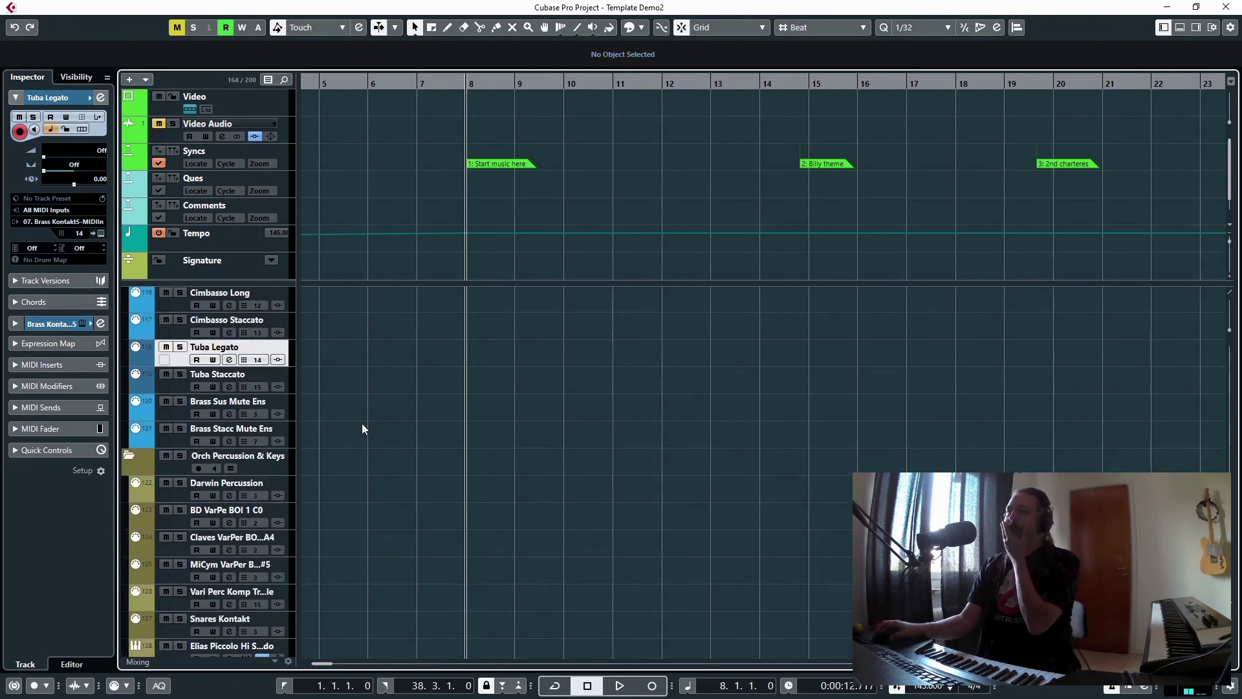
scroll(272, 478, down, 3)
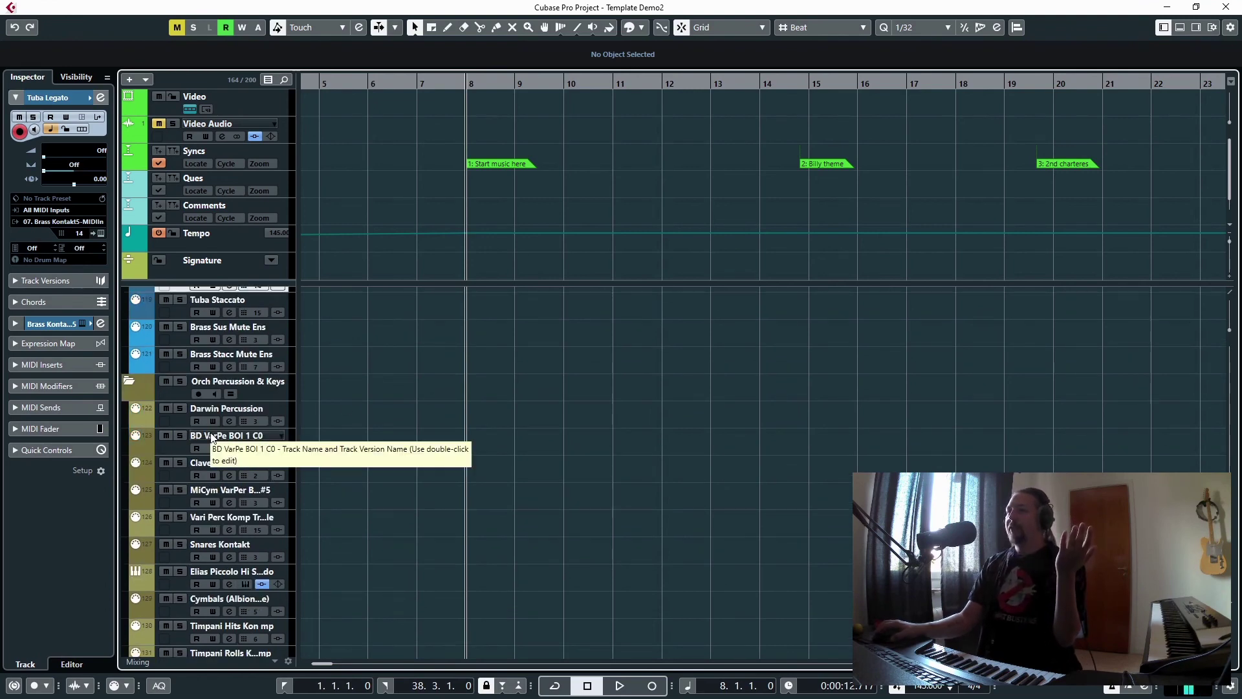
Audition the mallet percussion by selecting the Glockespiel, Vibraphone, Xylophone and Marimba tracks in turn
scroll(211, 434, down, 8)
scroll(212, 443, down, 3)
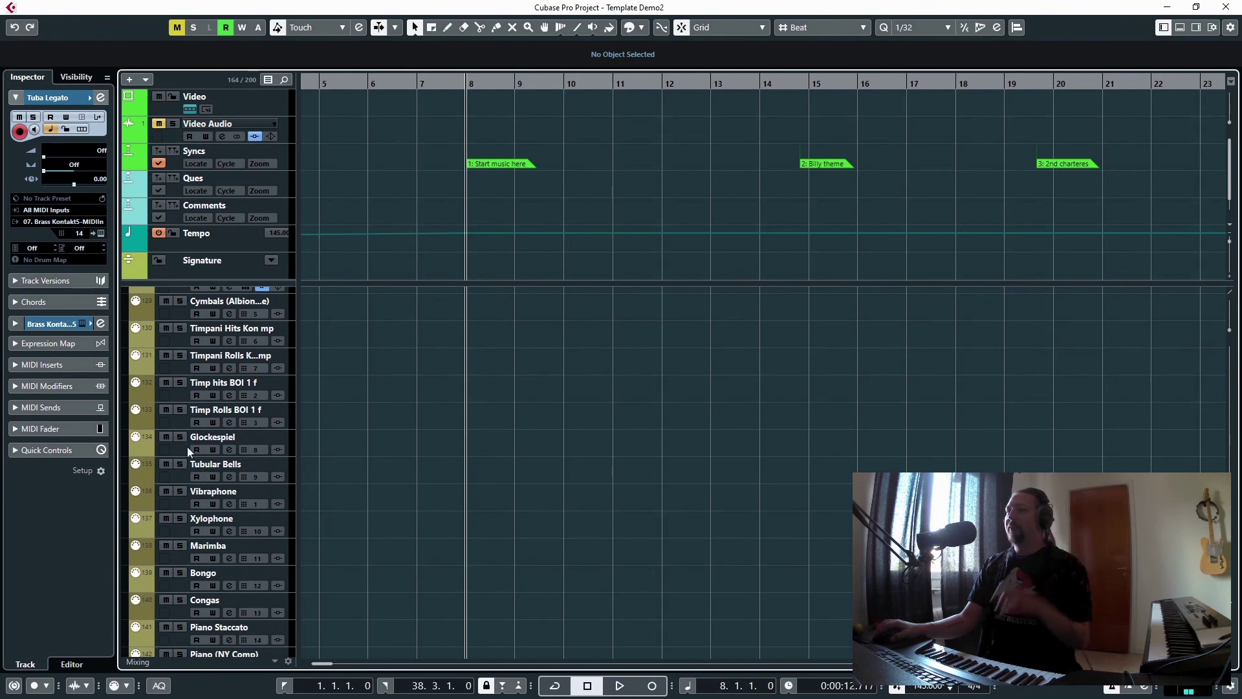
click(188, 450)
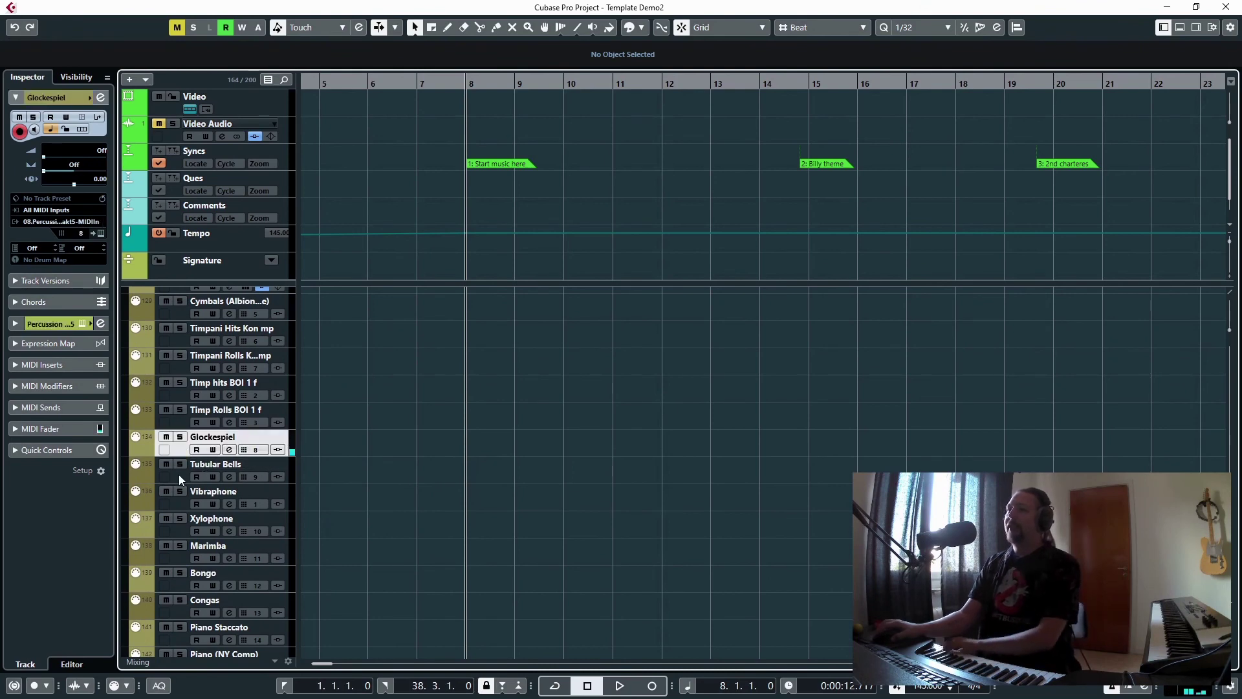
click(182, 504)
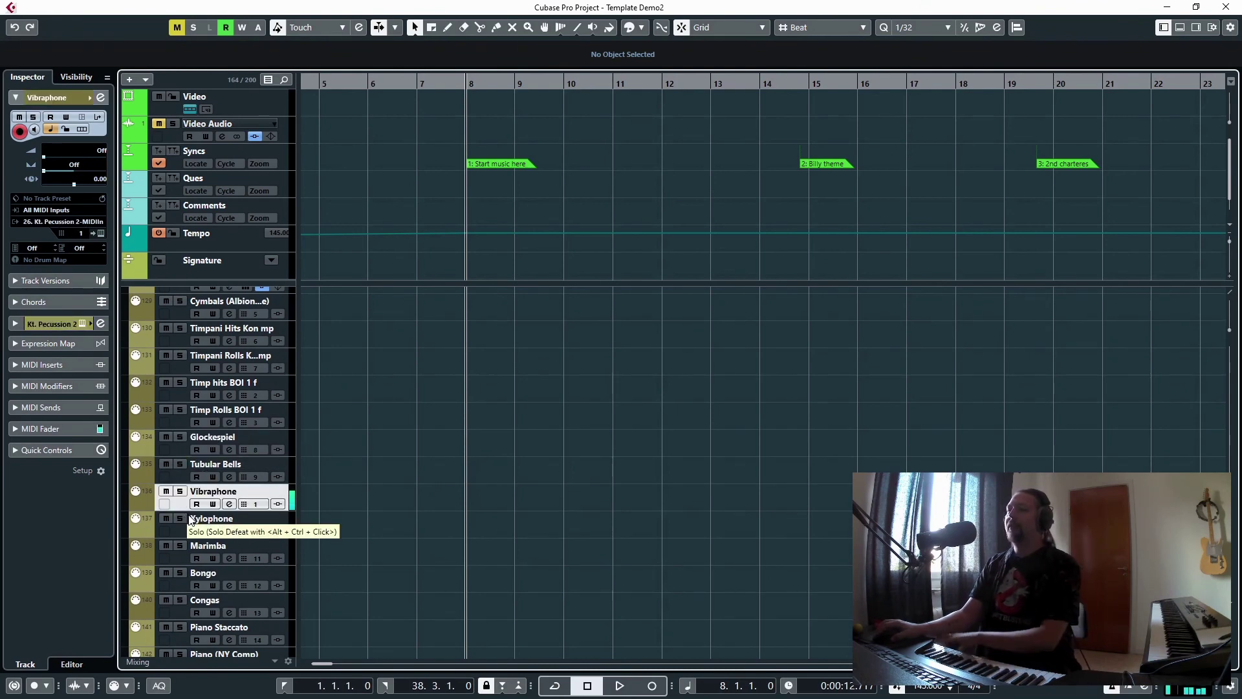
click(183, 531)
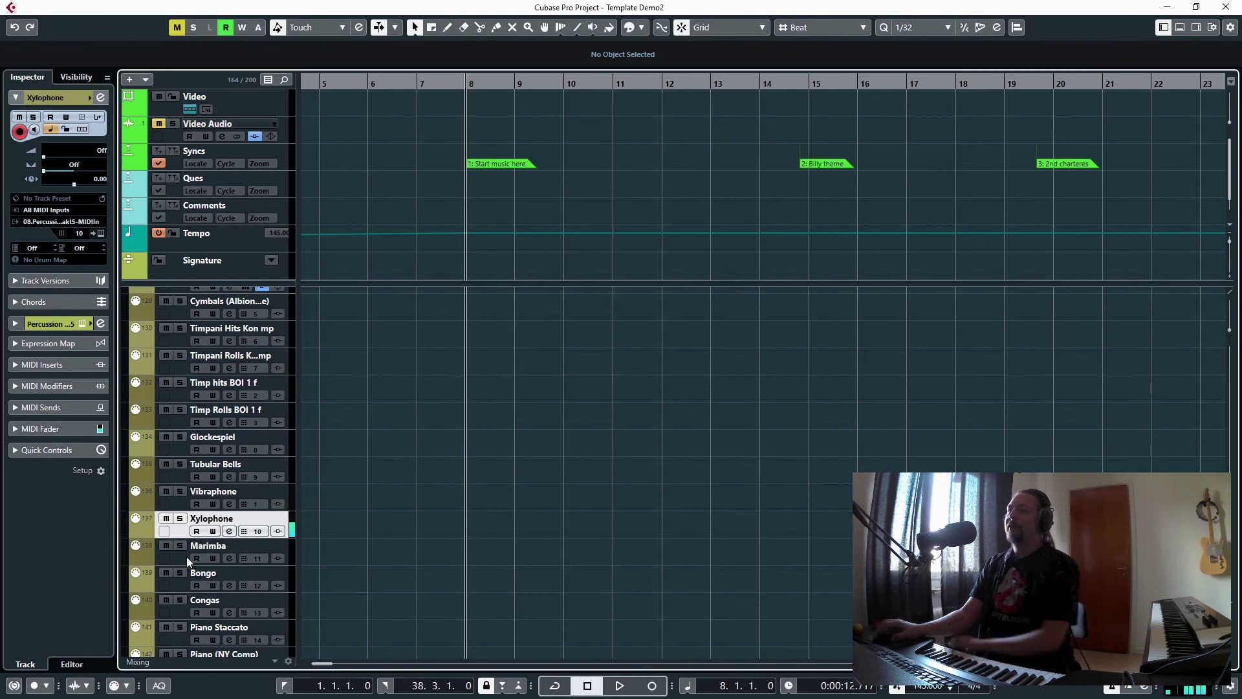
click(185, 555)
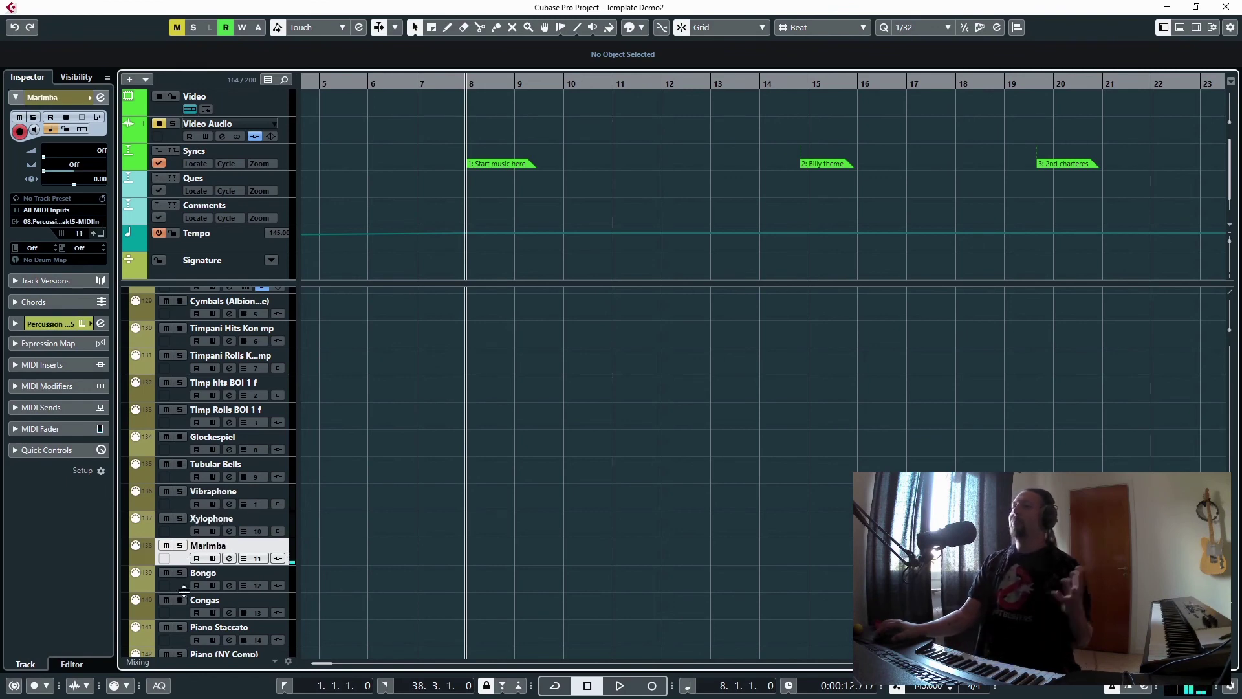
Select Piano (Vienna soft), Piano (NY Comp), Piano Staccato and Harp in turn to audition the keys and harp
scroll(184, 590, down, 3)
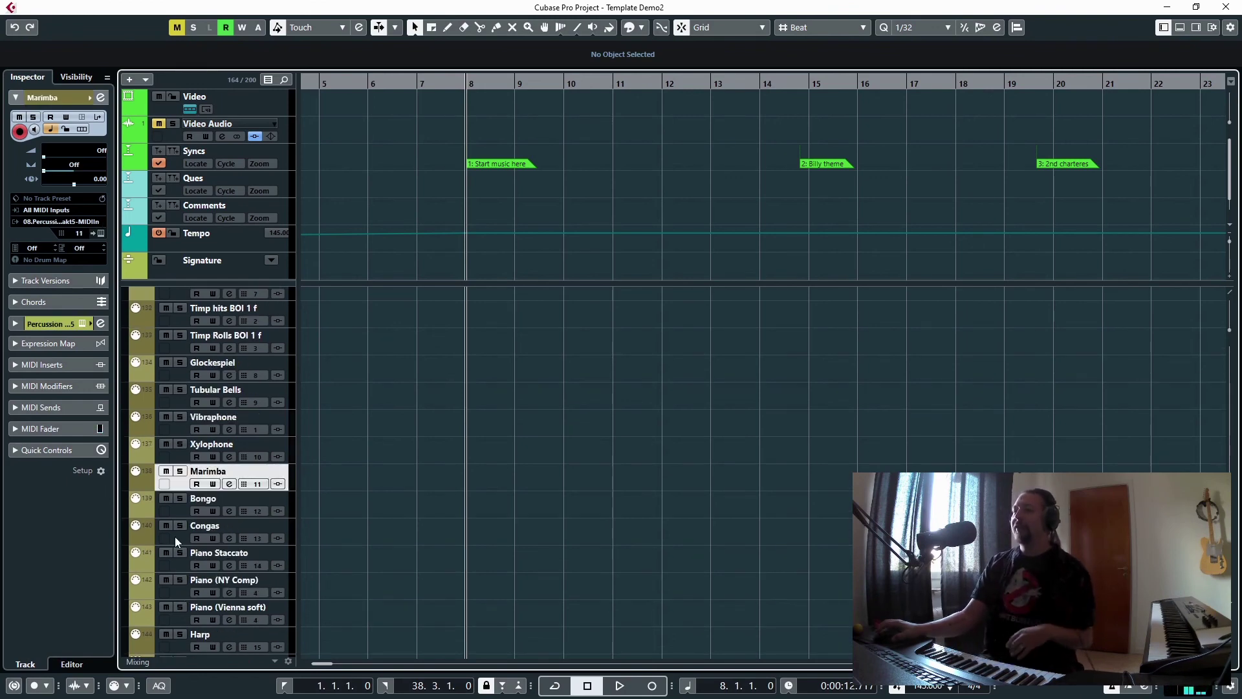
click(181, 619)
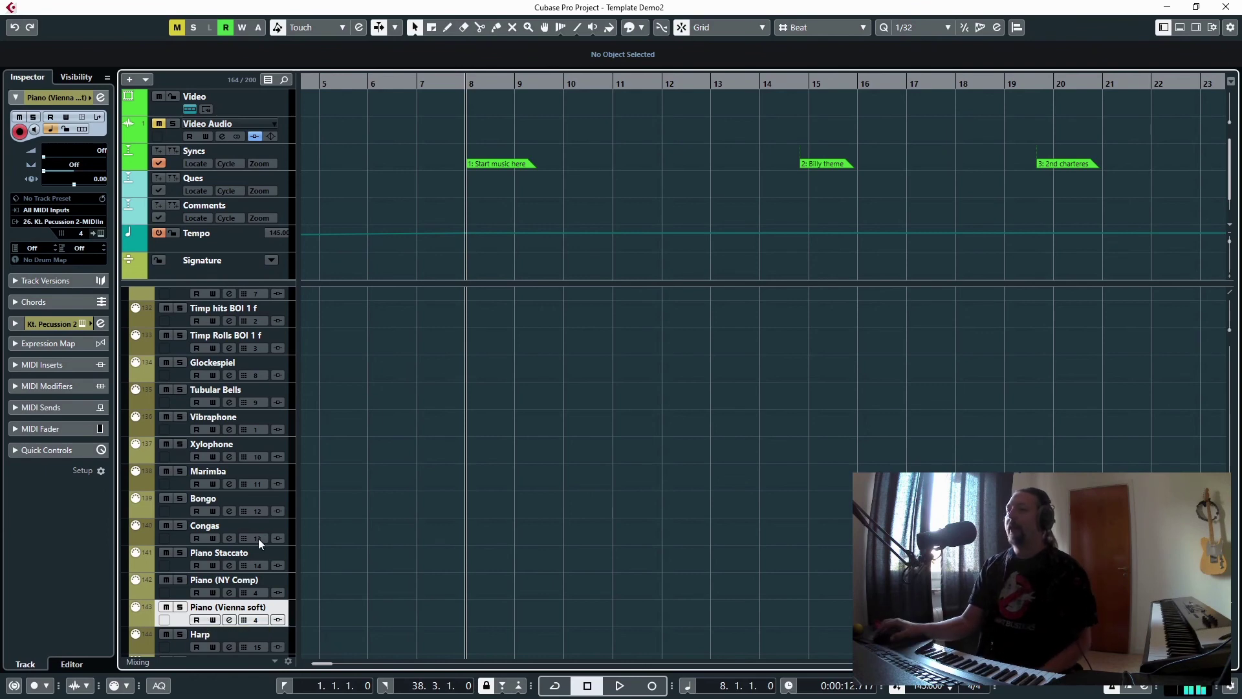
click(182, 596)
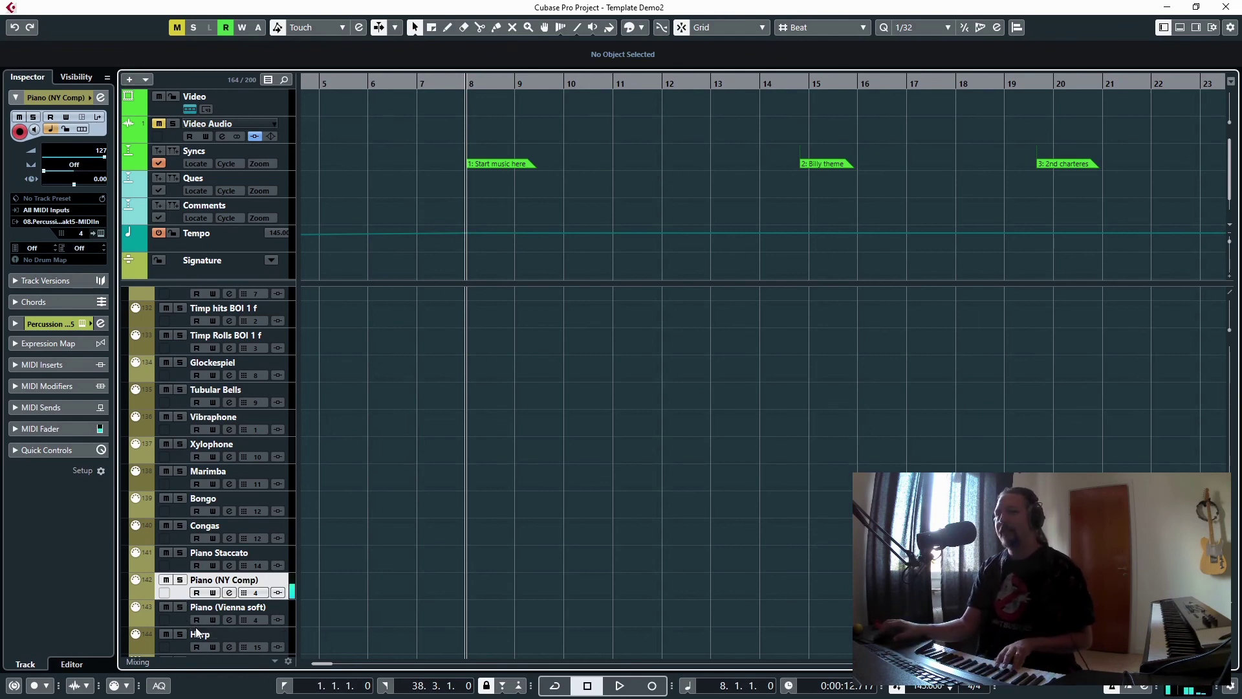
click(185, 570)
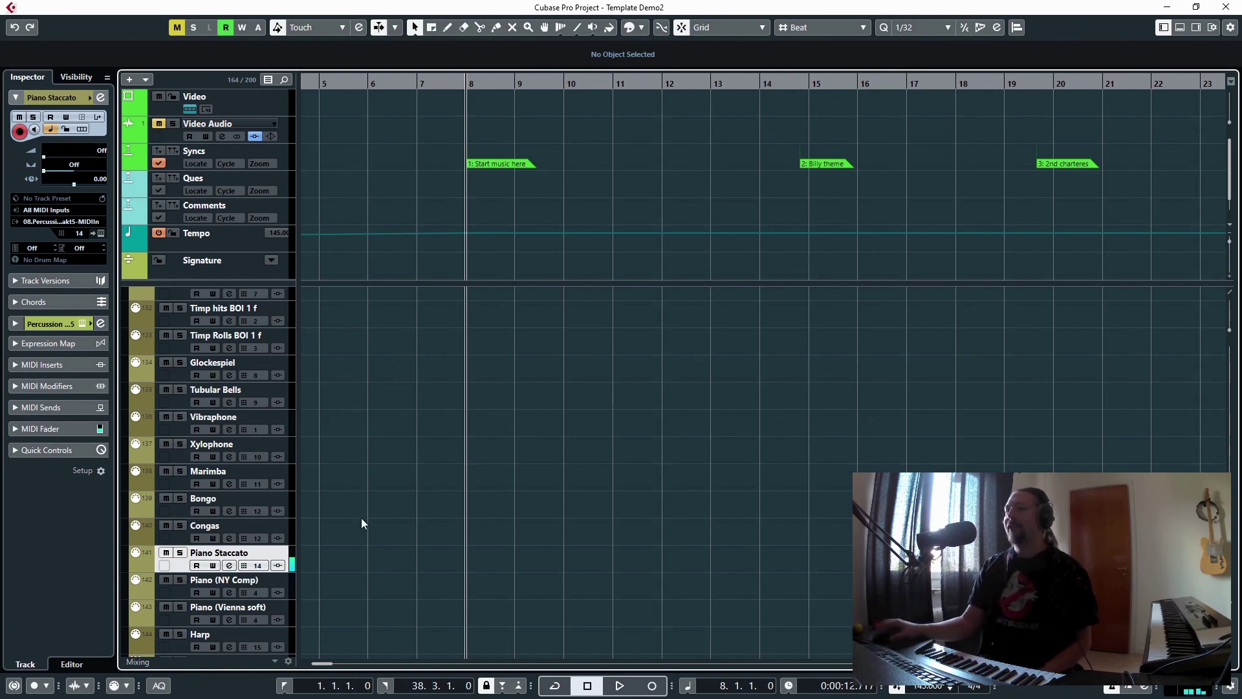
scroll(328, 529, down, 2)
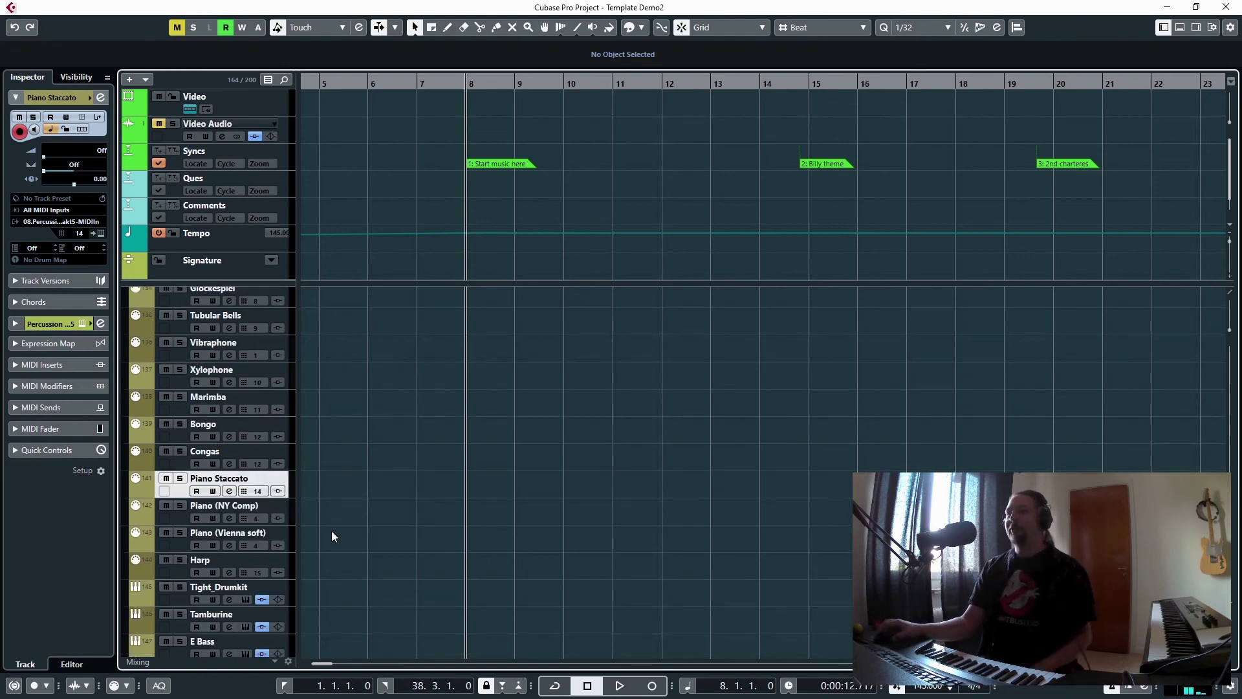
click(181, 575)
scroll(211, 568, down, 2)
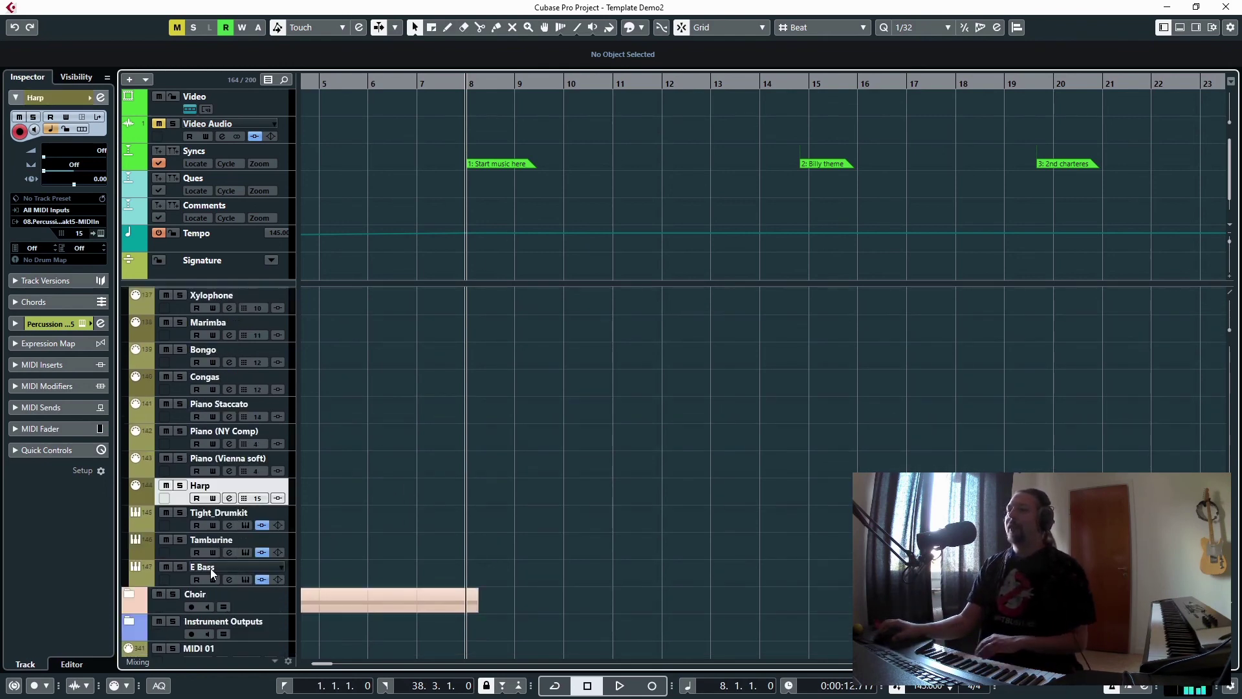
Audition the snares by selecting the Snares Kontakt track and the Elias Piccolo instrument track
scroll(287, 529, up, 9)
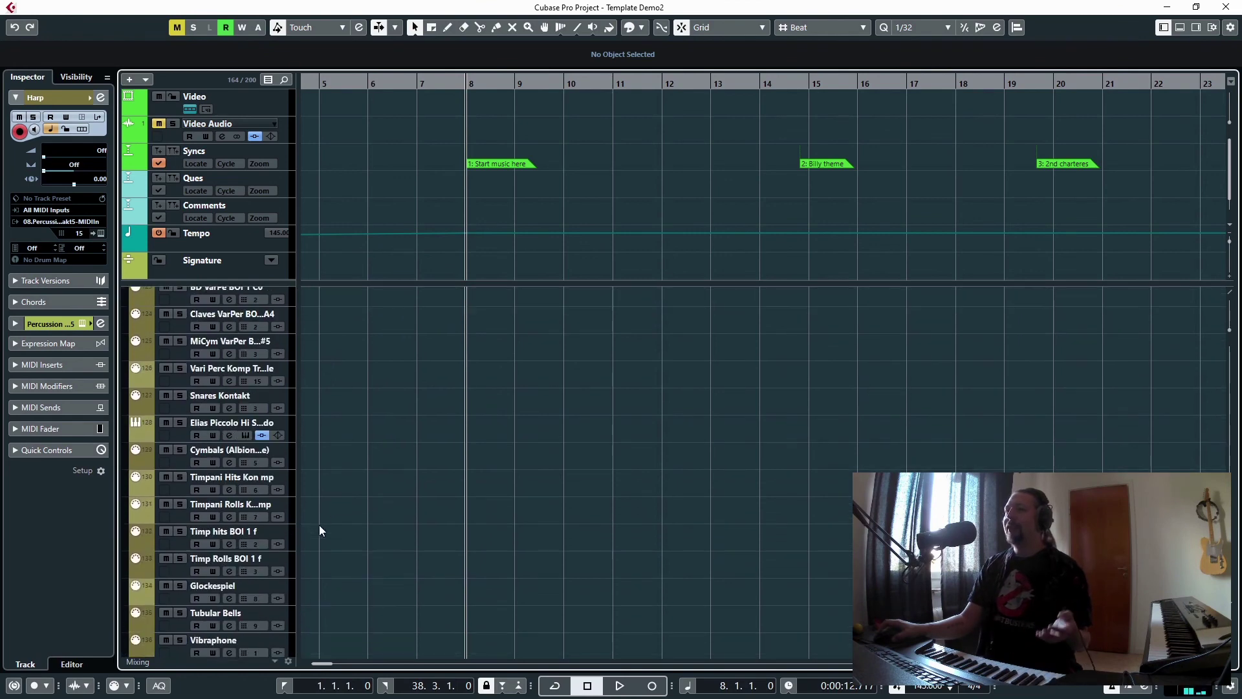
click(177, 405)
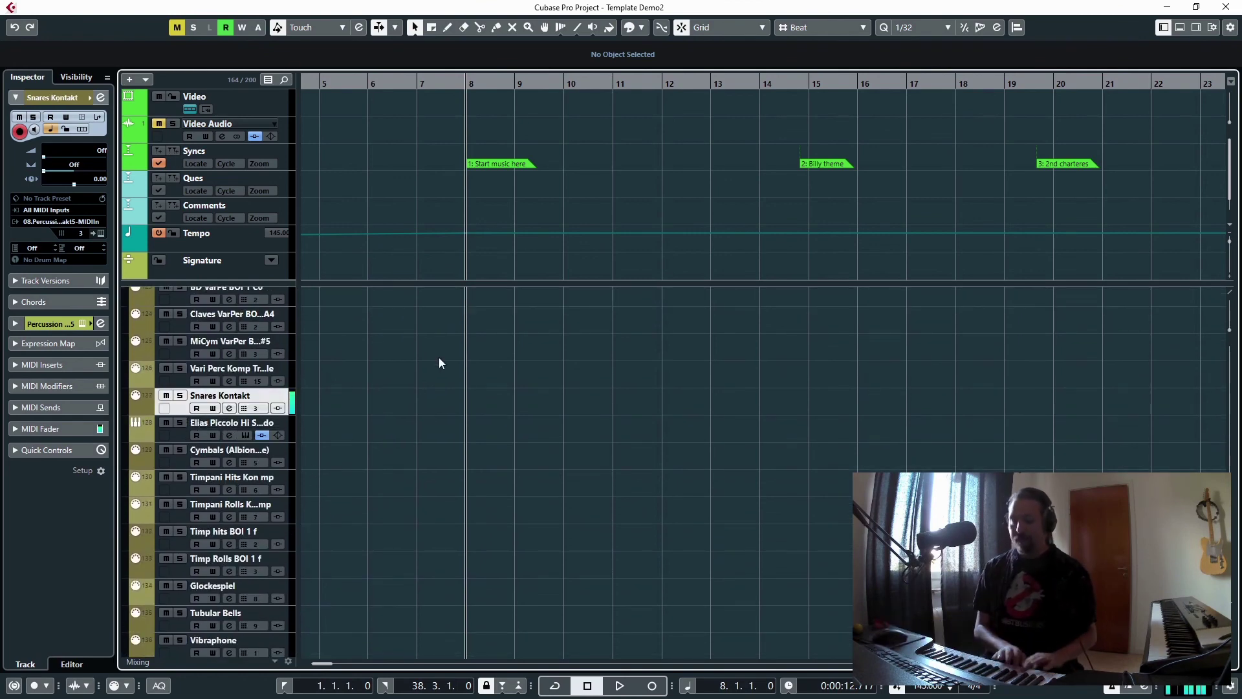
click(174, 438)
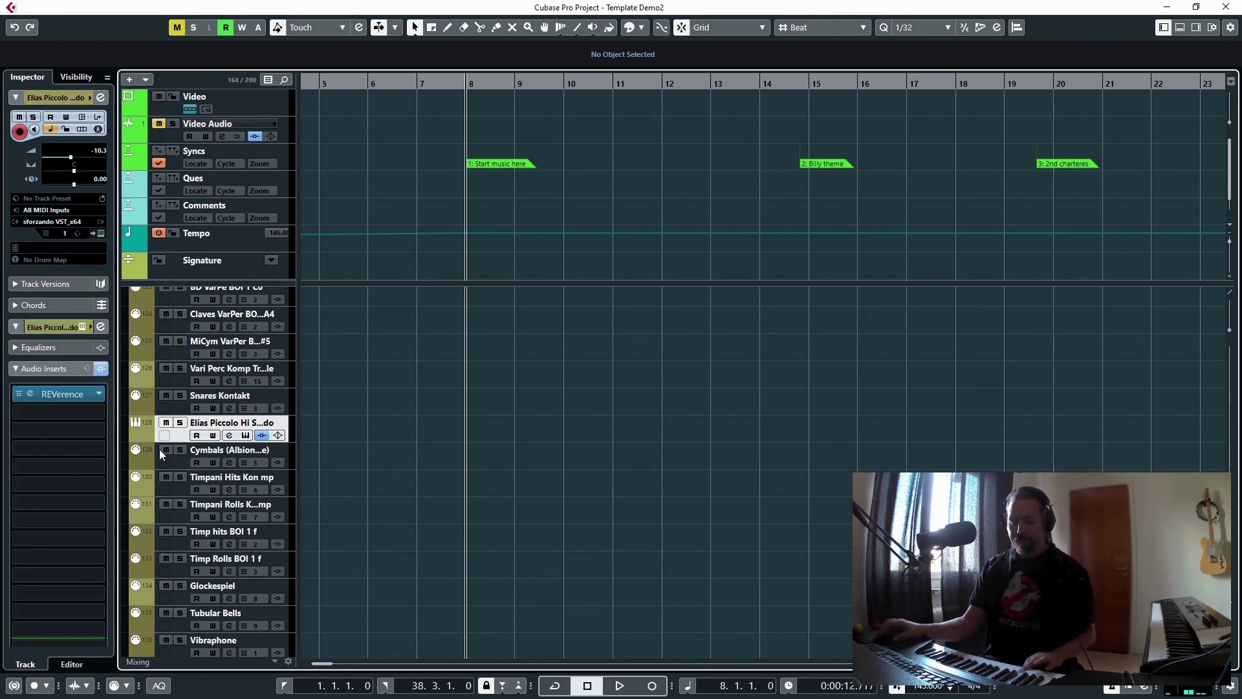
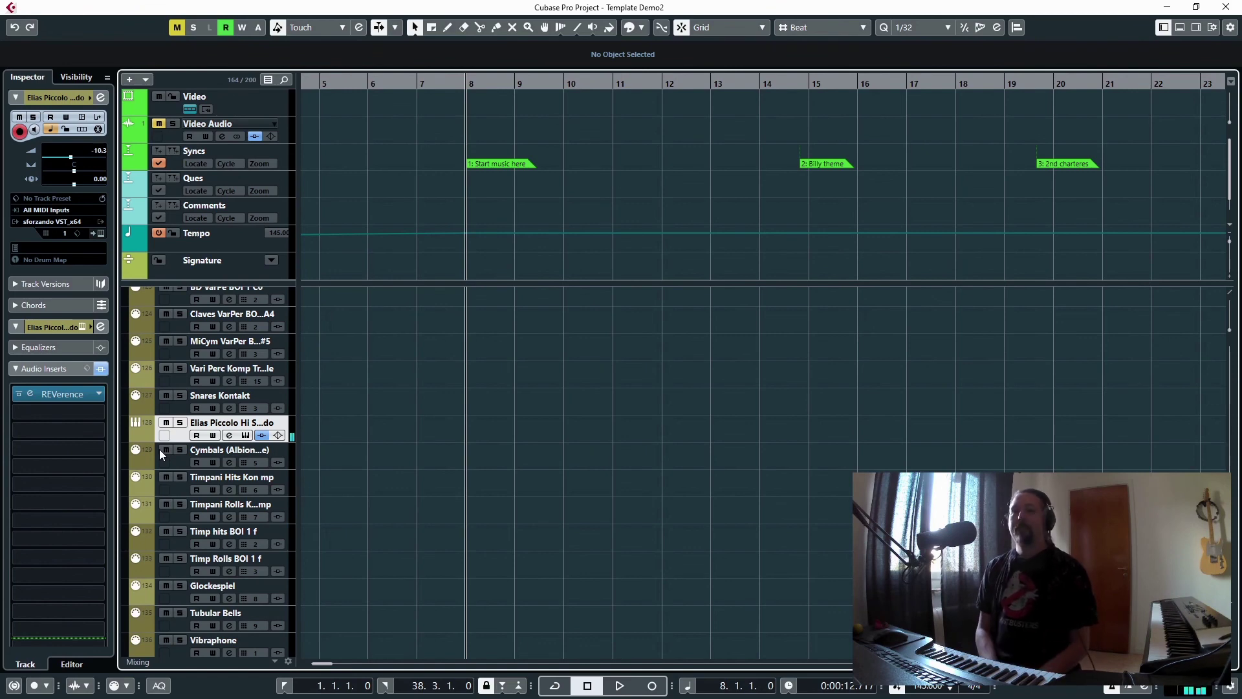
Collapse the Orch Percussion & Keys, Brass, Woodwinds and Strings folders
scroll(430, 511, up, 10)
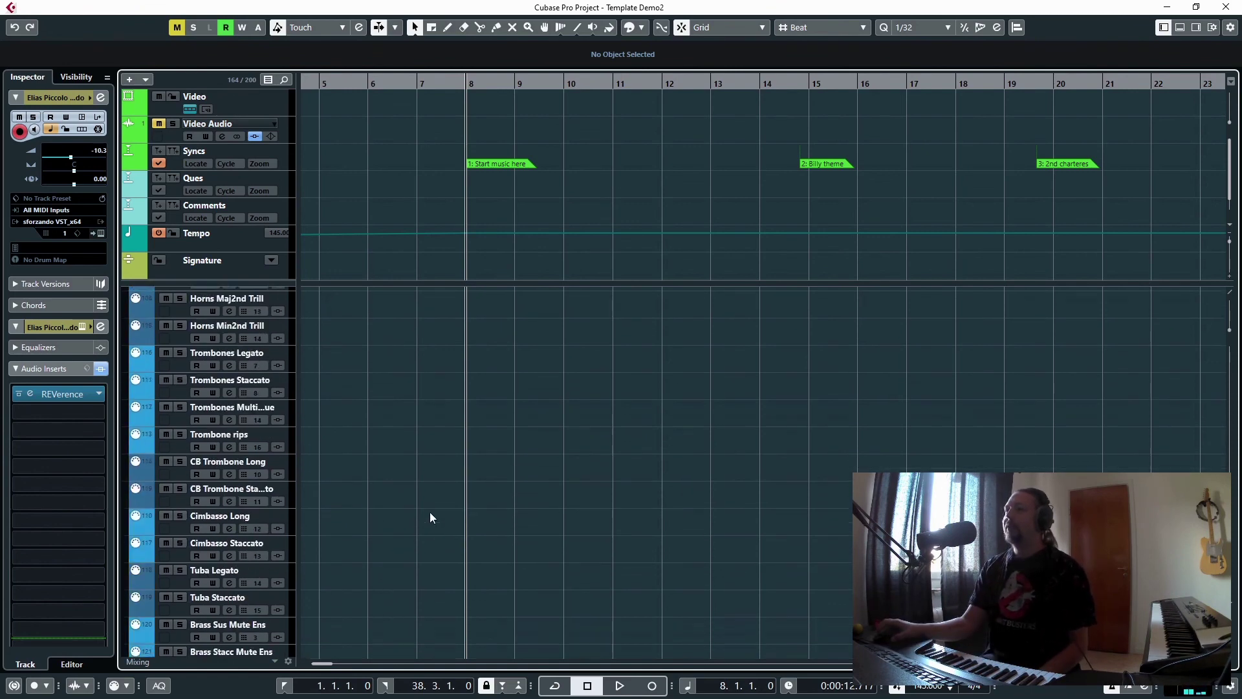
scroll(416, 514, down, 6)
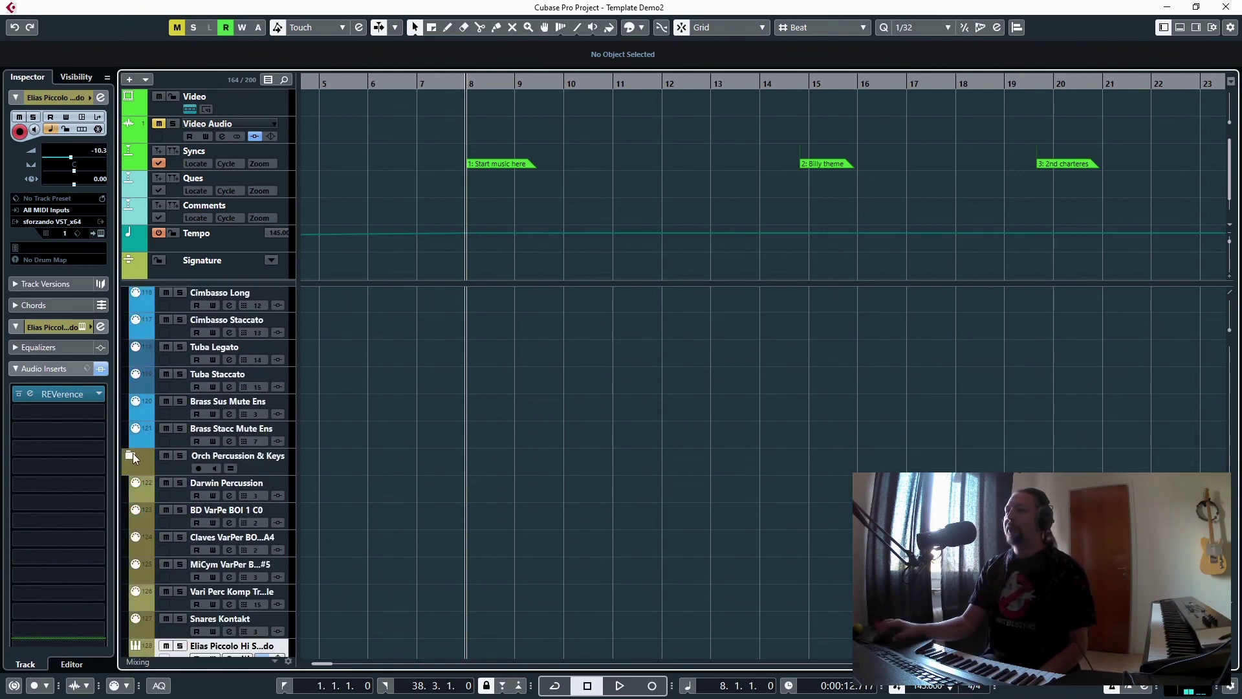
click(403, 475)
scroll(404, 474, up, 7)
scroll(403, 480, up, 4)
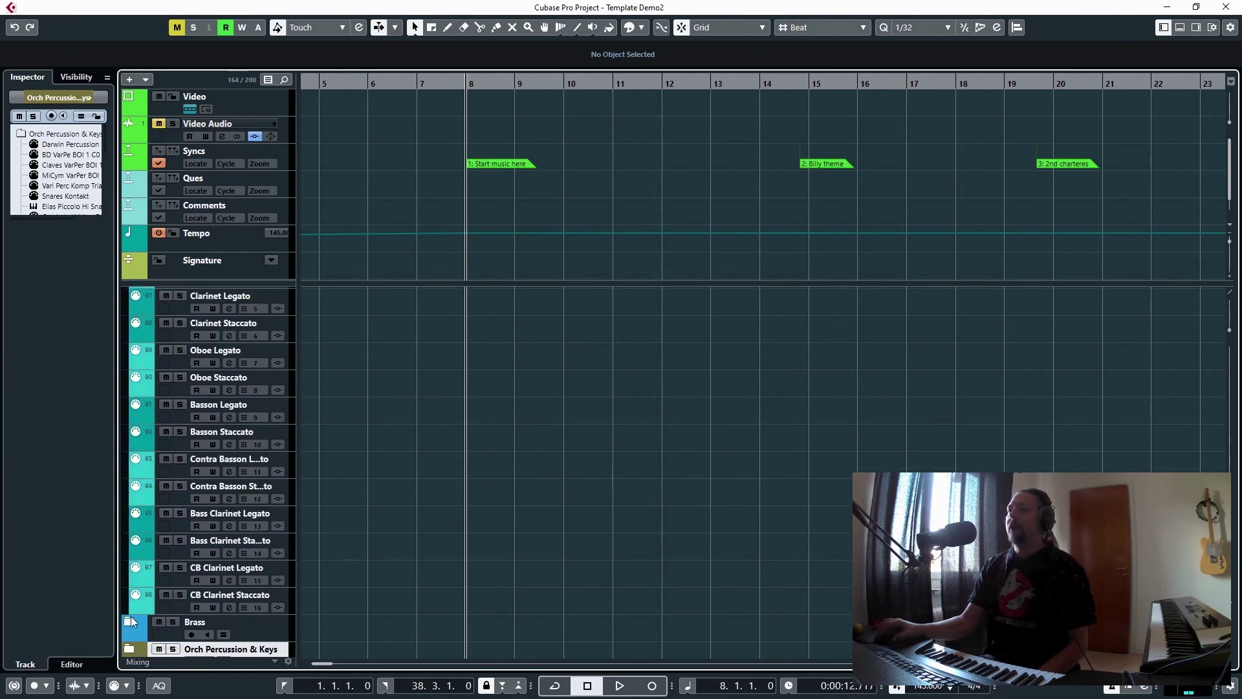
scroll(485, 479, up, 8)
scroll(478, 493, up, 20)
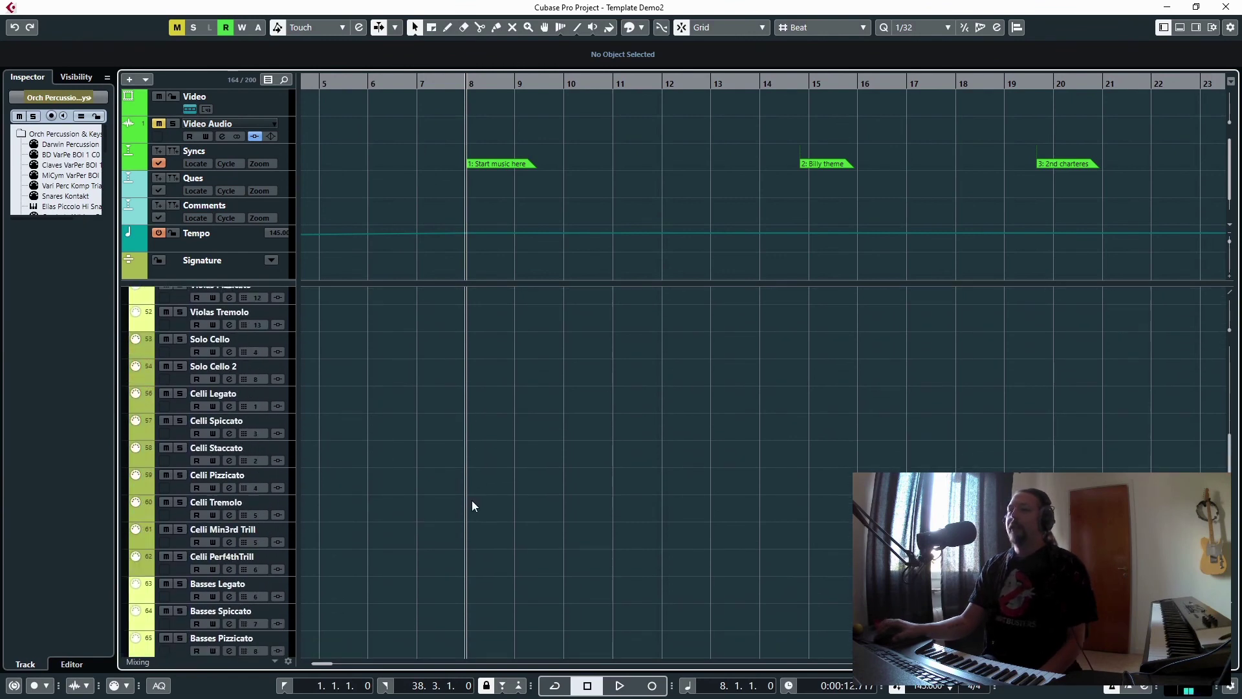
click(130, 350)
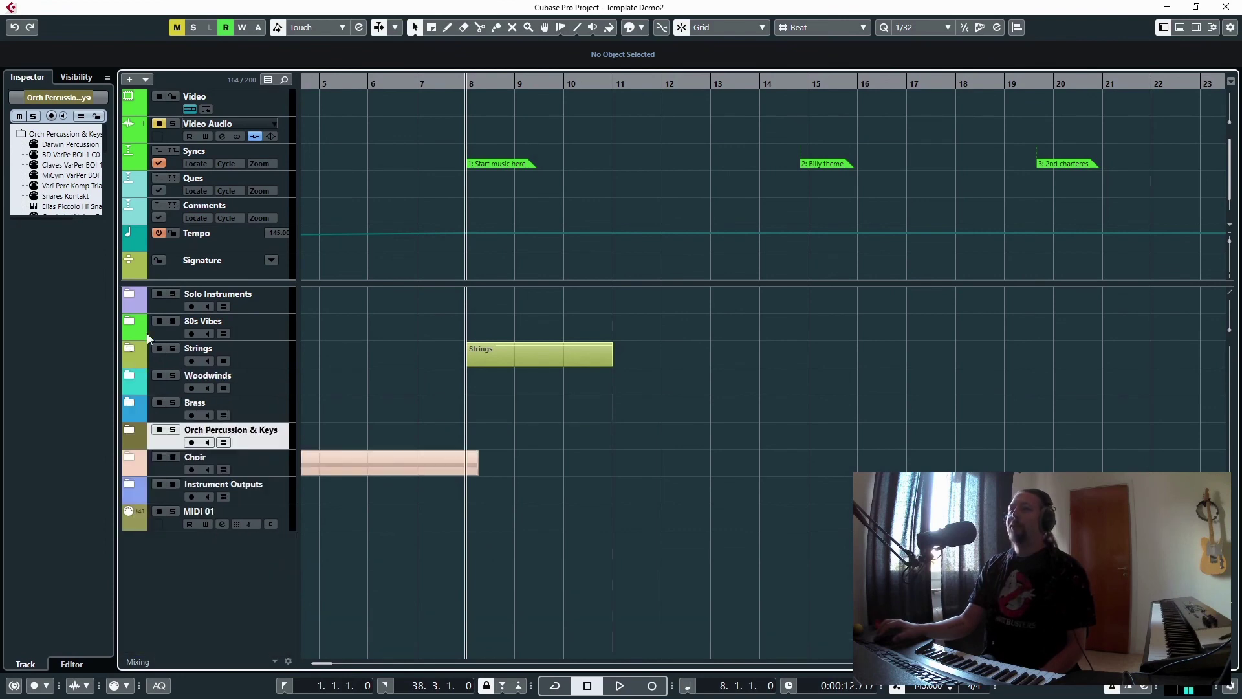
Expand the Solo Instruments folder, audition Ondes Martenot and Music Box, and look through the folder's remaining tracks
click(131, 295)
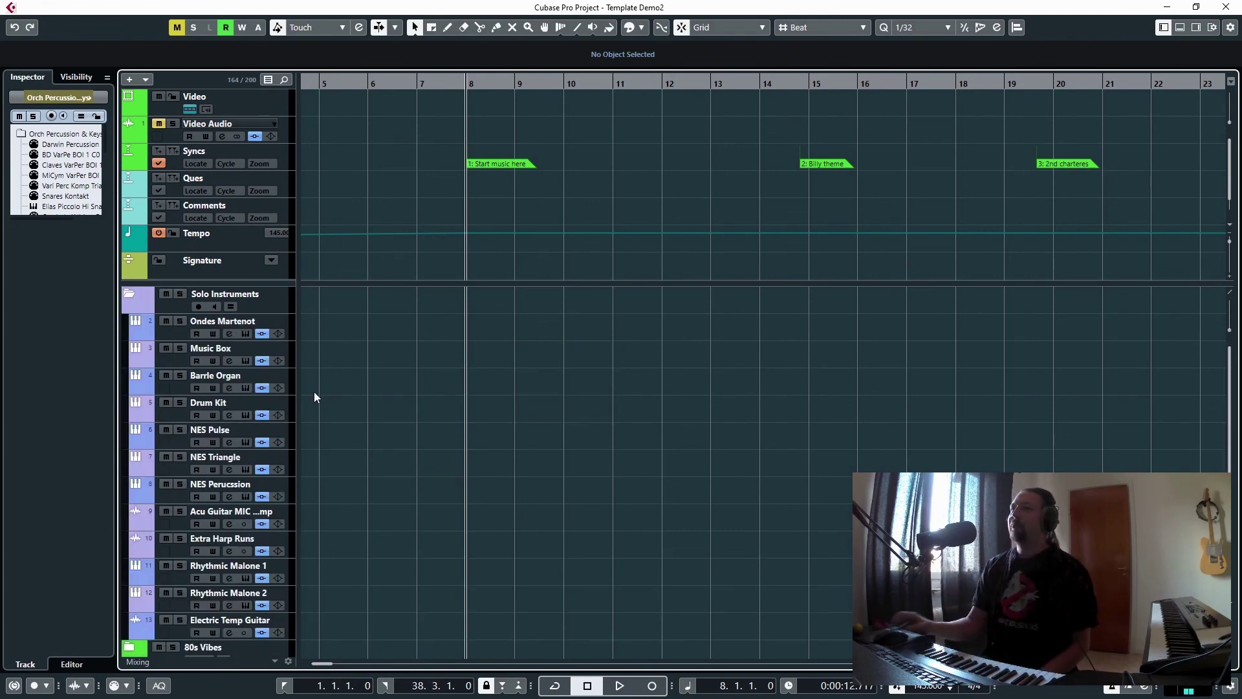
click(180, 328)
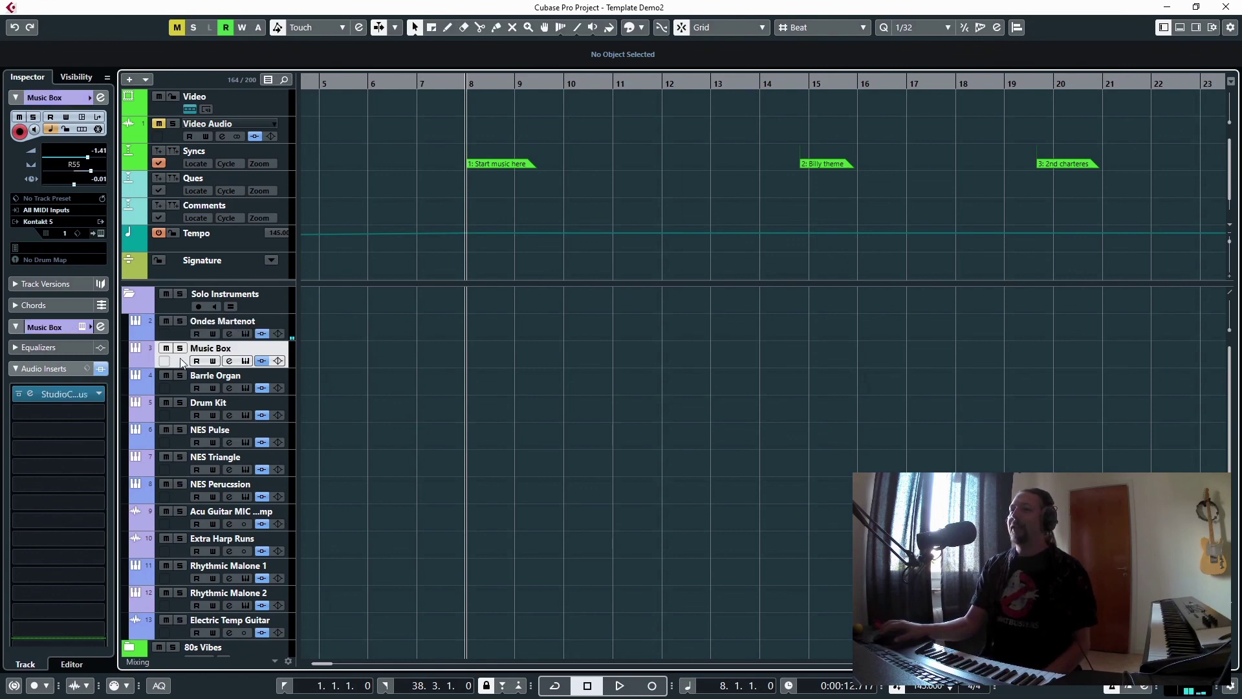
click(182, 362)
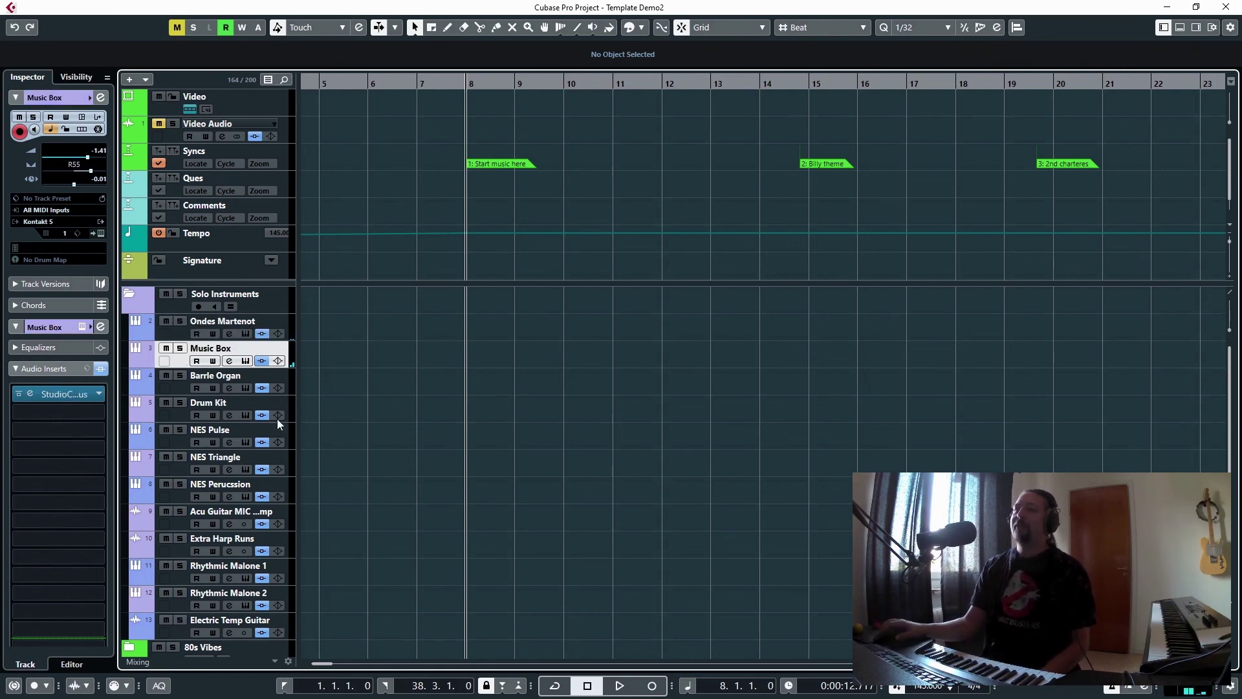
scroll(382, 485, down, 2)
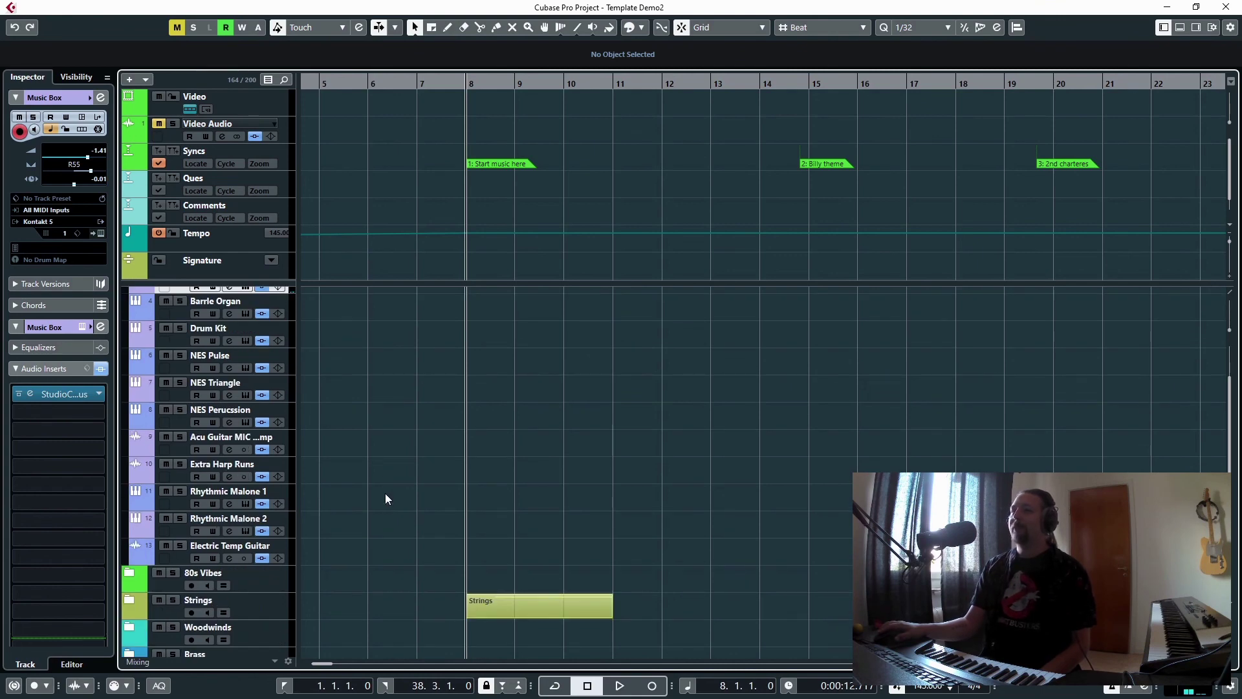
scroll(386, 498, down, 4)
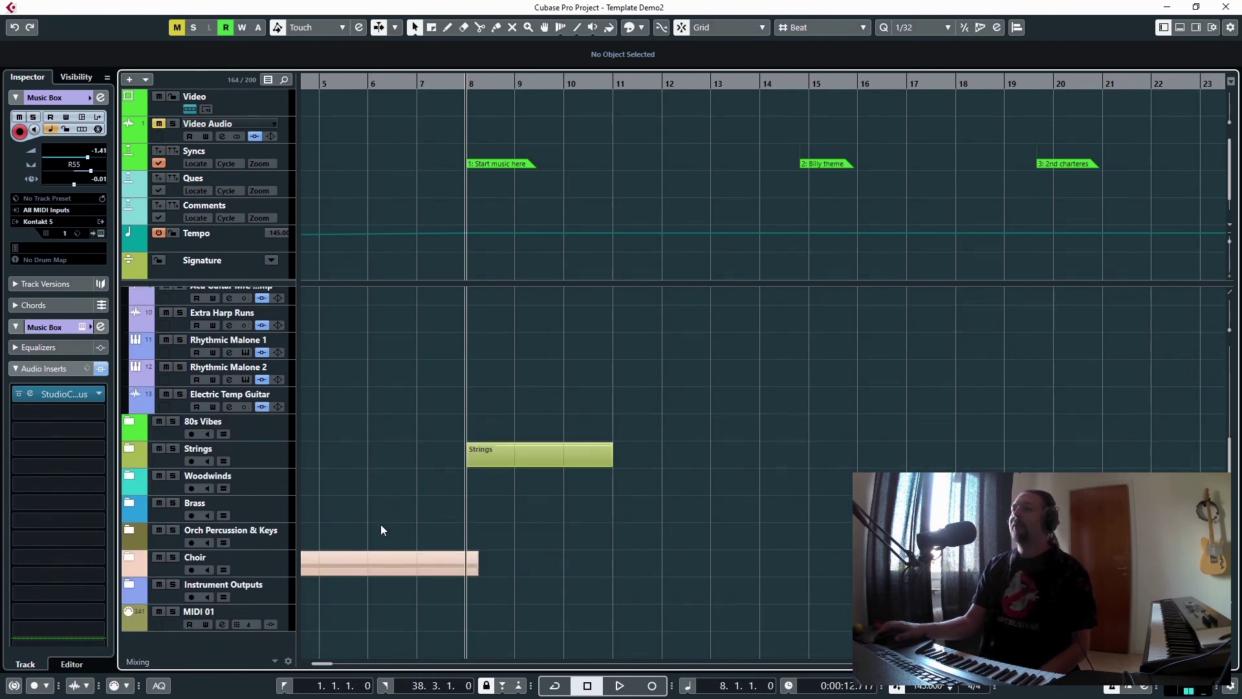